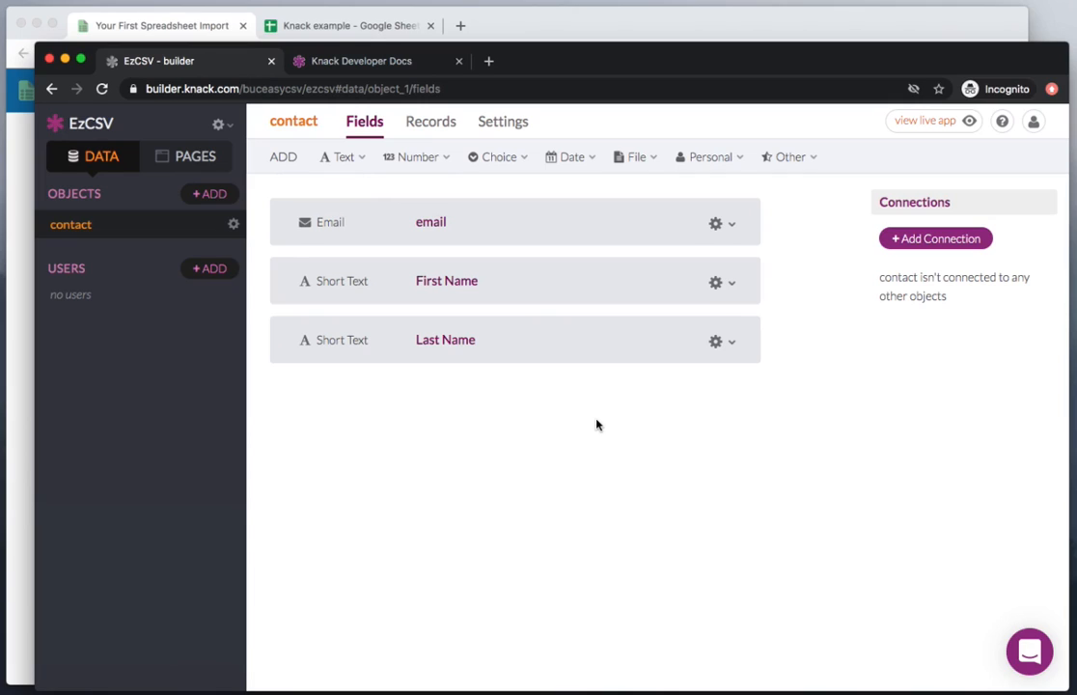
View the field format reference in the Knack Developer Docs and return to the contact object's fields in the builder.
left_click(329, 56)
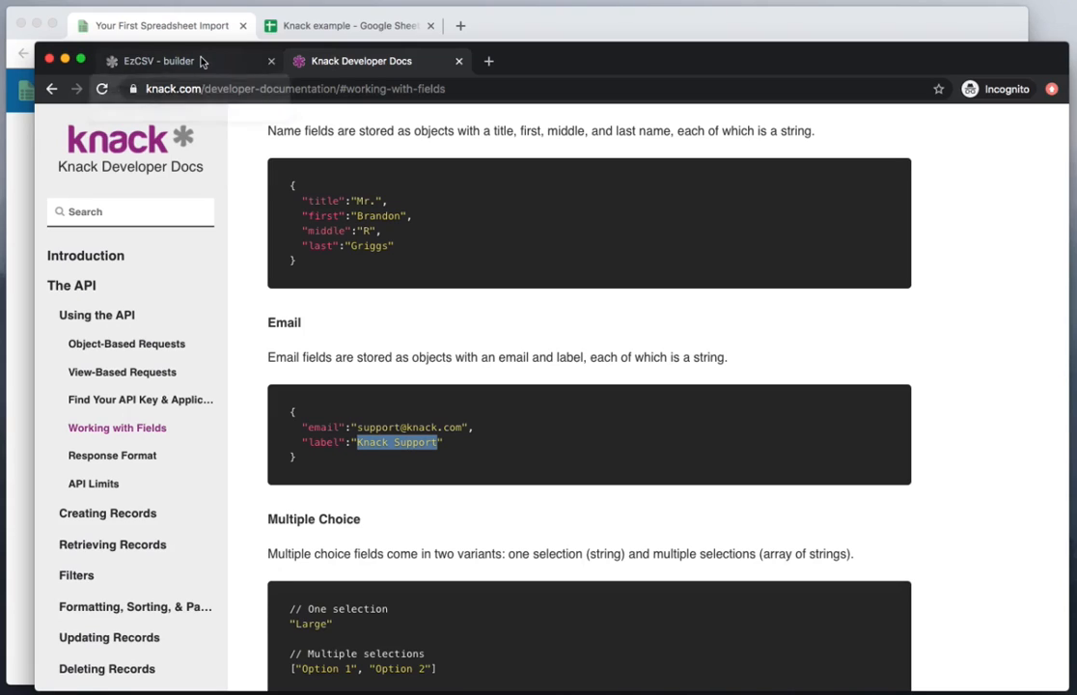
left_click(201, 61)
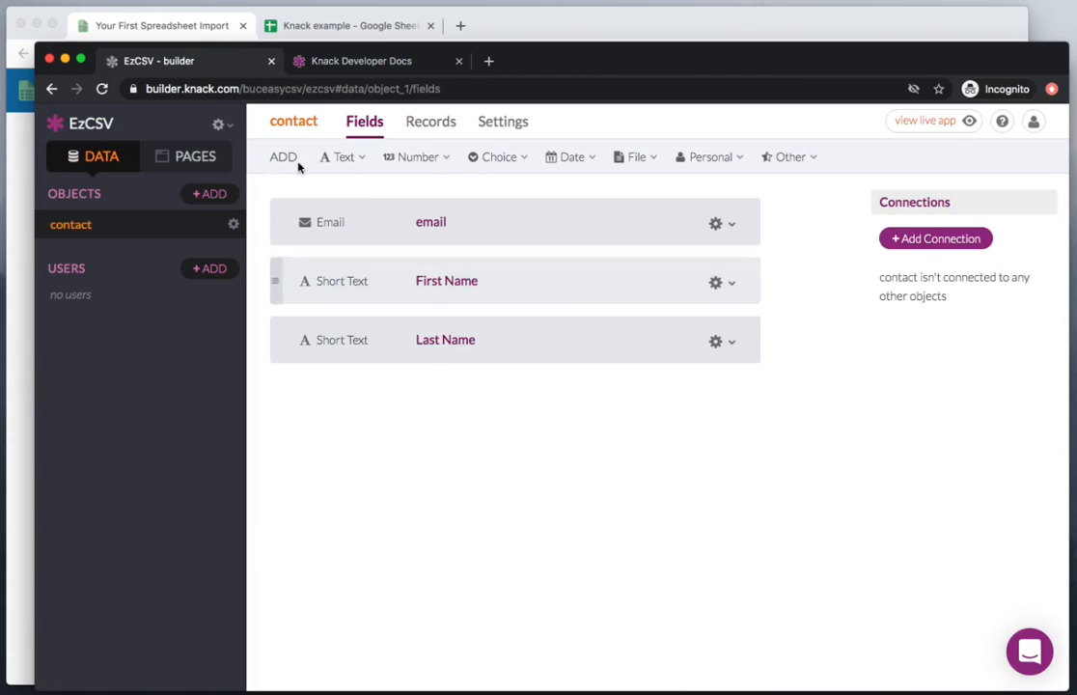
Switch to Google Sheets and examine the header row and sample data row of the Knack example spreadsheet.
left_click(178, 26)
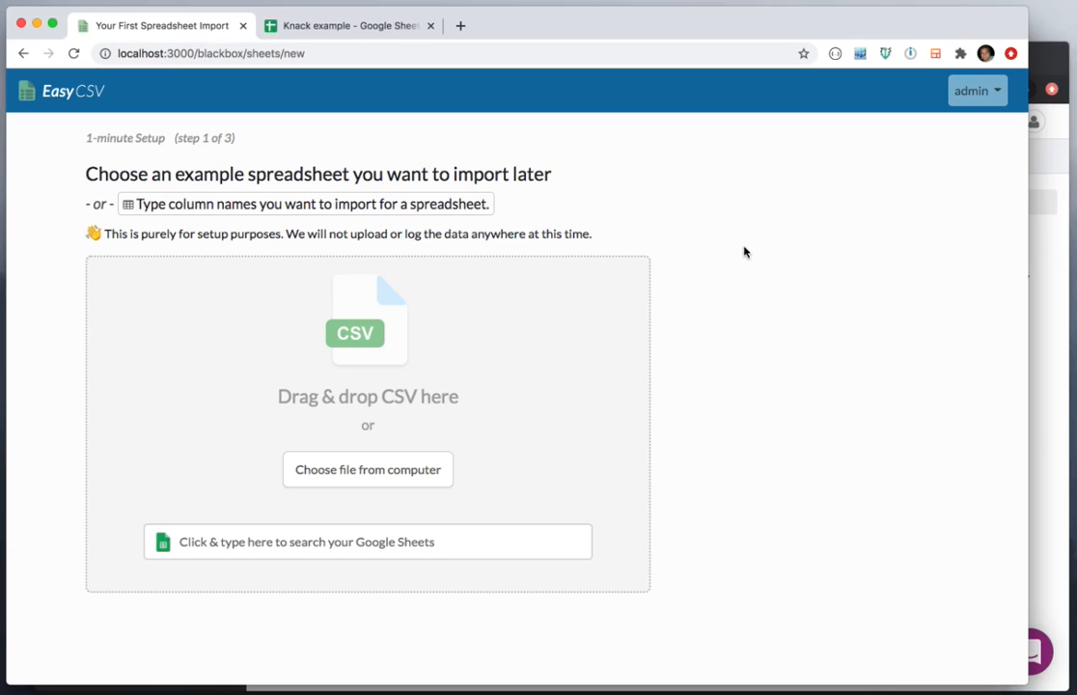
left_click(356, 26)
left_click_drag(118, 199, 240, 216)
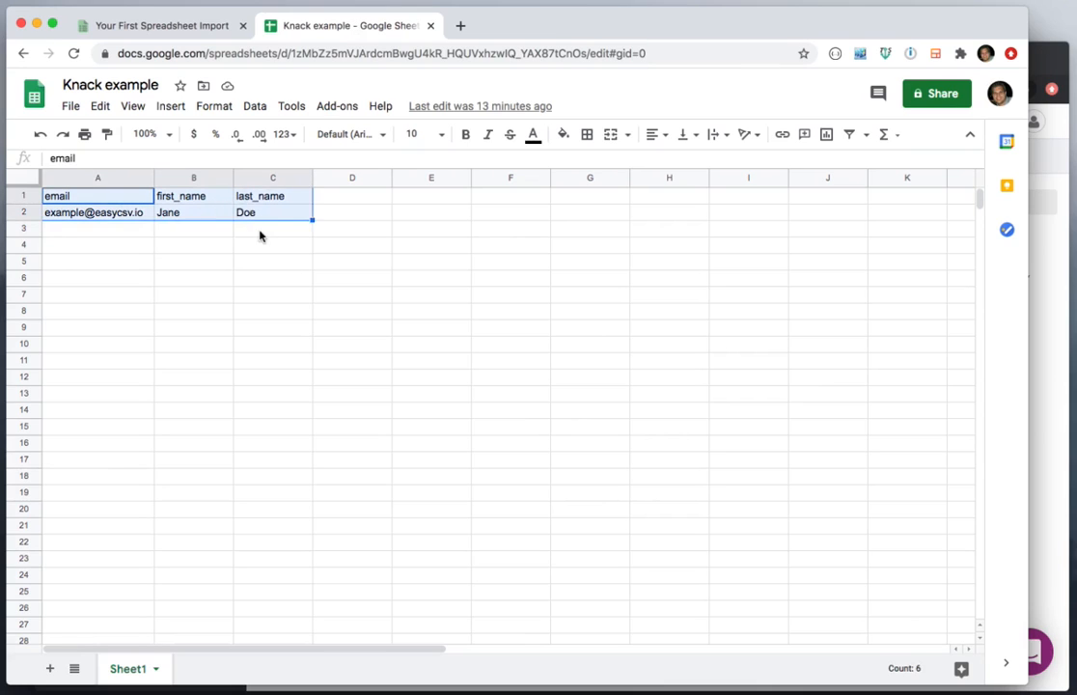
left_click(260, 231)
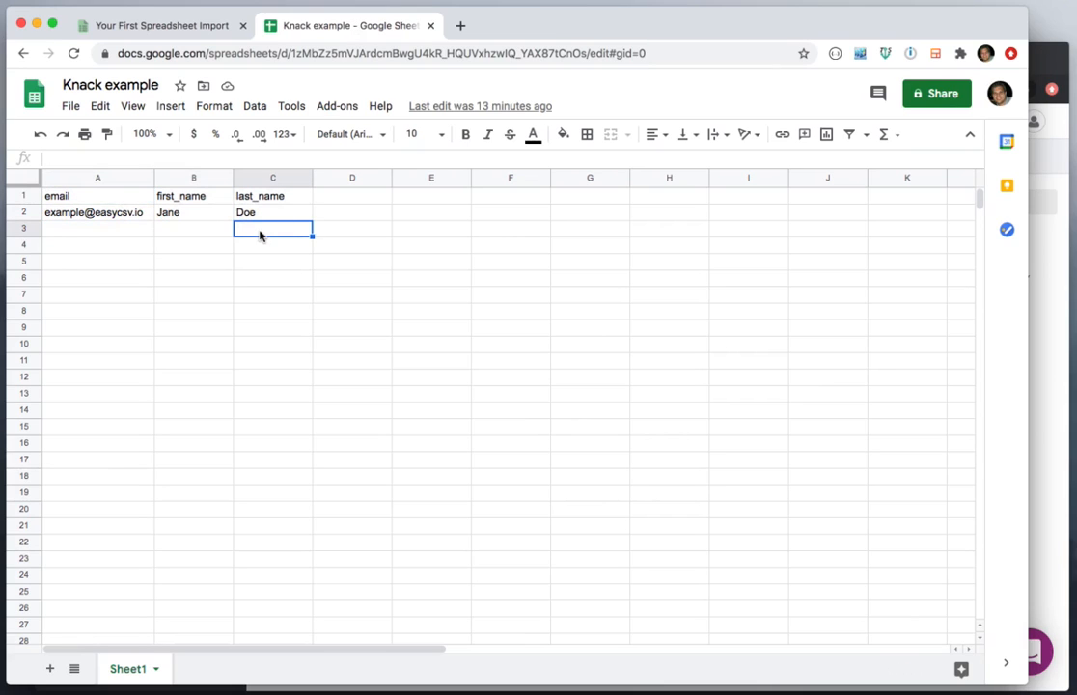
left_click(113, 197)
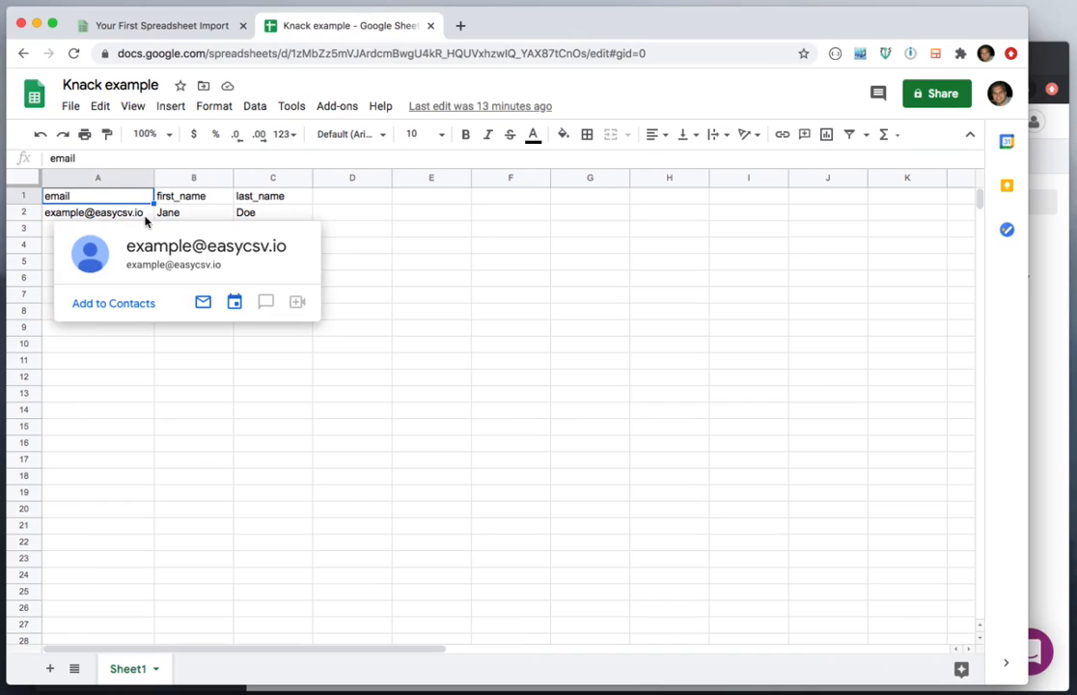
left_click(145, 214)
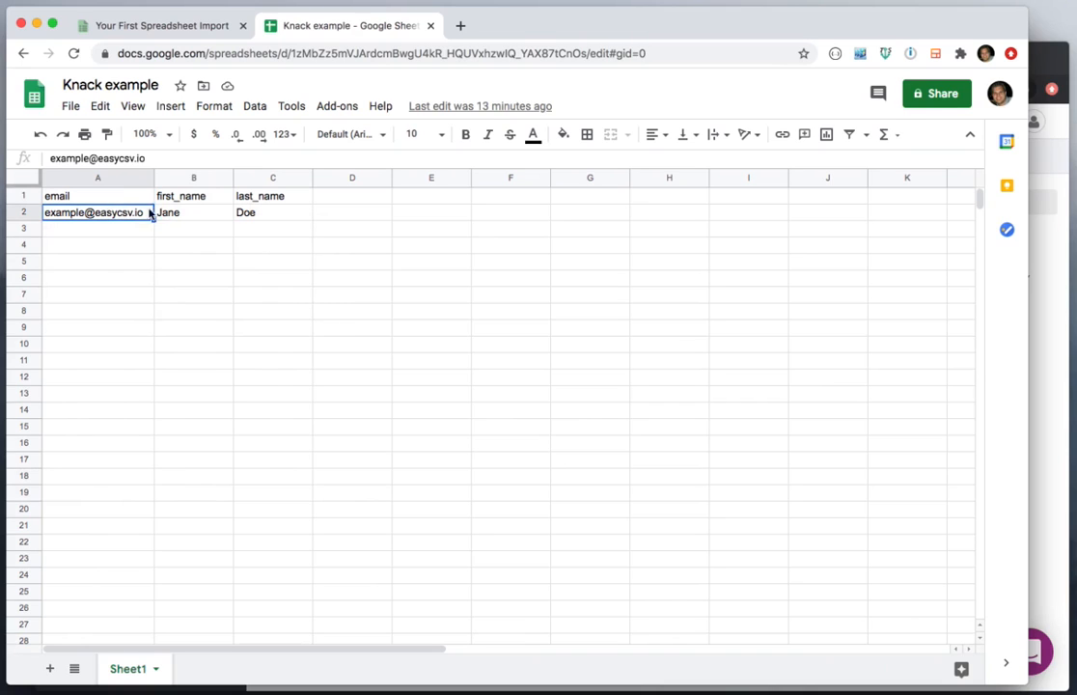
left_click(26, 212)
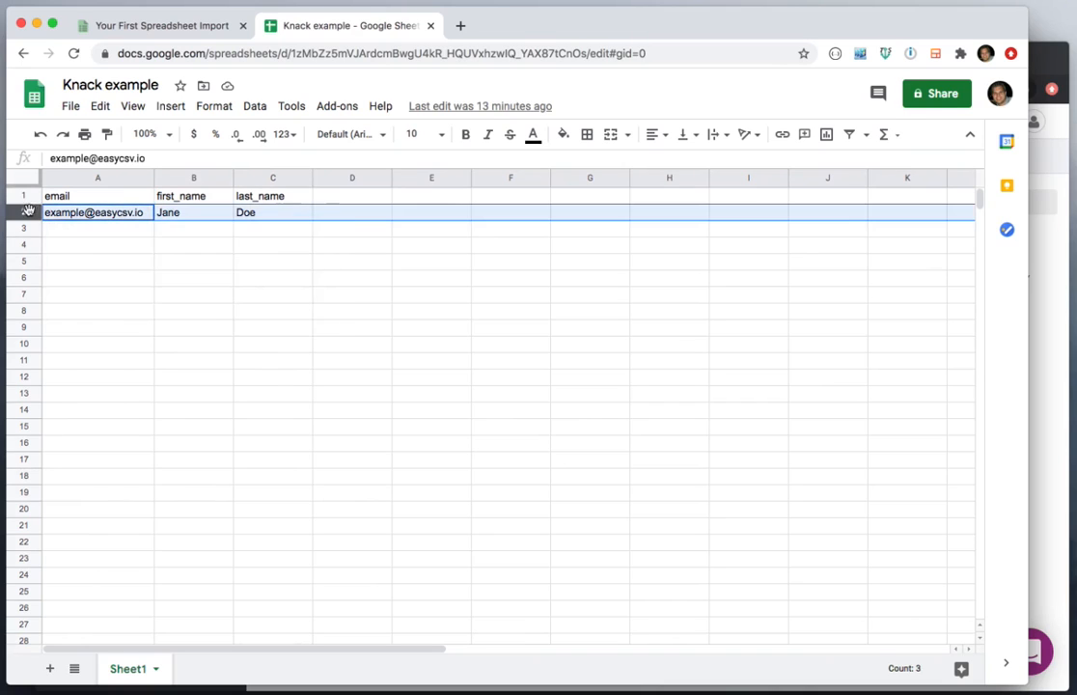
left_click(461, 283)
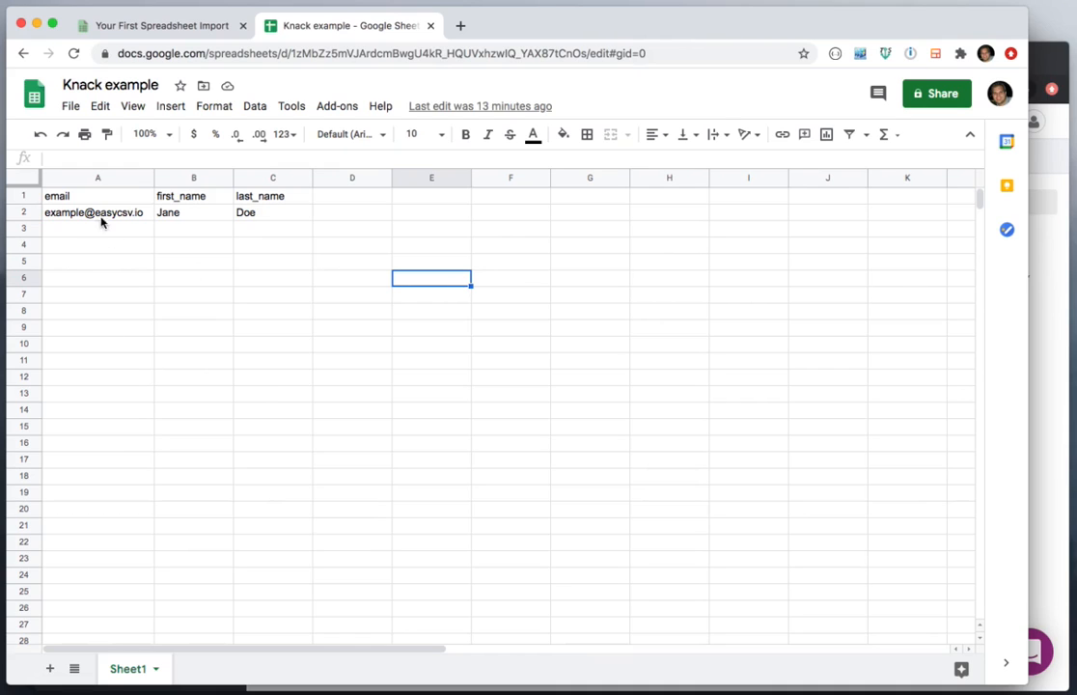
left_click(430, 216)
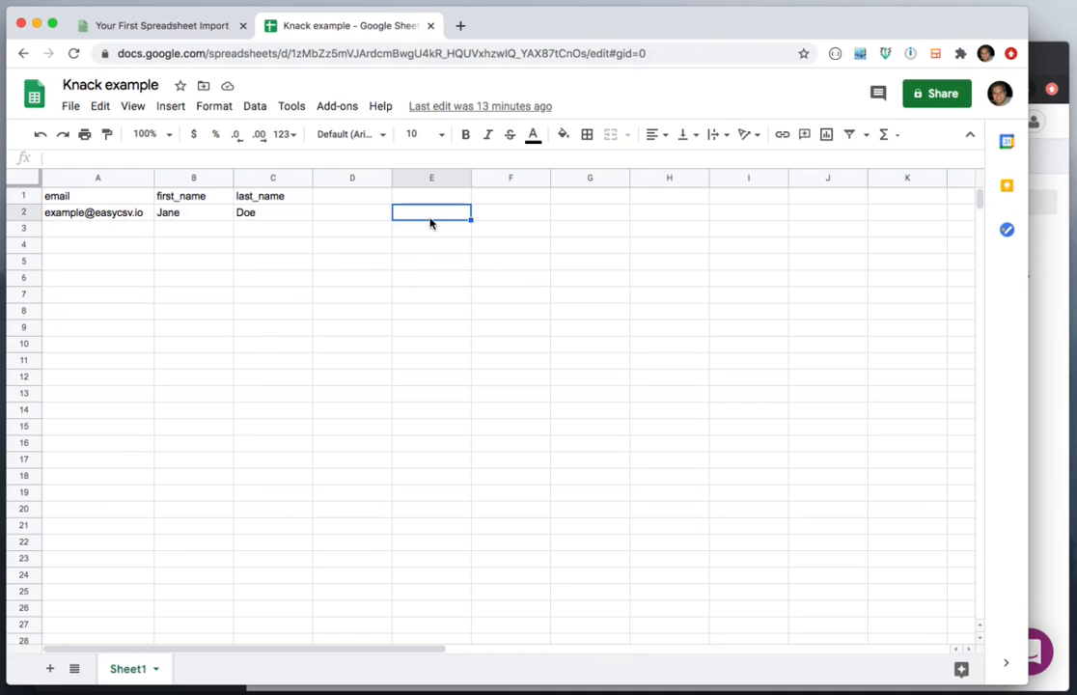
In EasyCSV, choose to enter column names manually and name the import page Knack Example Import.
left_click(188, 33)
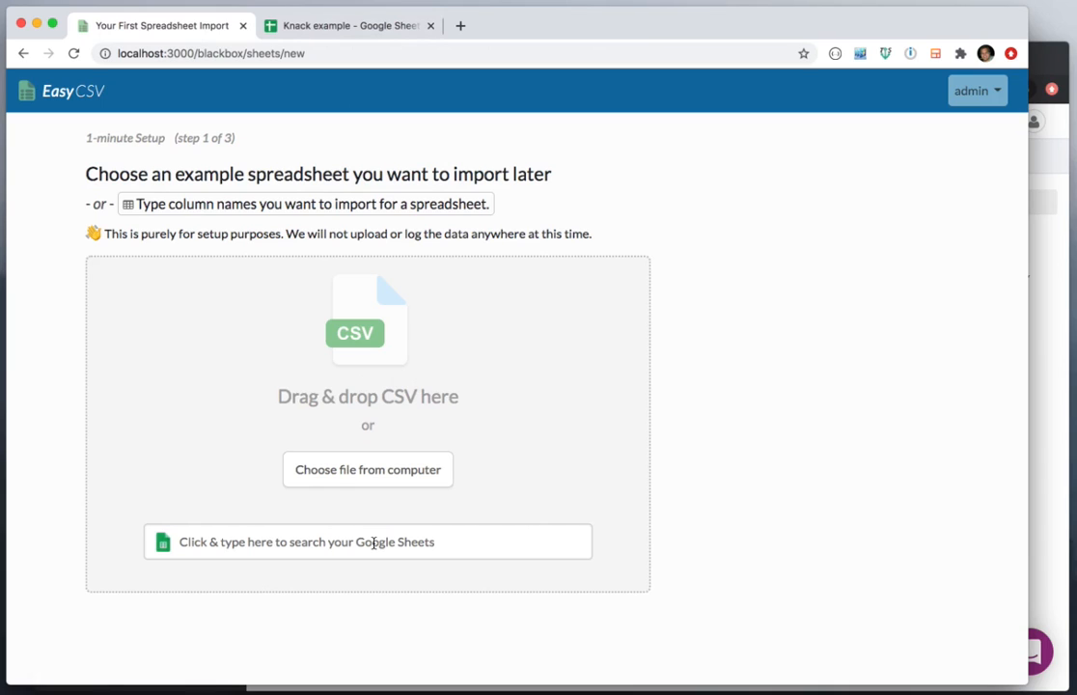
left_click(266, 205)
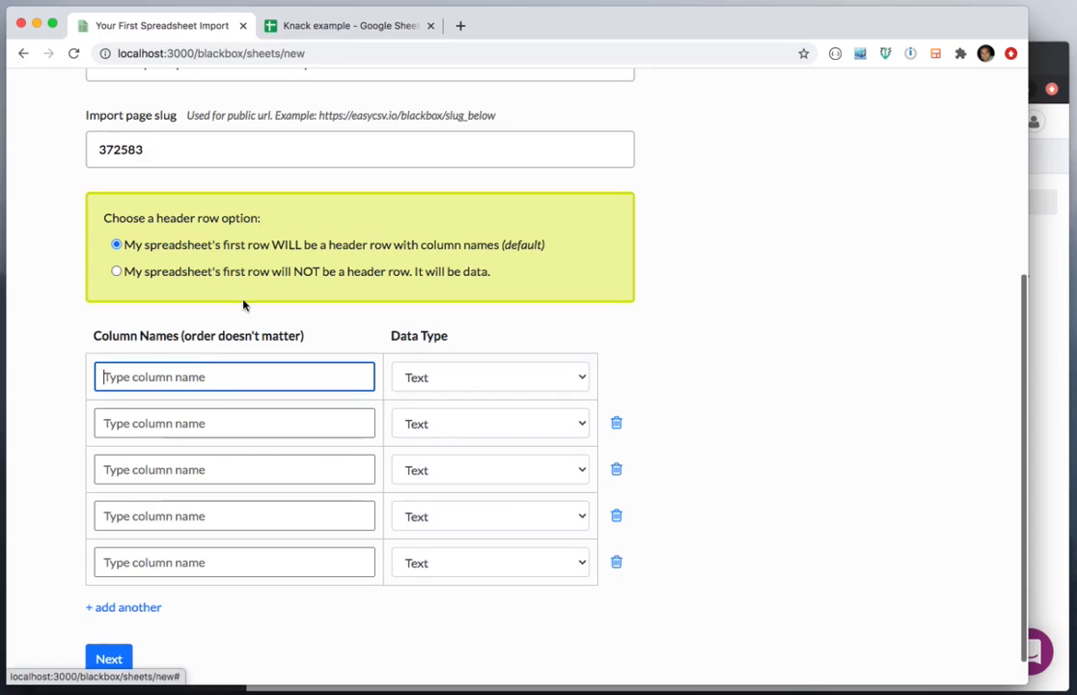
scroll(40, 317, "up", 3)
double_click(113, 122)
type("Knack Example Import")
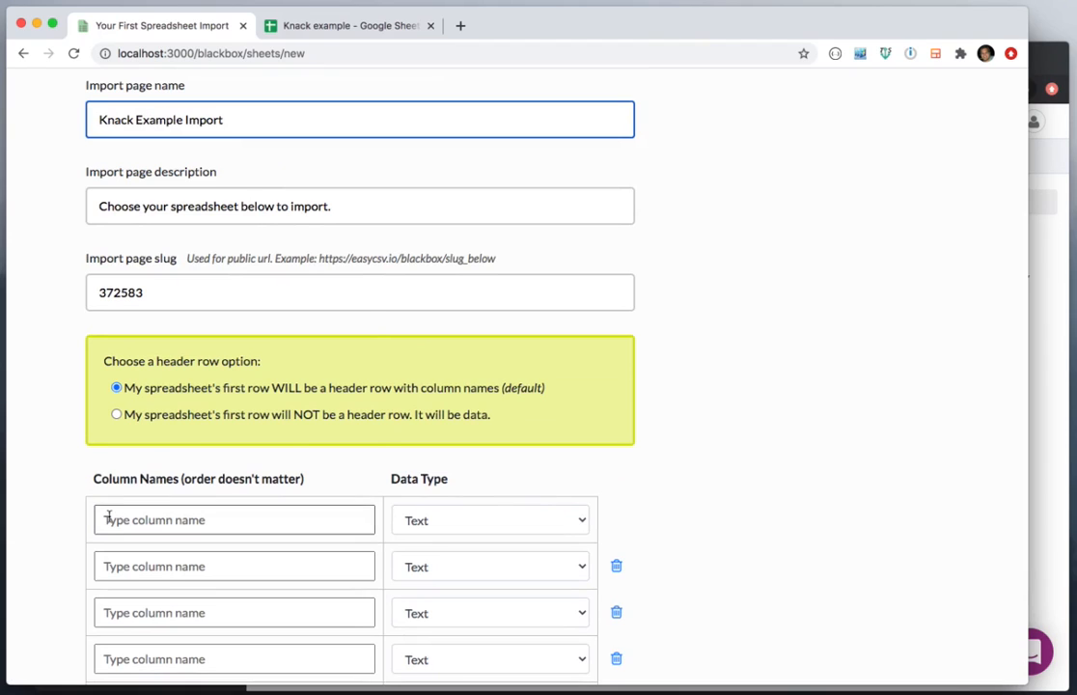
Define the import columns email, first_name and last_name, and create the import page.
left_click(108, 519)
type("email")
key("Tab")
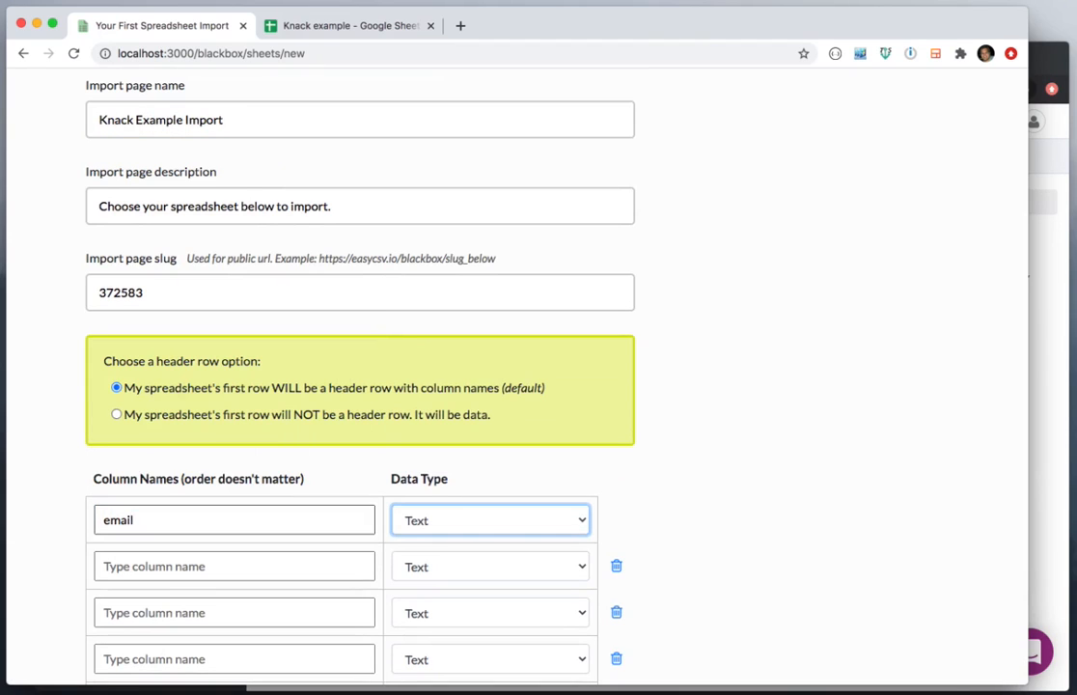
left_click(148, 569)
type("first_")
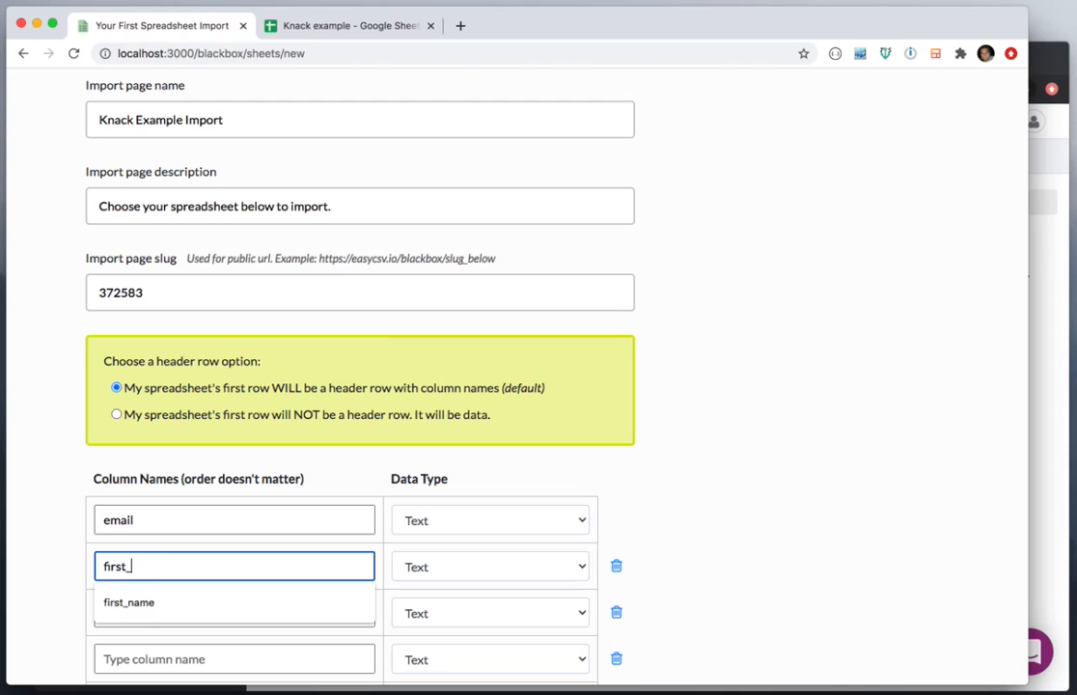
type("name")
scroll(53, 550, "down", 2)
left_click(132, 542)
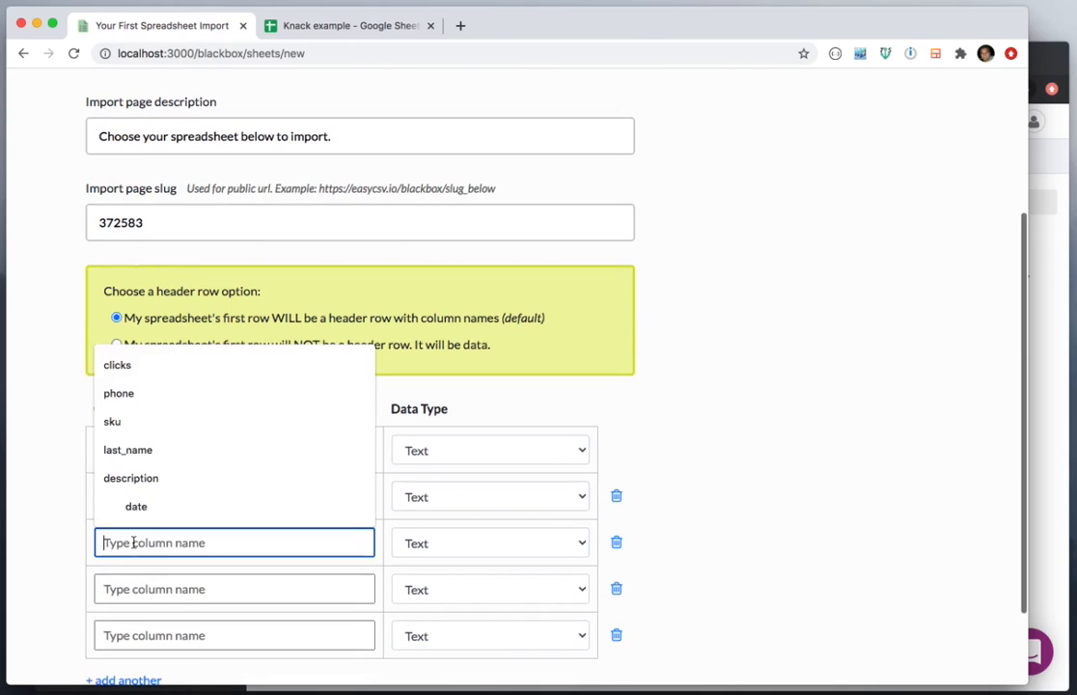
type("last_name")
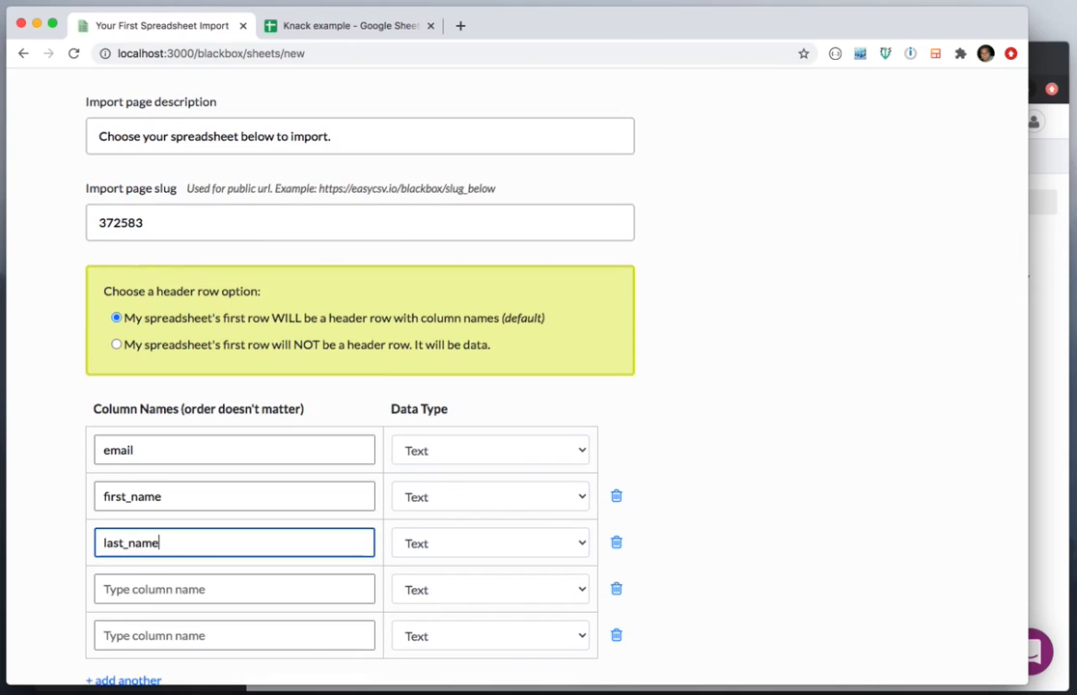
left_click(34, 512)
scroll(44, 511, "down", 3)
left_click(125, 635)
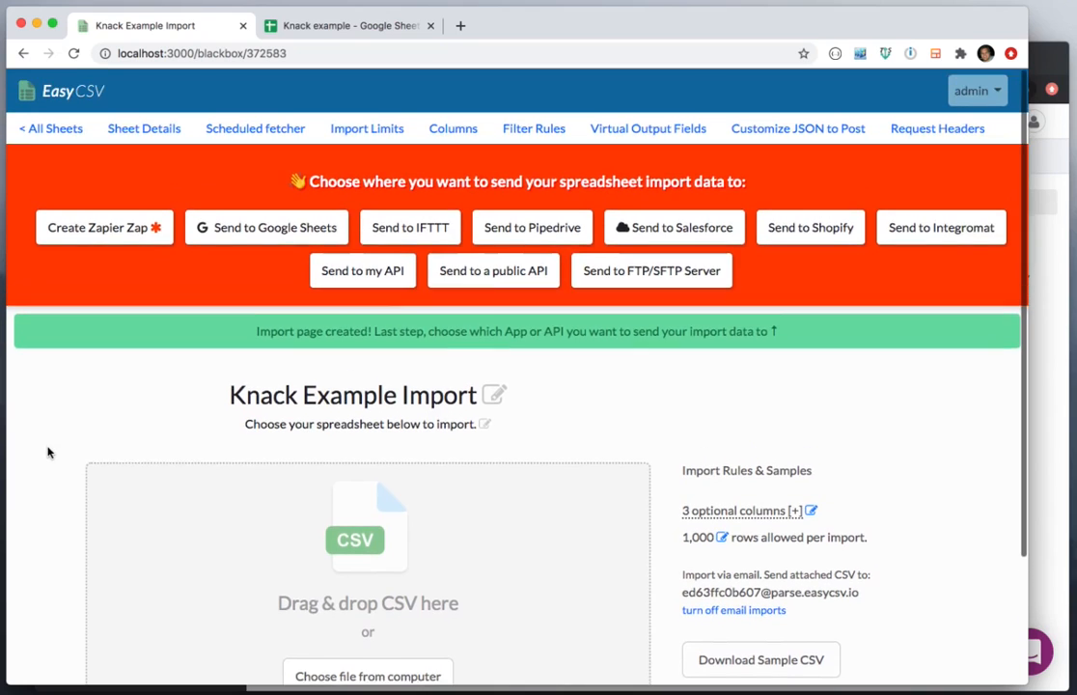
Examine the new import page's destination choices, column and row rules, and email import address.
scroll(47, 451, "down", 3)
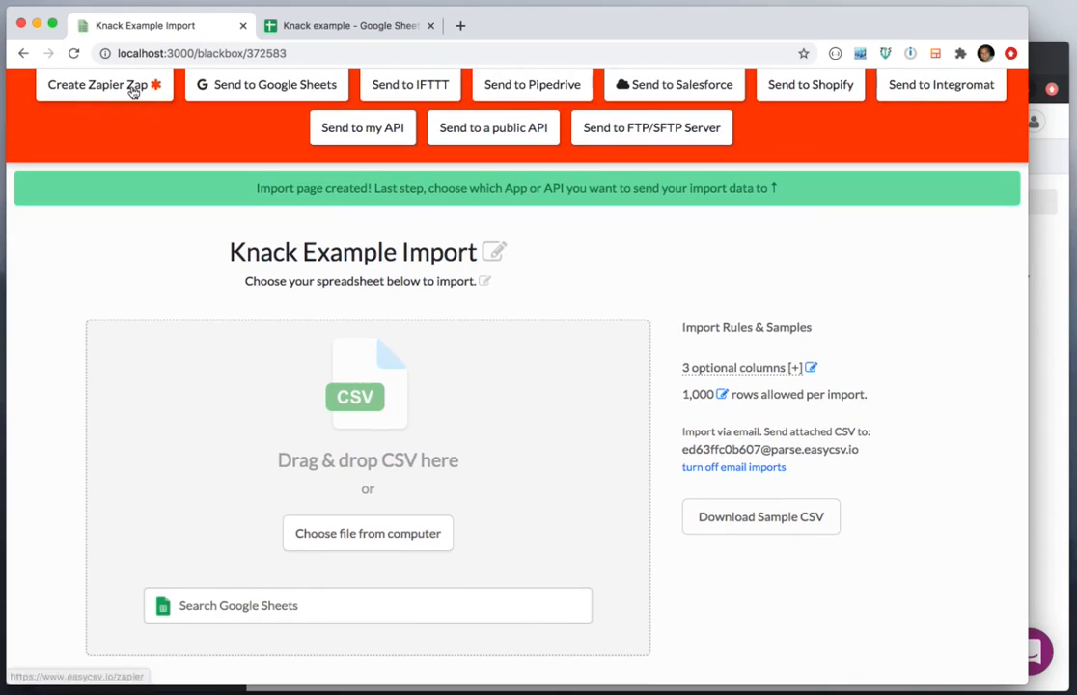
left_click(149, 54)
left_click(29, 299)
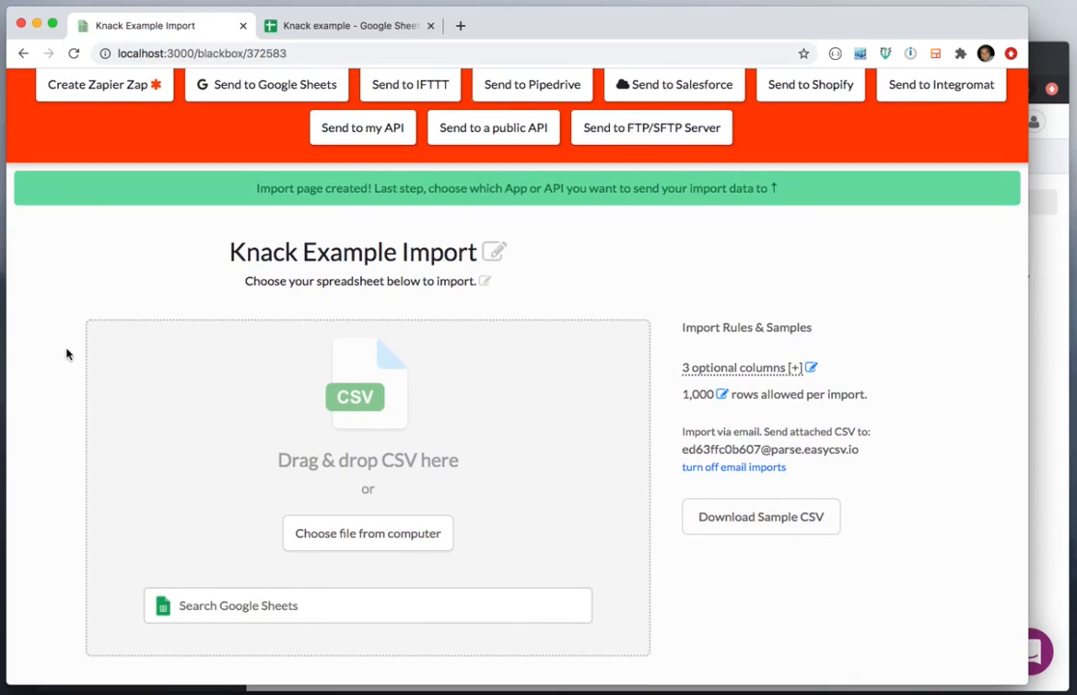
scroll(66, 354, "up", 3)
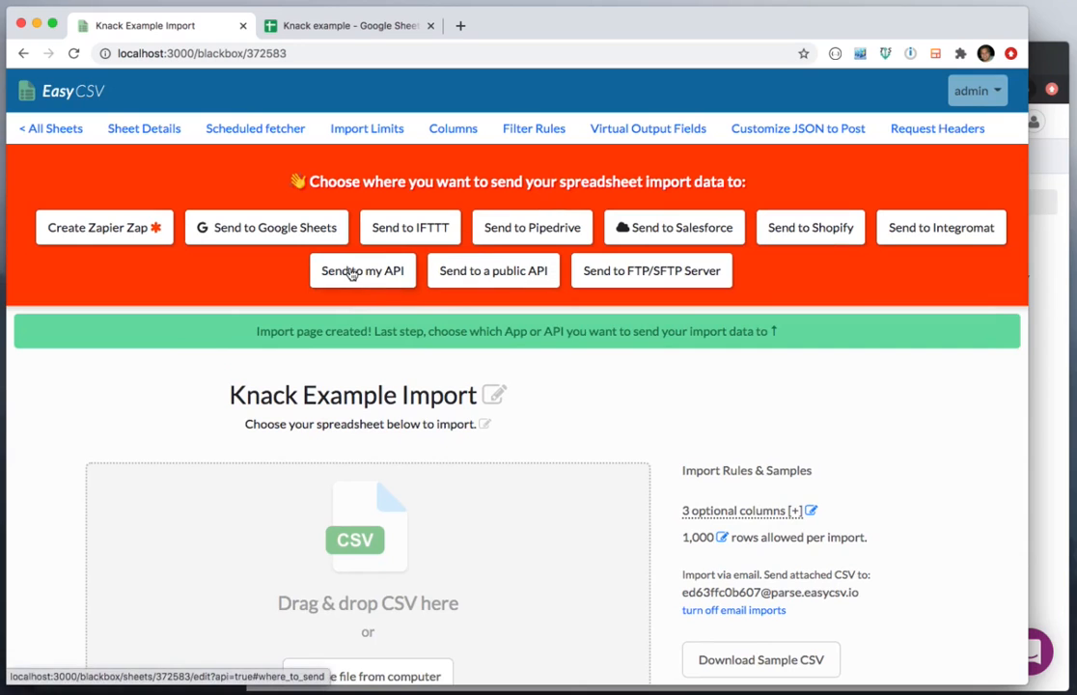
scroll(632, 380, "down", 2)
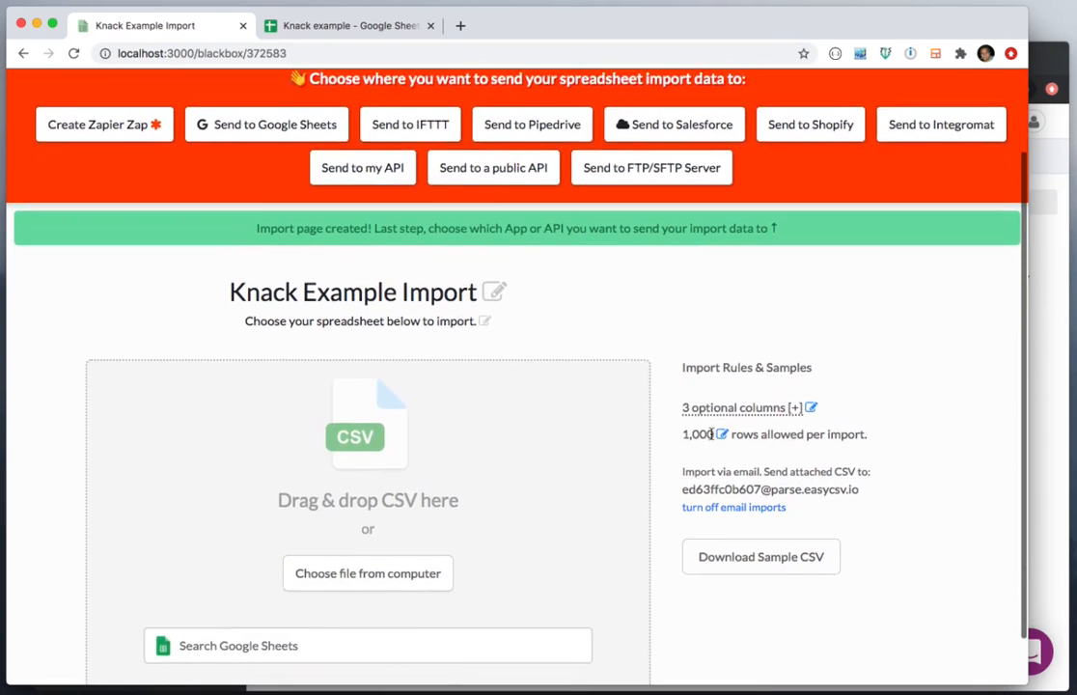
scroll(593, 351, "down", 1)
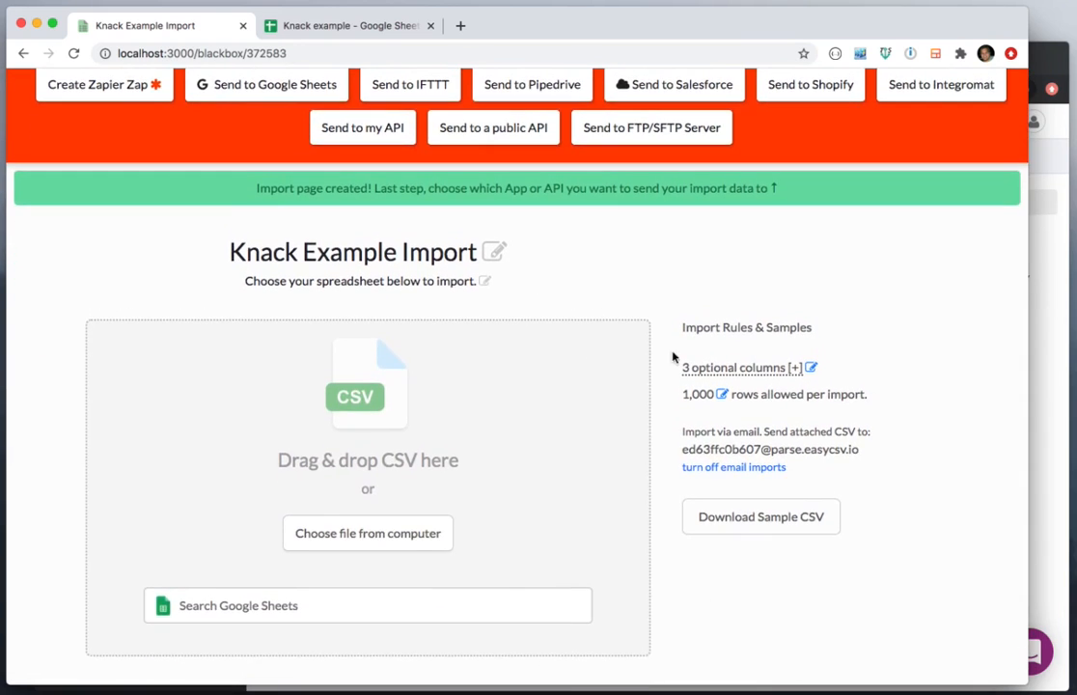
left_click(695, 369)
left_click(696, 371)
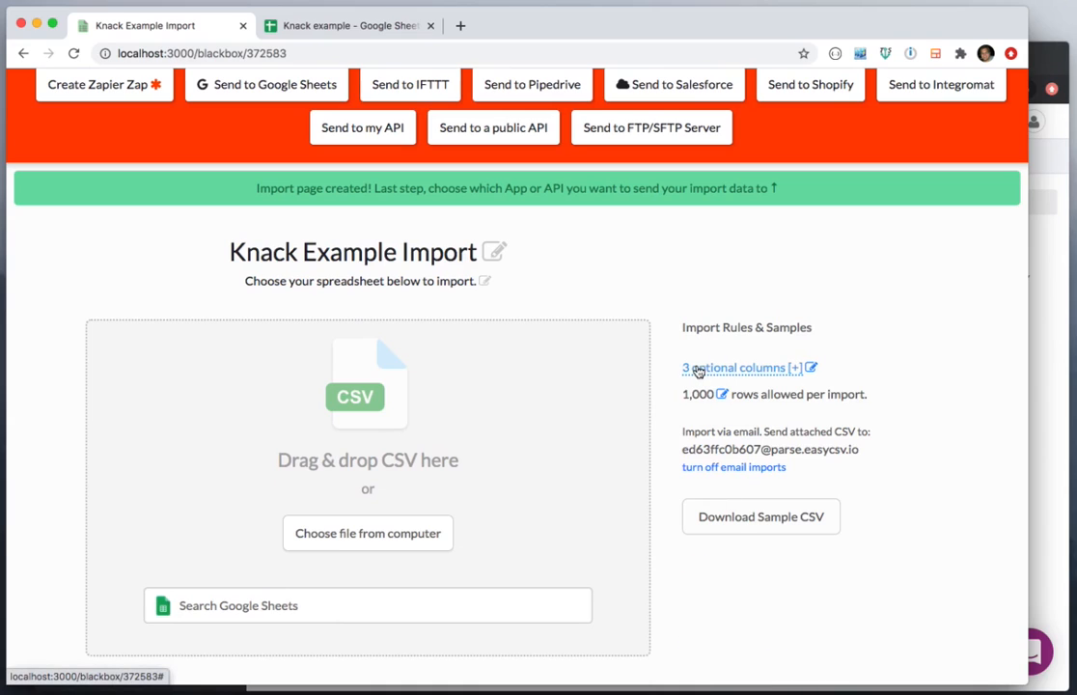
left_click_drag(683, 449, 857, 450)
left_click(764, 572)
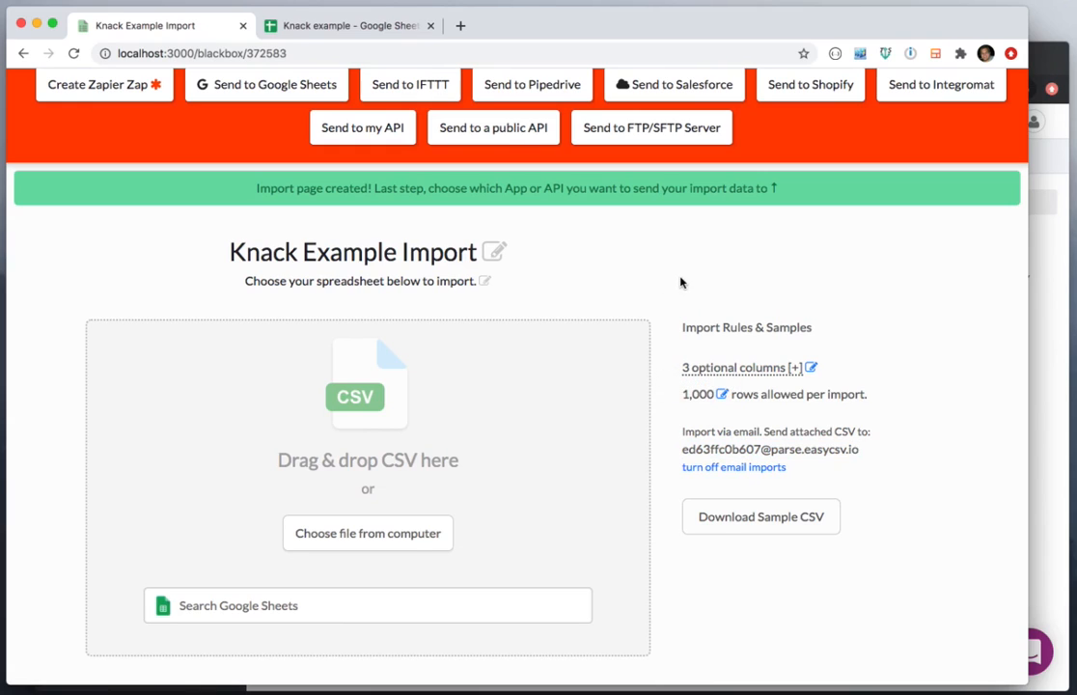
scroll(680, 281, "up", 3)
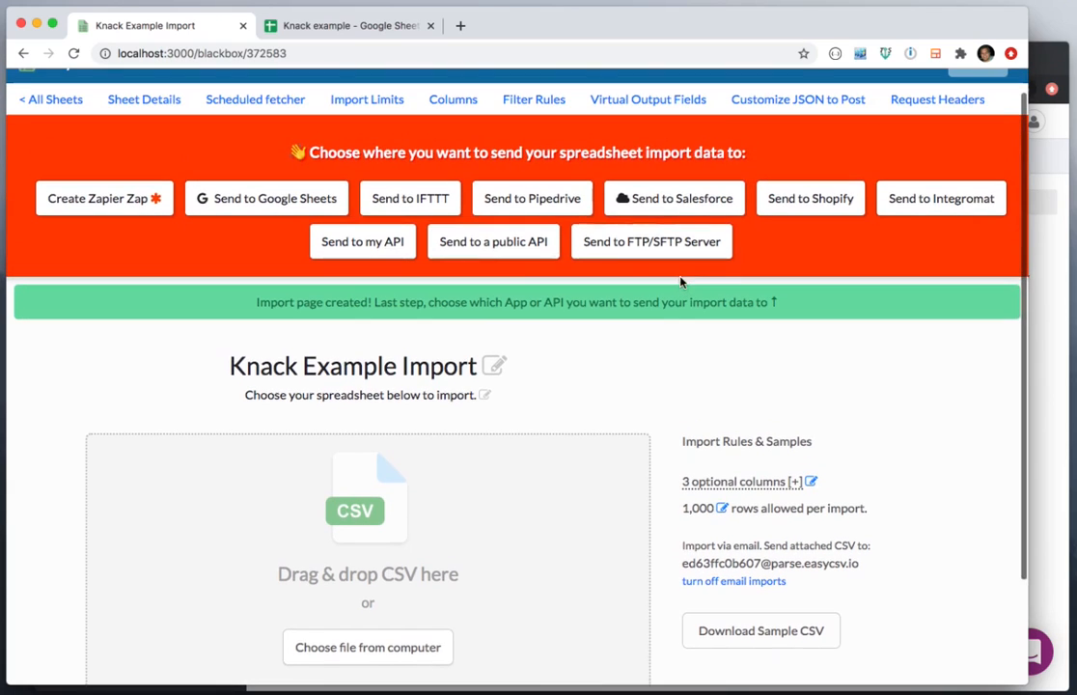
Choose an API as the import destination, and switch to the Knack builder to highlight the contact object's key in its URL.
left_click(483, 245)
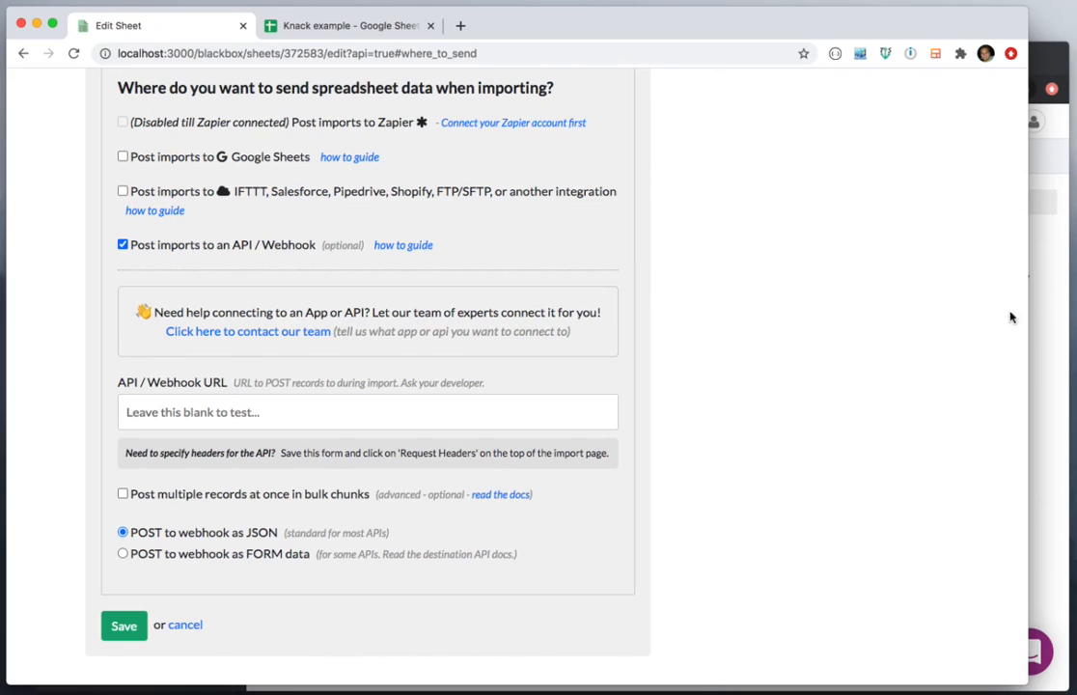
left_click(1039, 296)
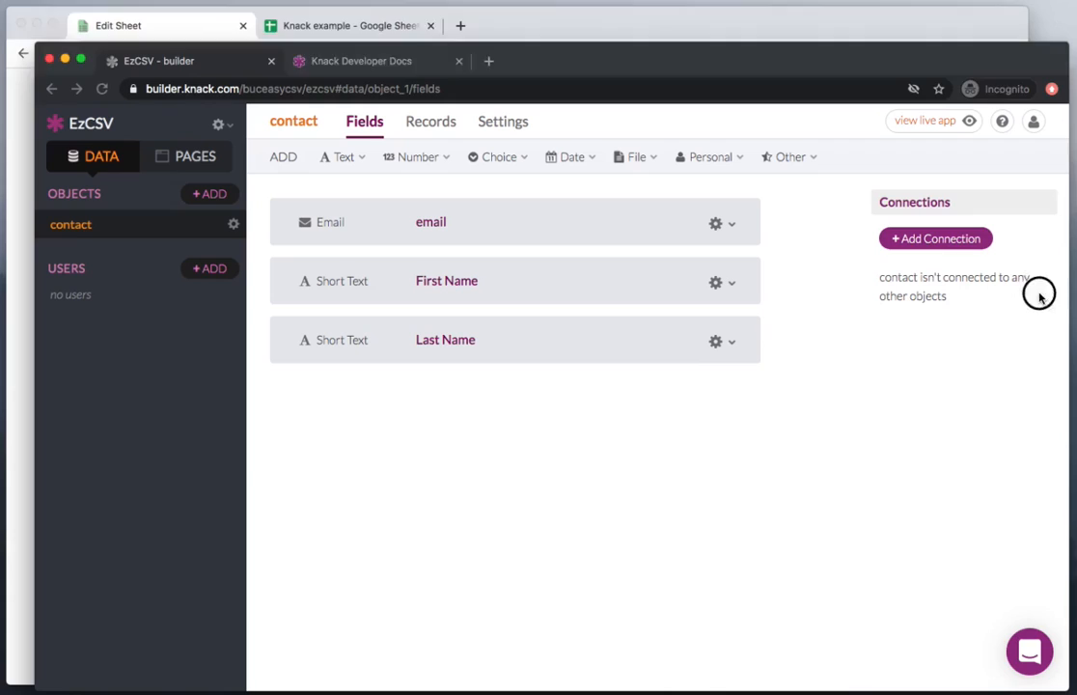
left_click(79, 228)
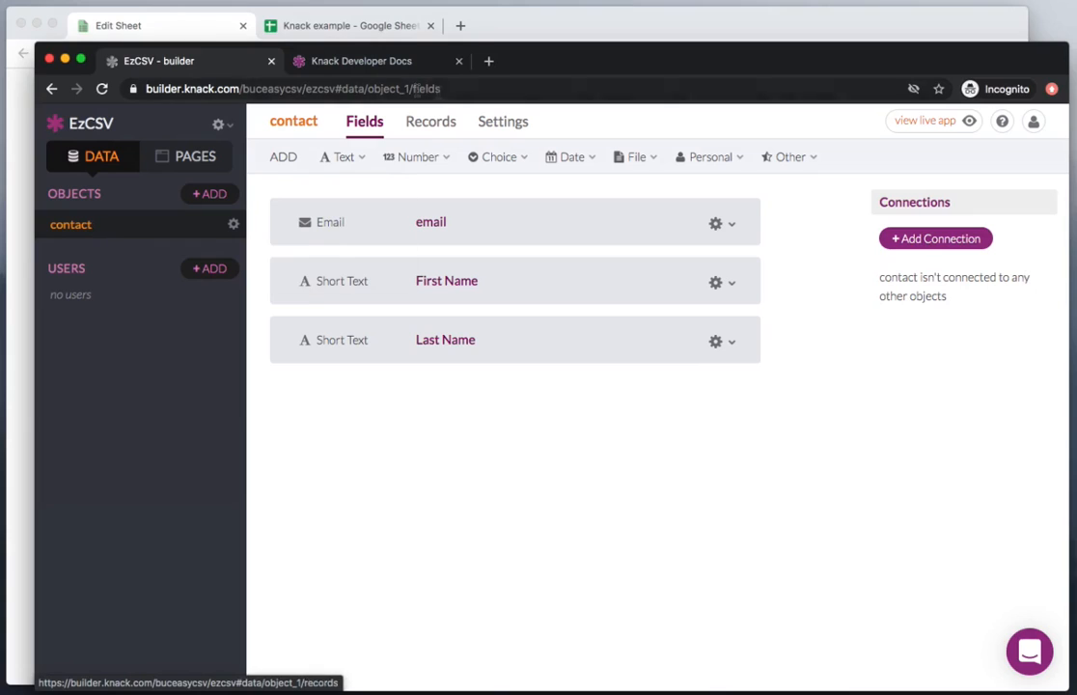
left_click(339, 85)
double_click(424, 88)
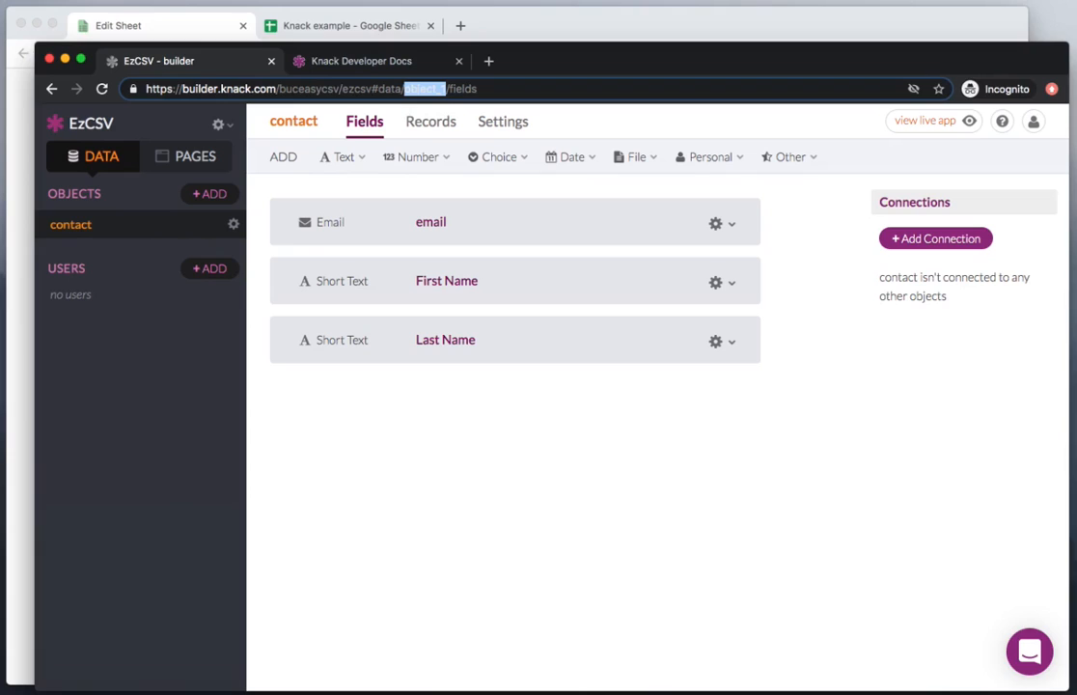
key("super+Tab")
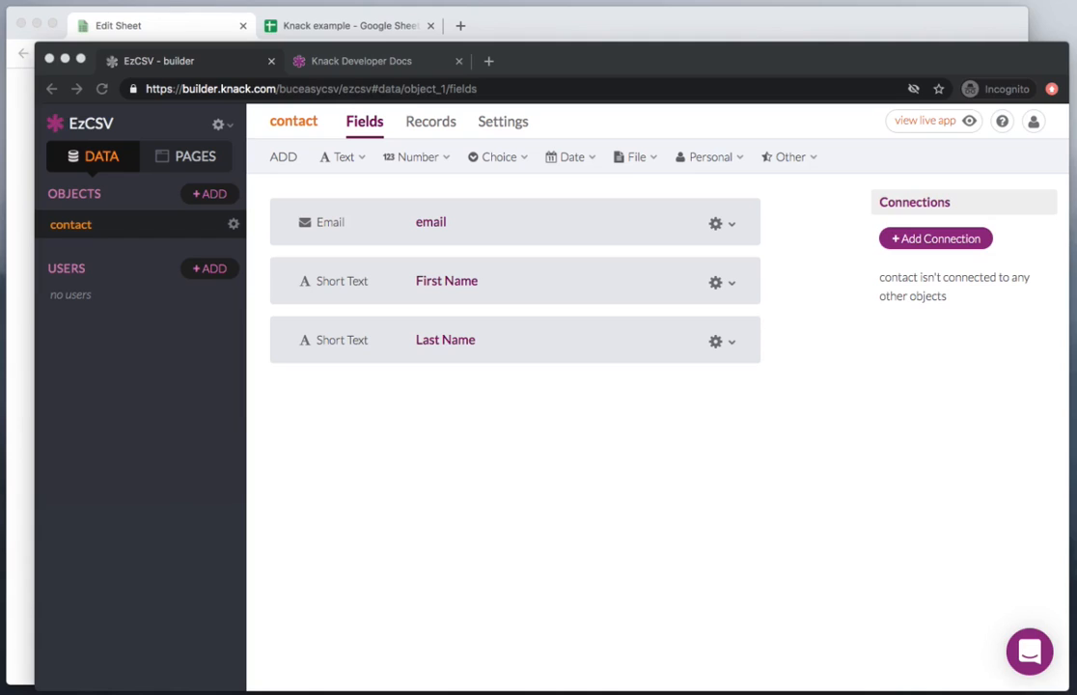
left_click(158, 26)
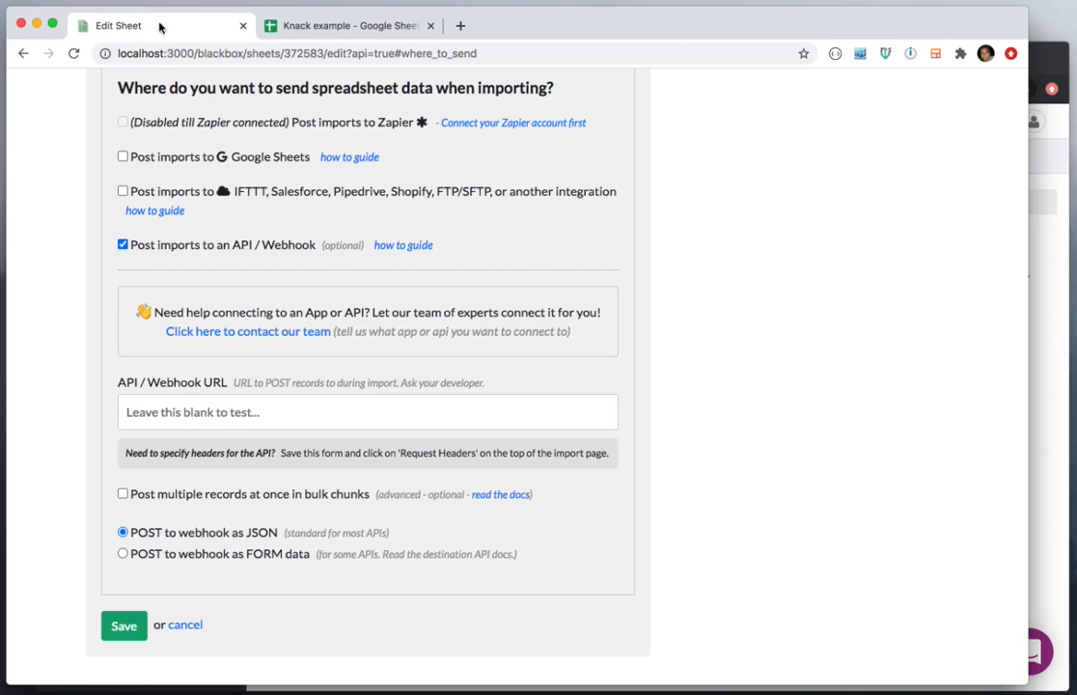
left_click(199, 419)
type("https://api.knack.com/v1/objects/object_1/records")
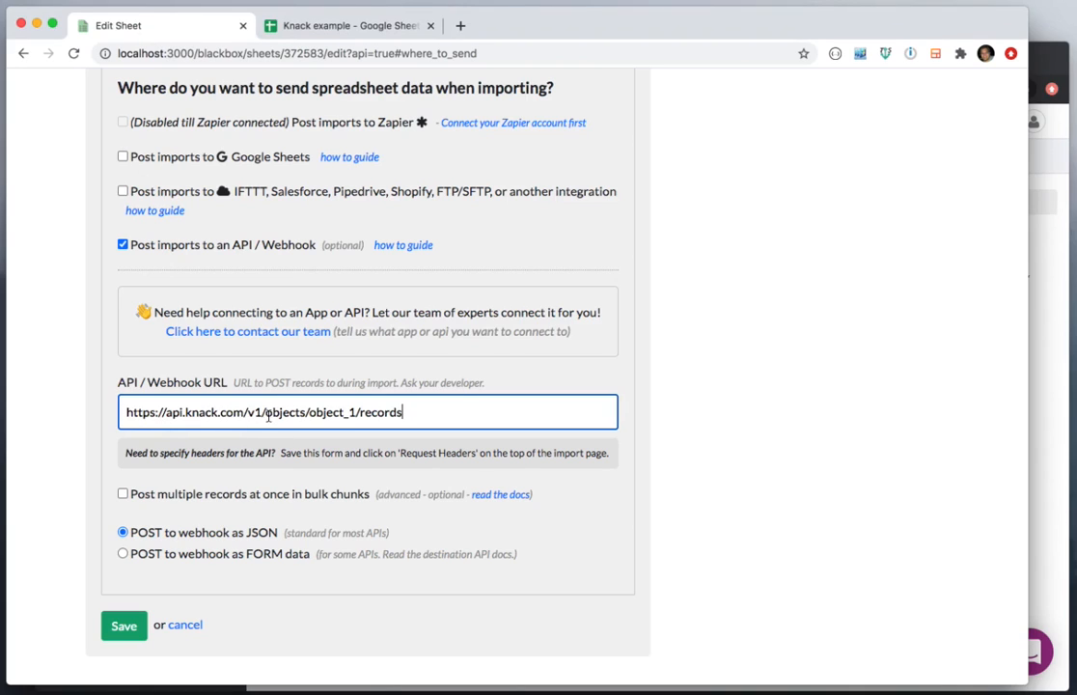
double_click(328, 413)
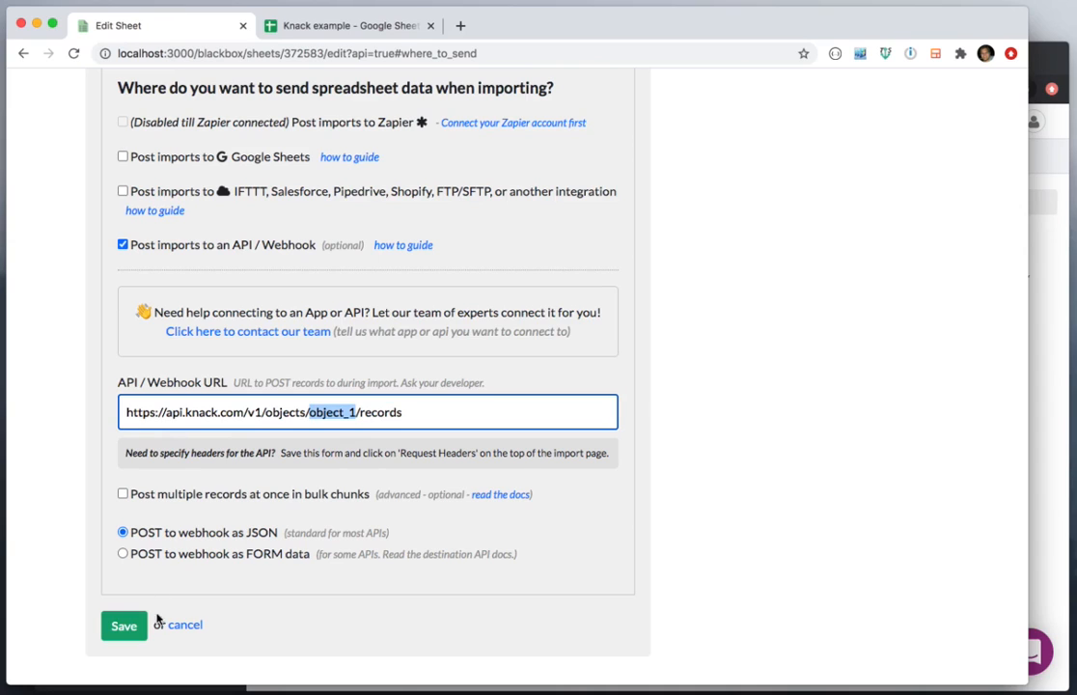
left_click(122, 626)
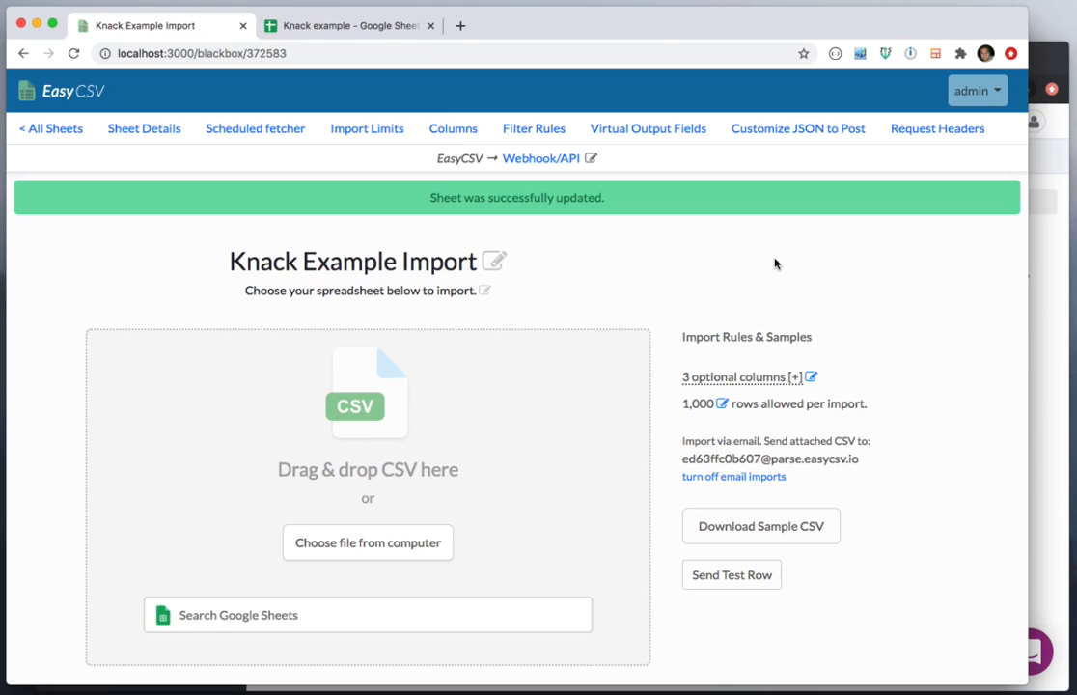
Switch to the Knack builder and open the app's API credentials page.
left_click(1036, 277)
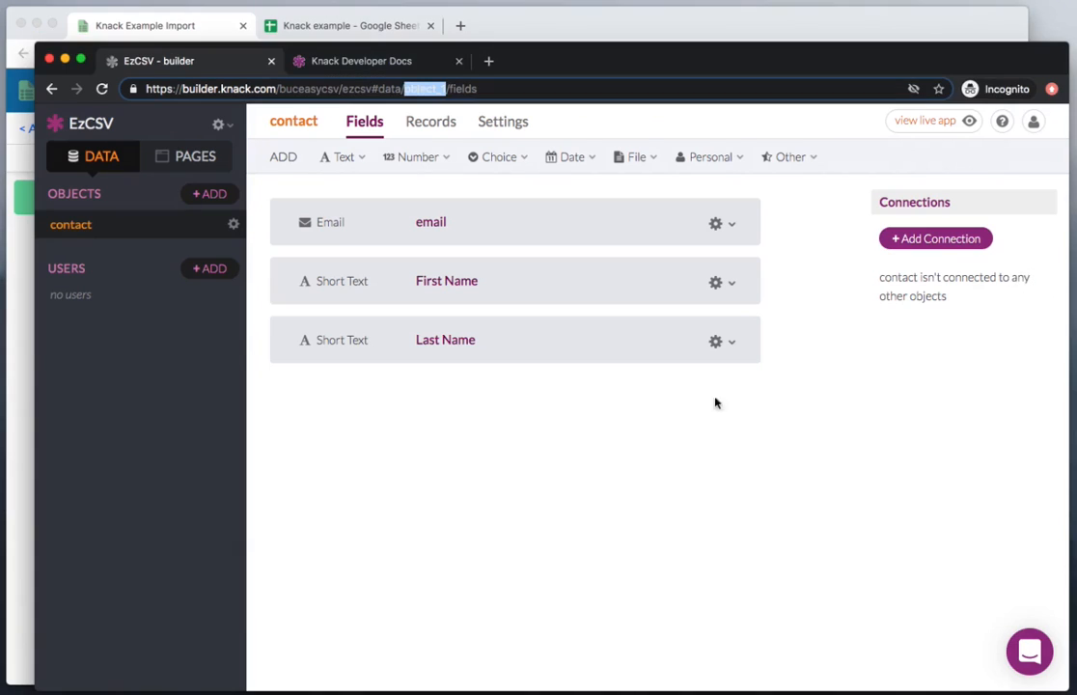
left_click(365, 475)
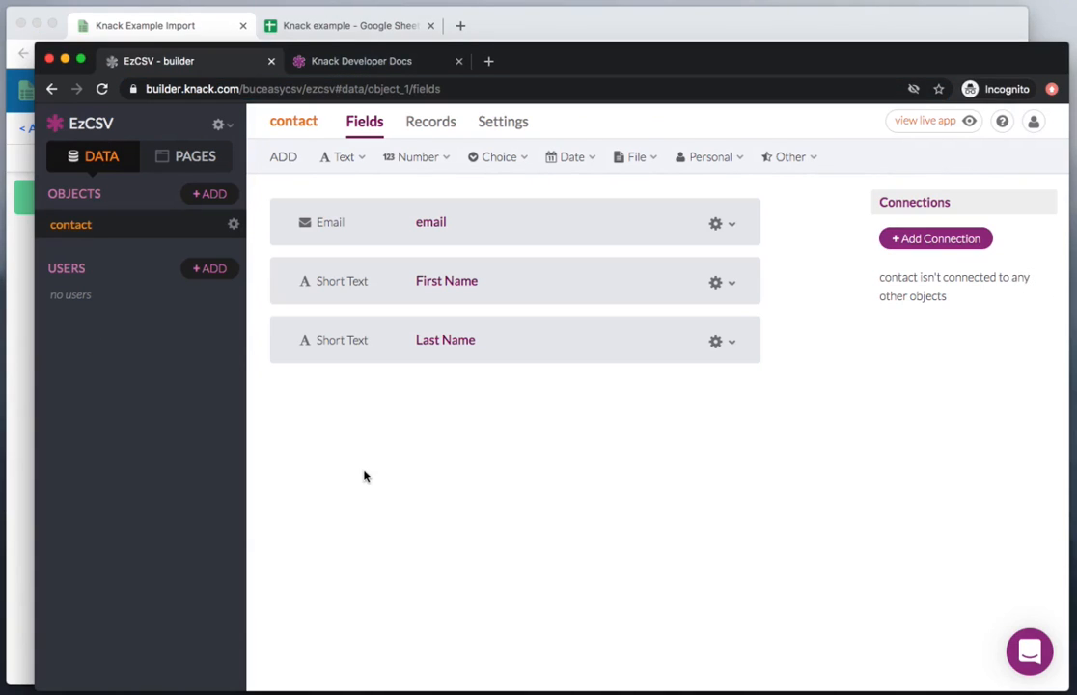
left_click(221, 124)
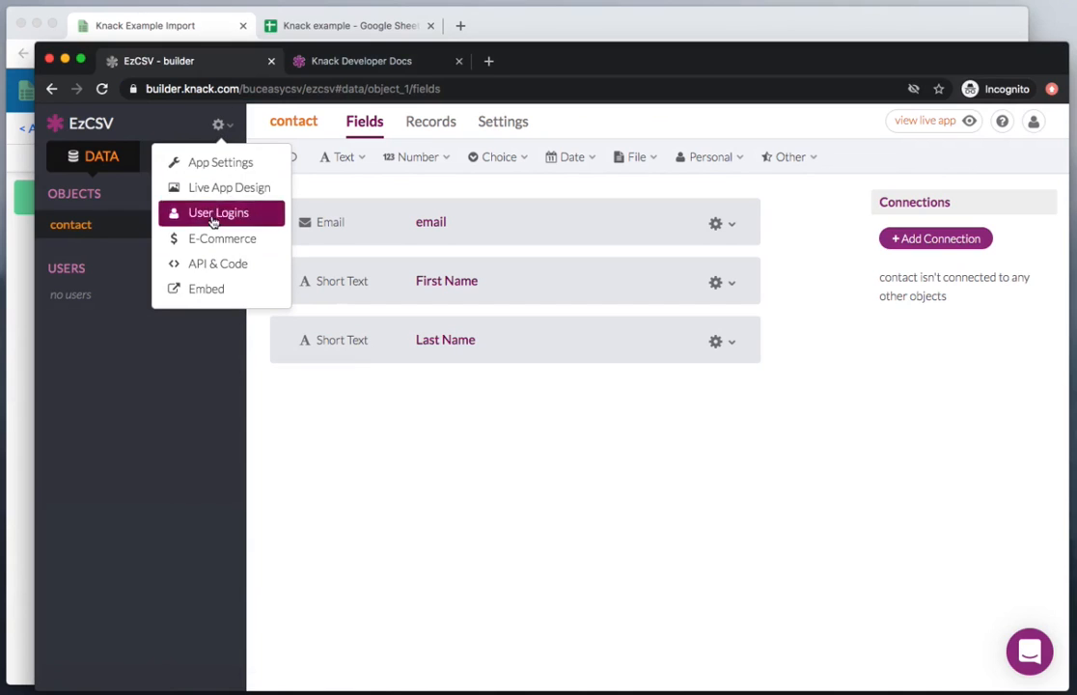
left_click(214, 265)
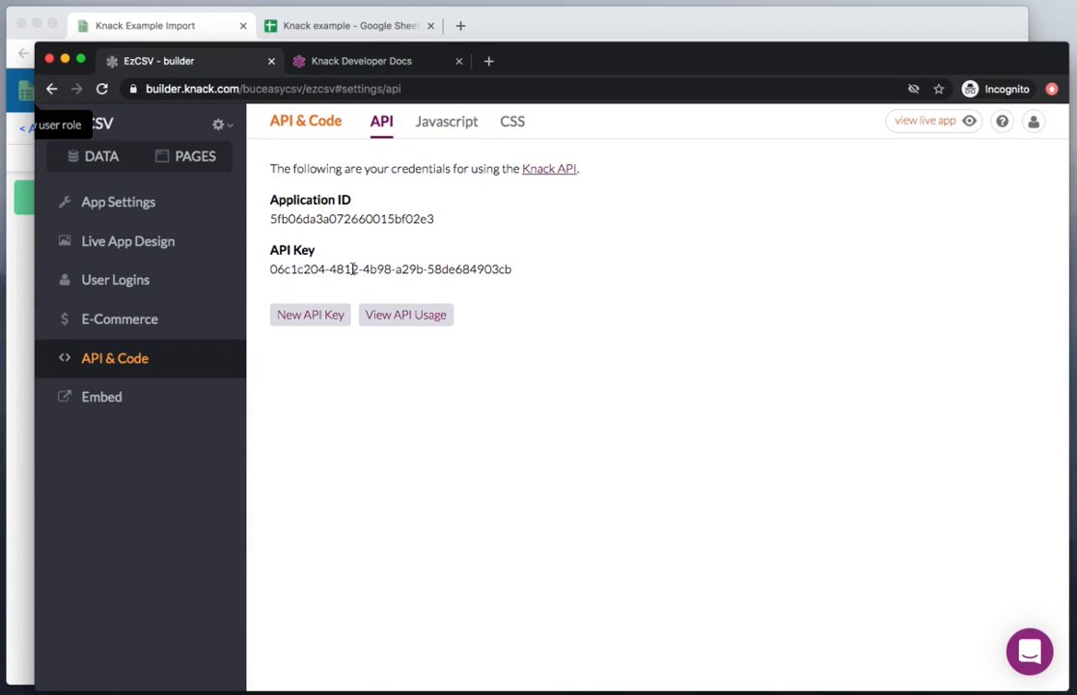
Back in EasyCSV, start a new request header for the sheet with the key X-Knack-Application-Id.
left_click(21, 226)
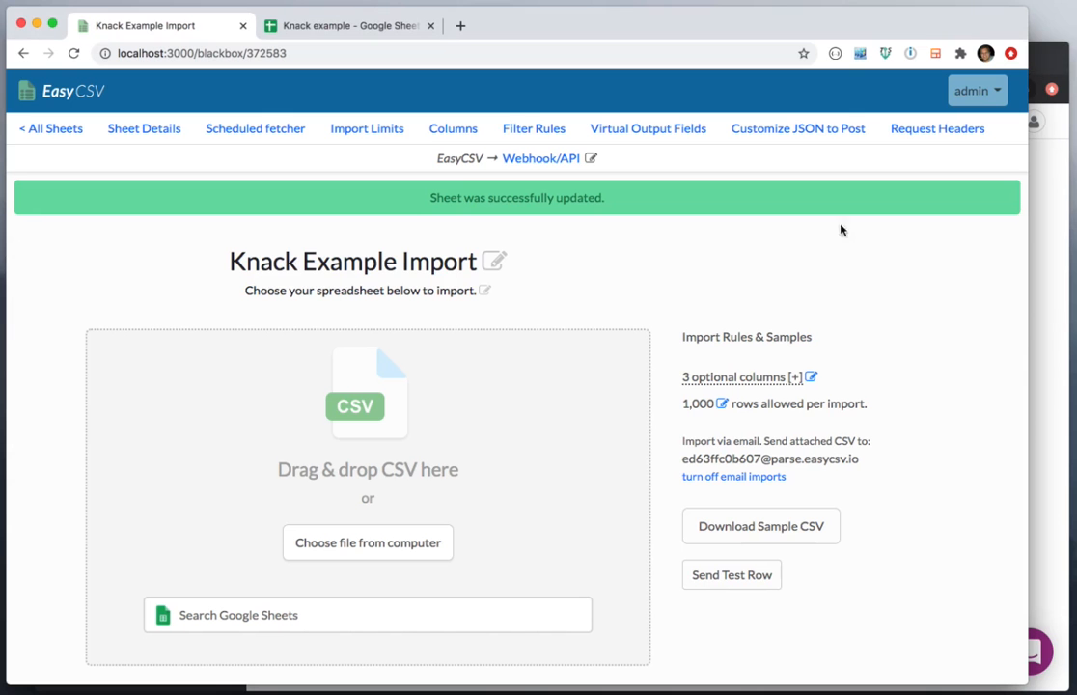
left_click(915, 134)
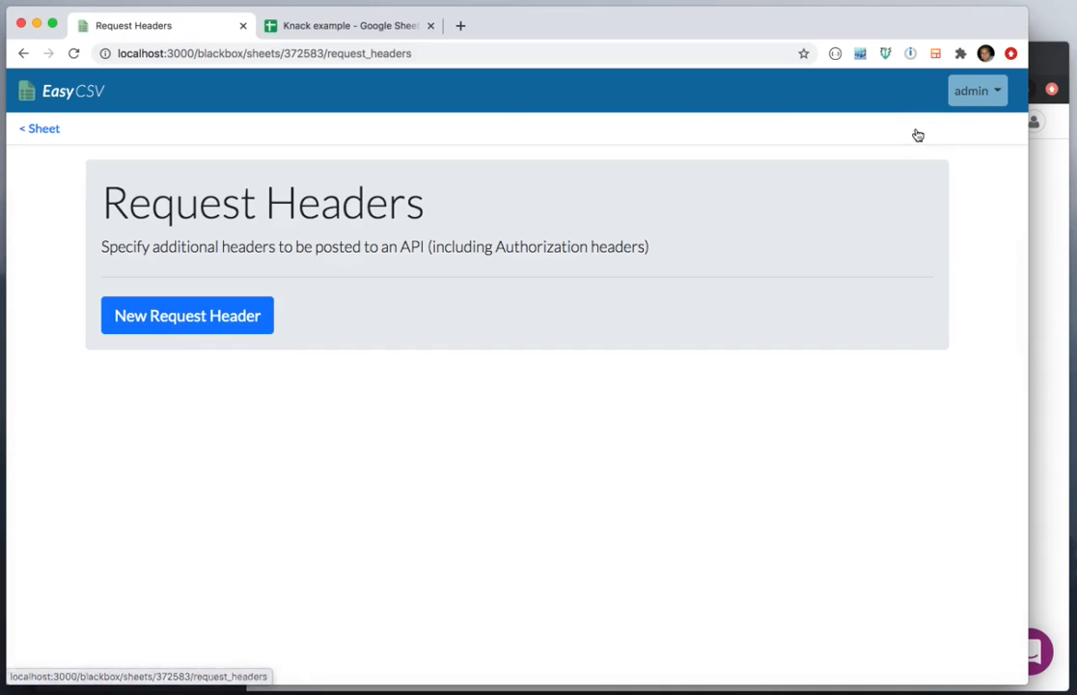
key("super+Tab")
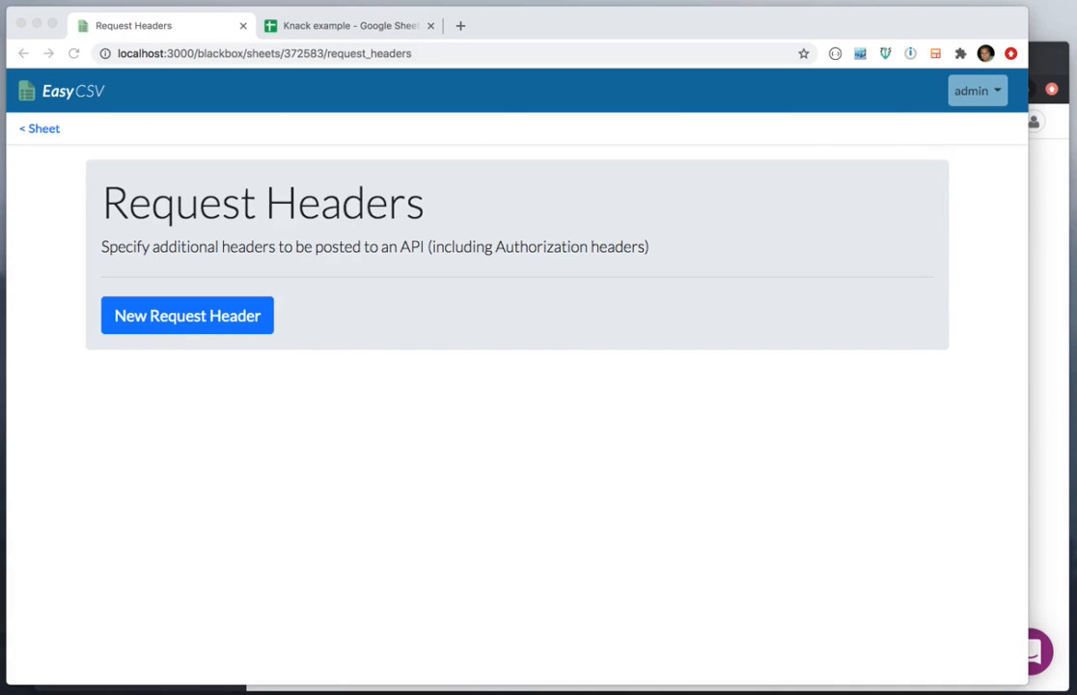
key("super+Tab")
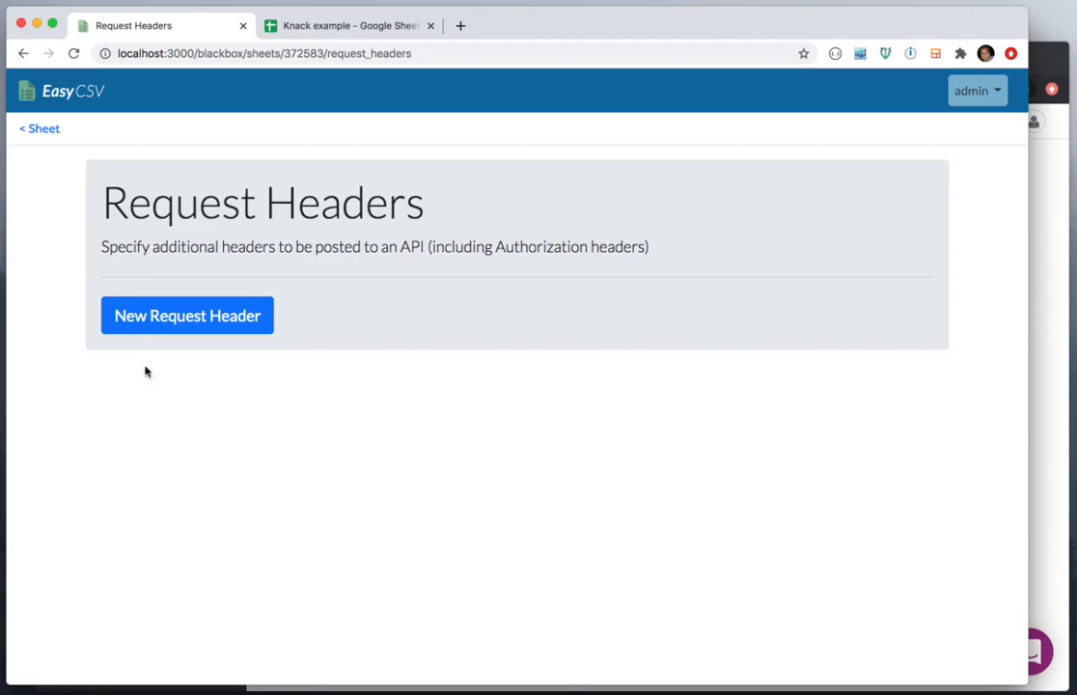
left_click(168, 315)
key("super+Tab")
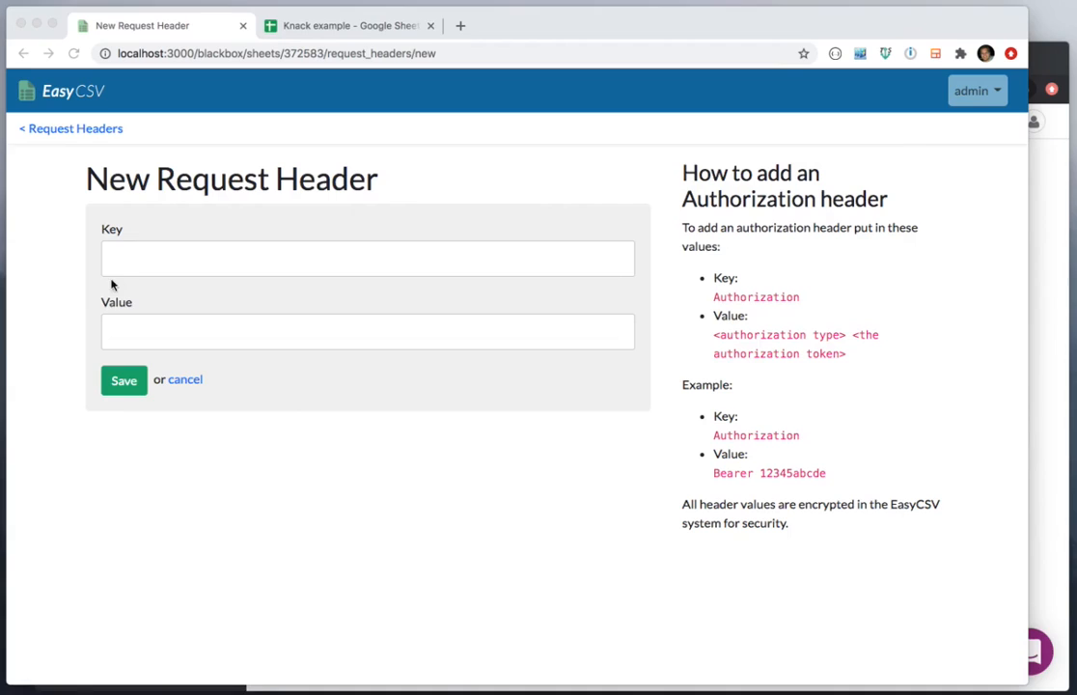
key("super+Tab")
left_click(142, 257)
type("X-Knack-Application-Id")
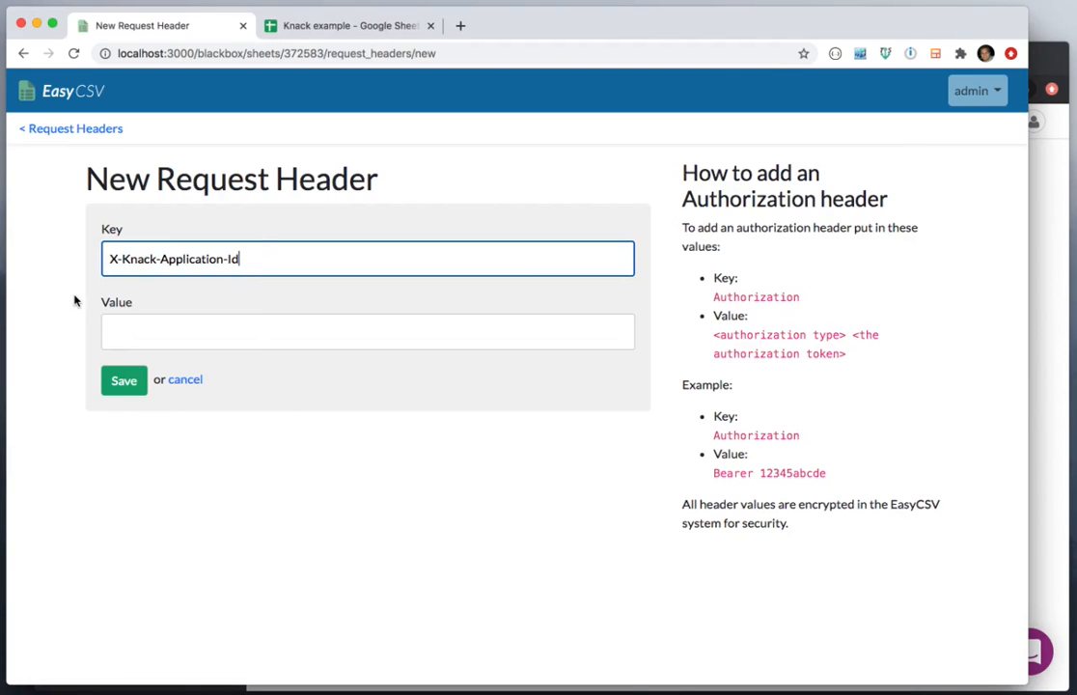
Copy the Application ID from Knack into the EasyCSV request header's value and save the header.
left_click(1038, 199)
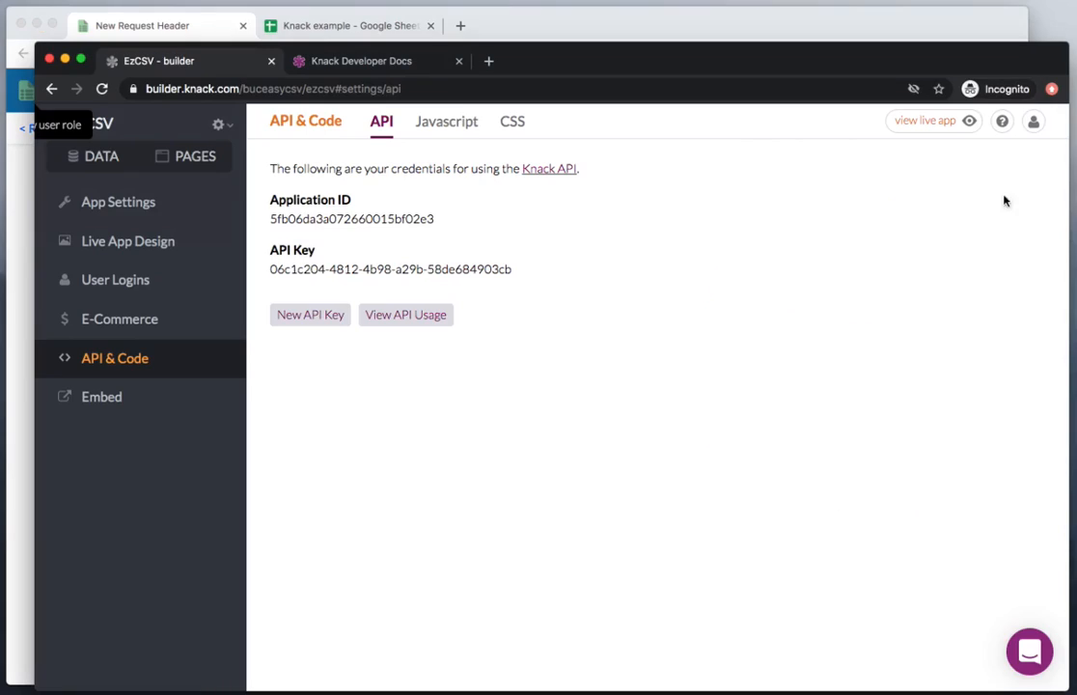
double_click(313, 219)
key("super+c")
left_click(15, 228)
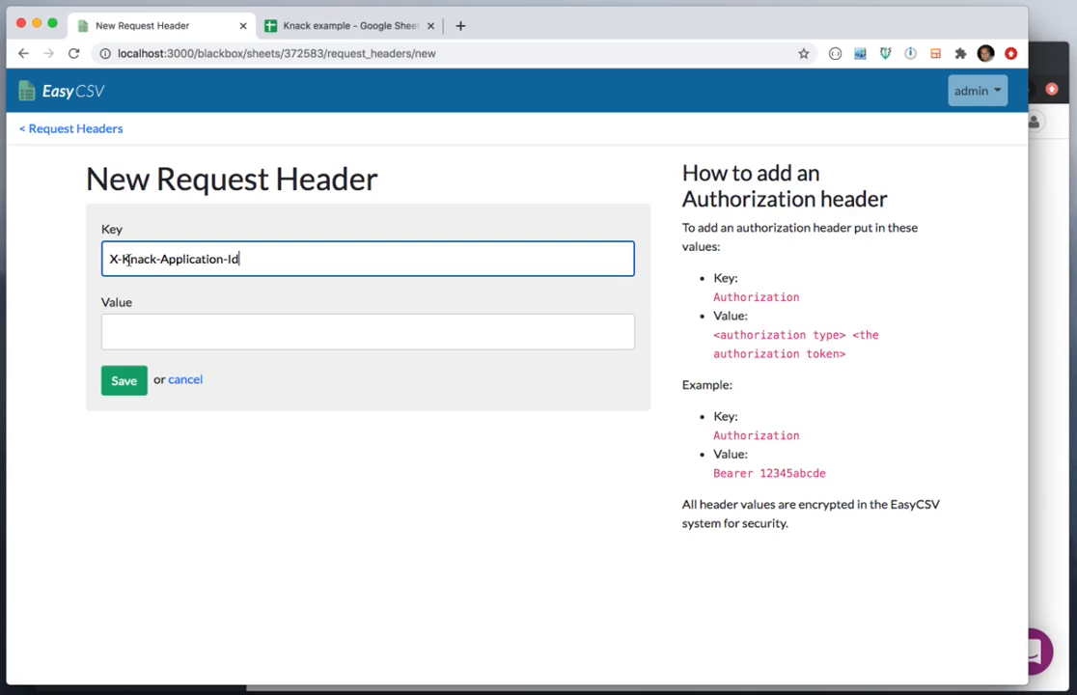
left_click(173, 326)
key("super+v")
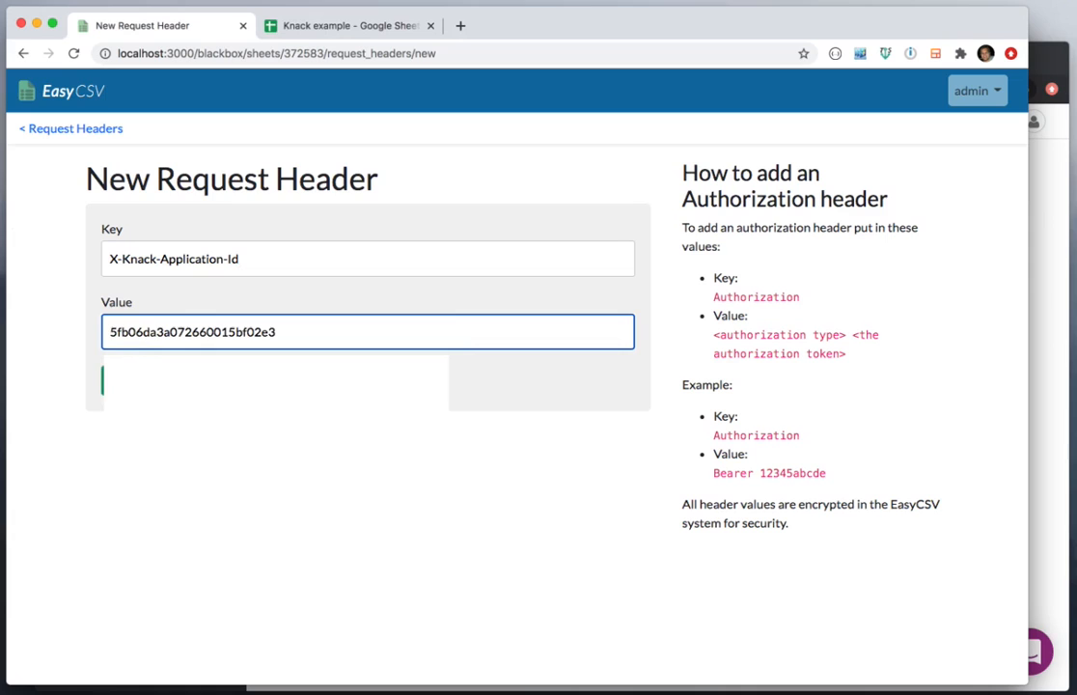
left_click(125, 390)
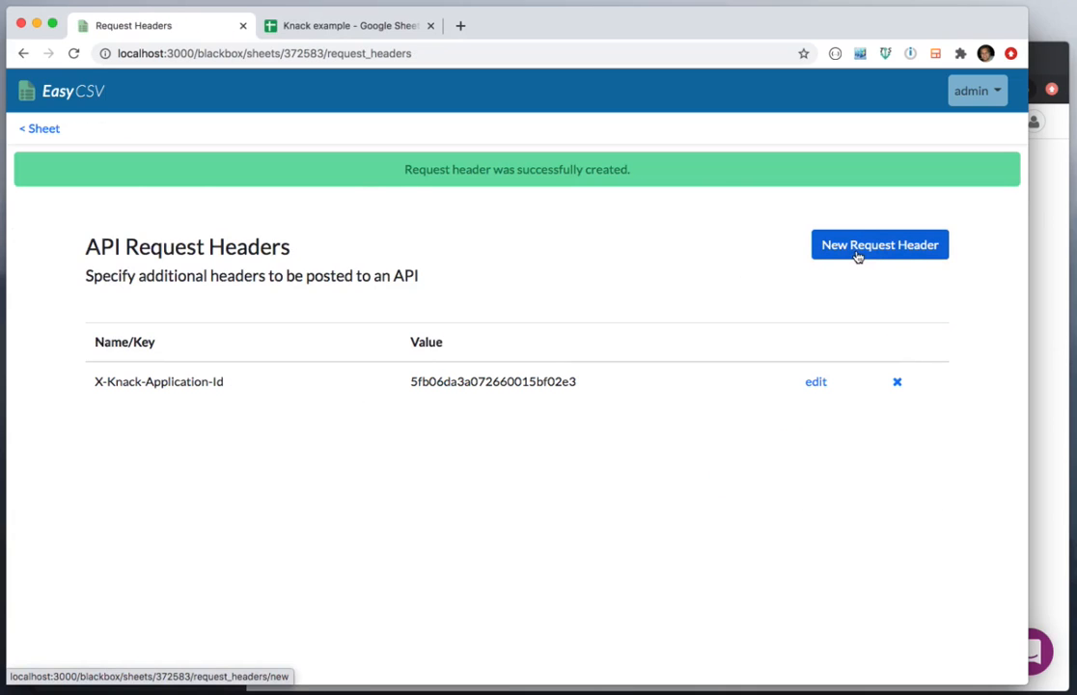
Start a second request header with the key X-Knack-REST-API-KEY.
left_click(857, 249)
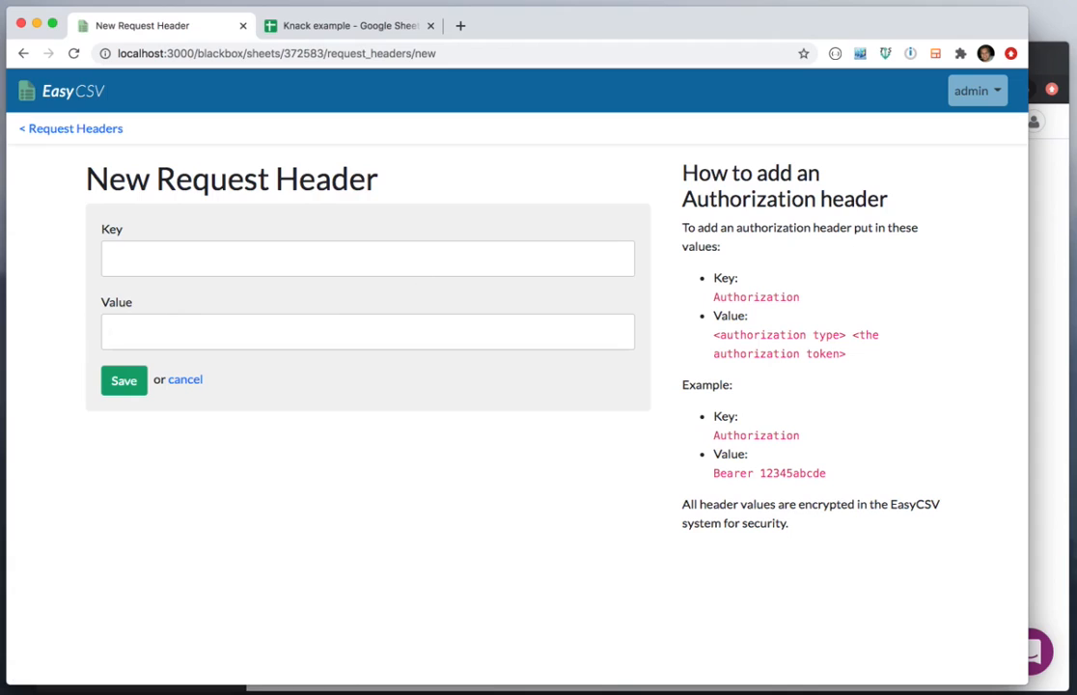
key("super+Tab")
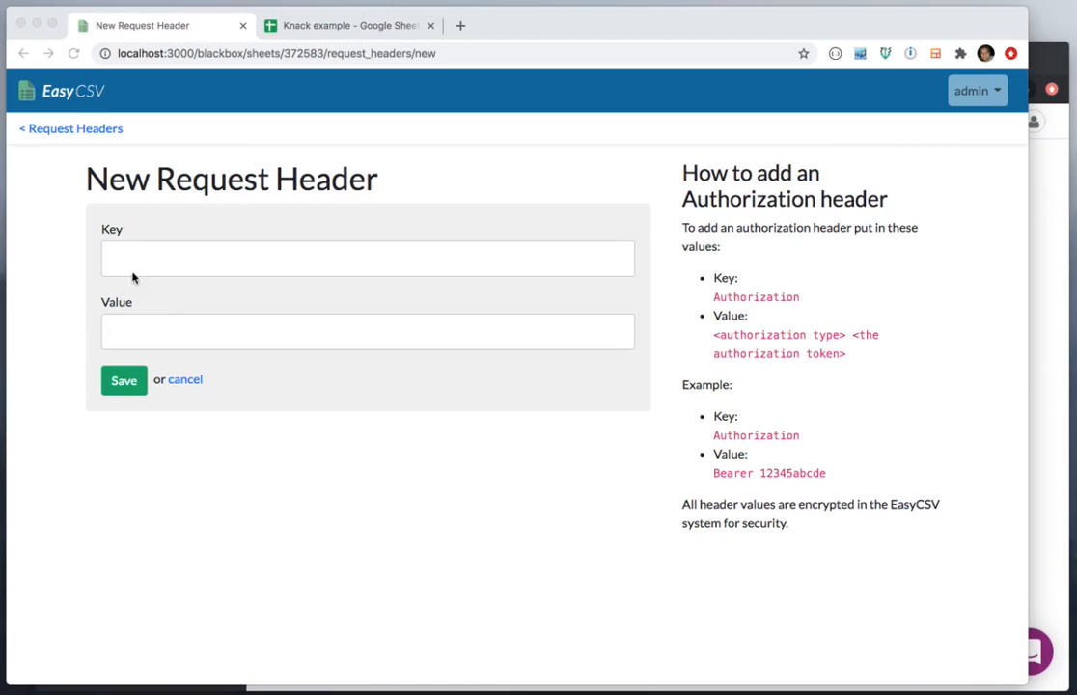
key("super+Tab")
left_click(308, 273)
key("super+v")
Copy the API Key from Knack into the second EasyCSV request header's value and save the header.
key("super+Tab")
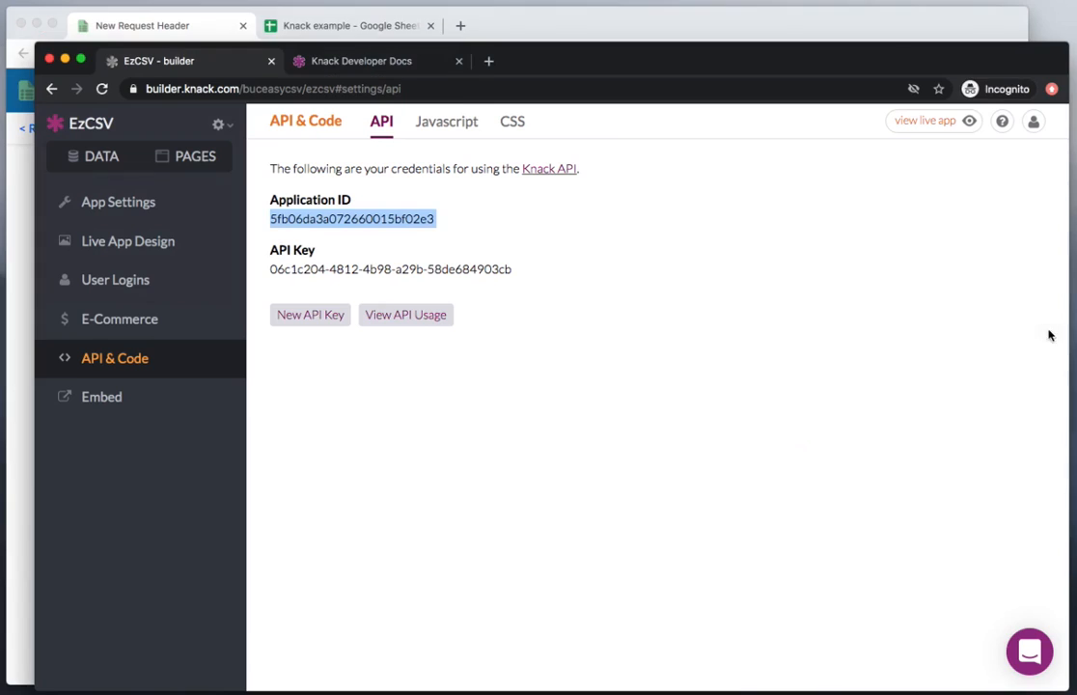
left_click_drag(268, 269, 509, 277)
key("super+c")
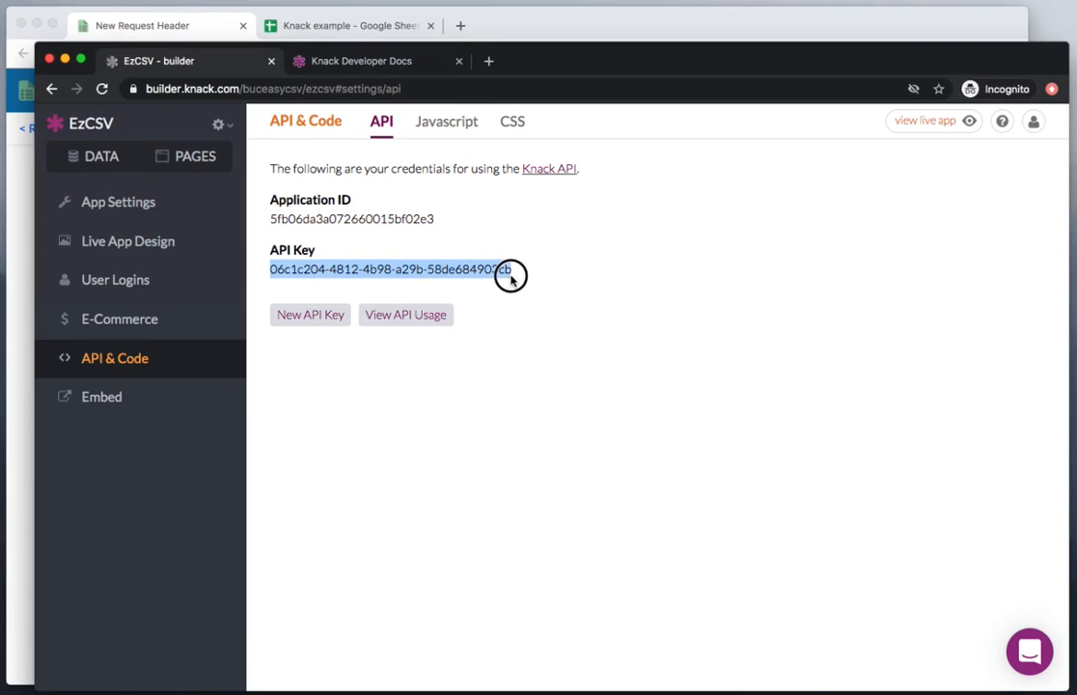
left_click(11, 271)
left_click(166, 331)
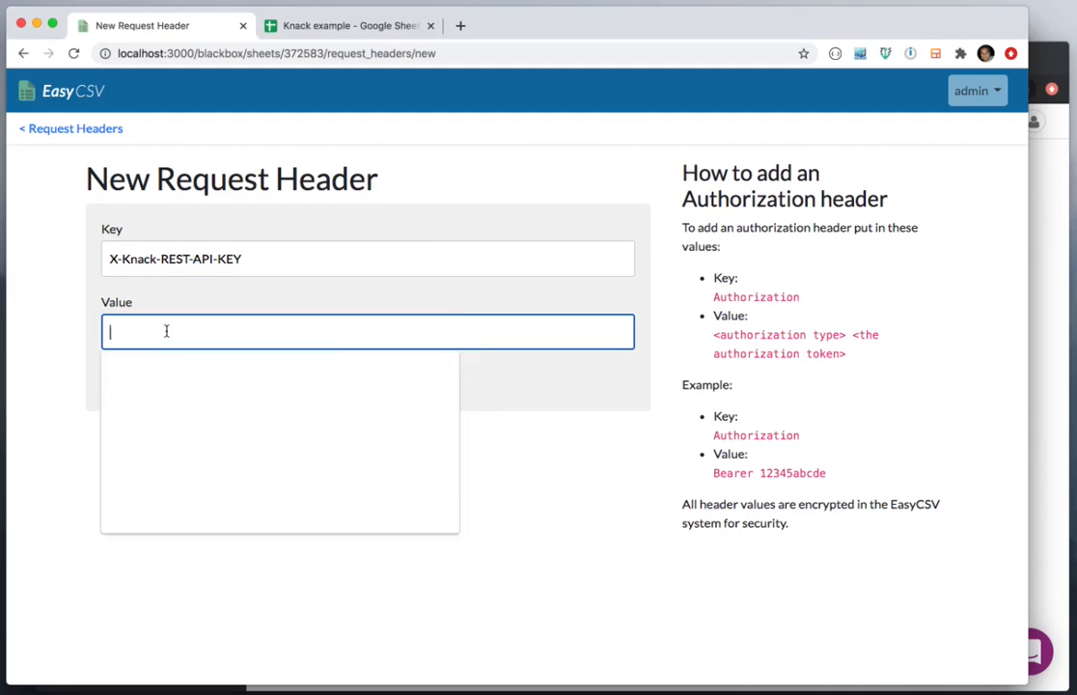
key("super+v")
key("Return")
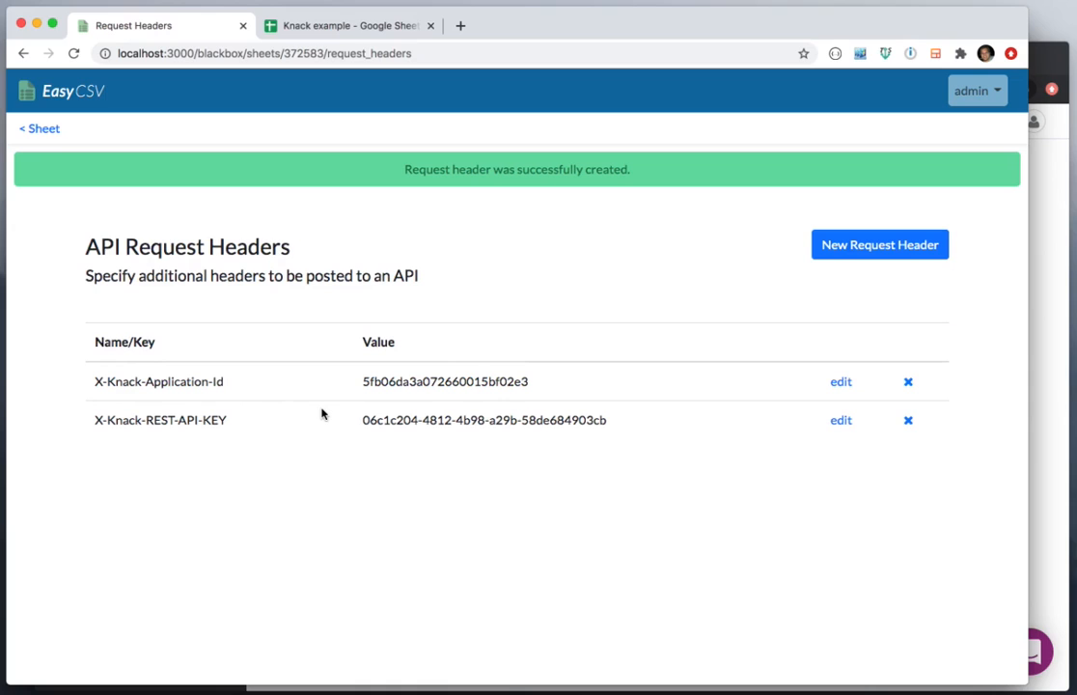
Fill the sheet's custom JSON with all fields, and cut it down to email, first_name and last_name.
left_click(41, 128)
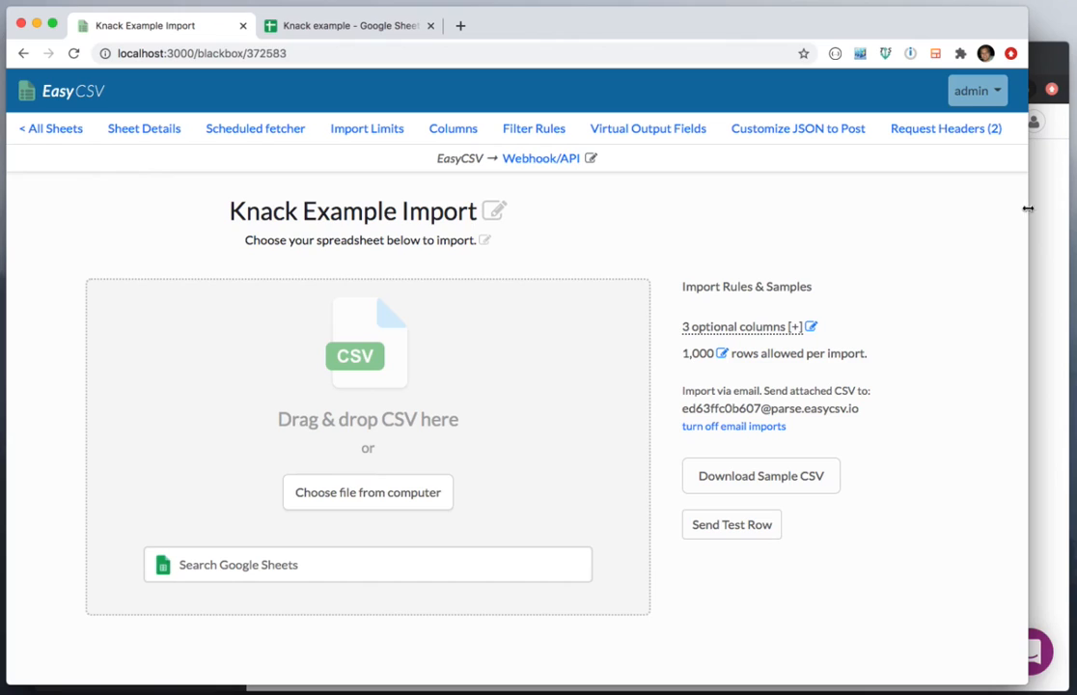
left_click(813, 131)
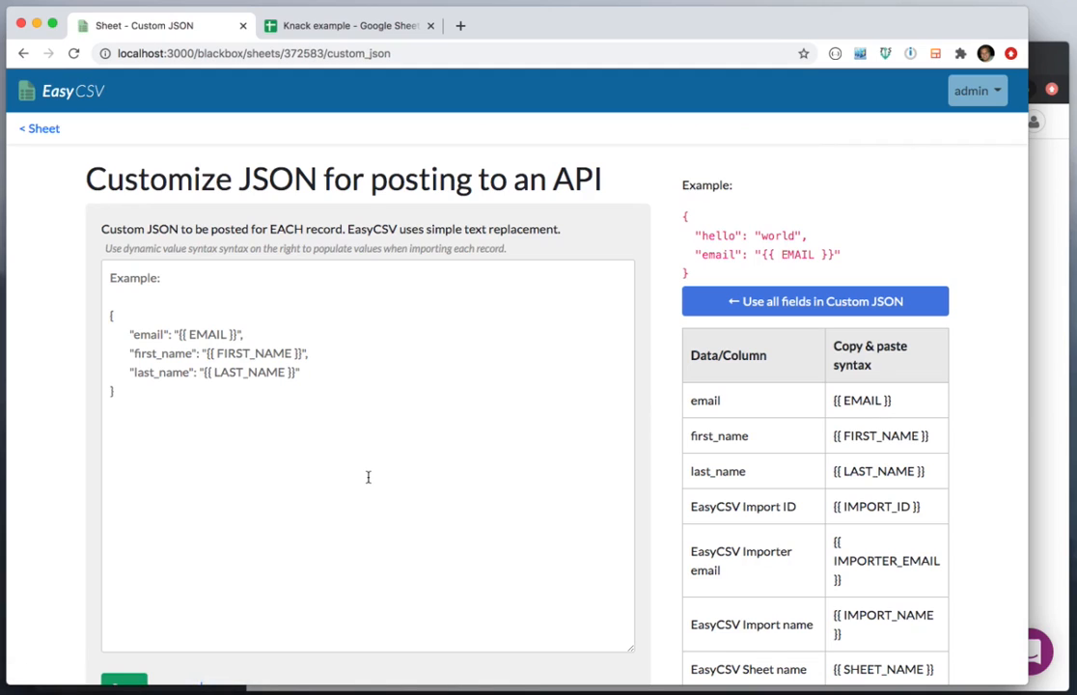
left_click(709, 307)
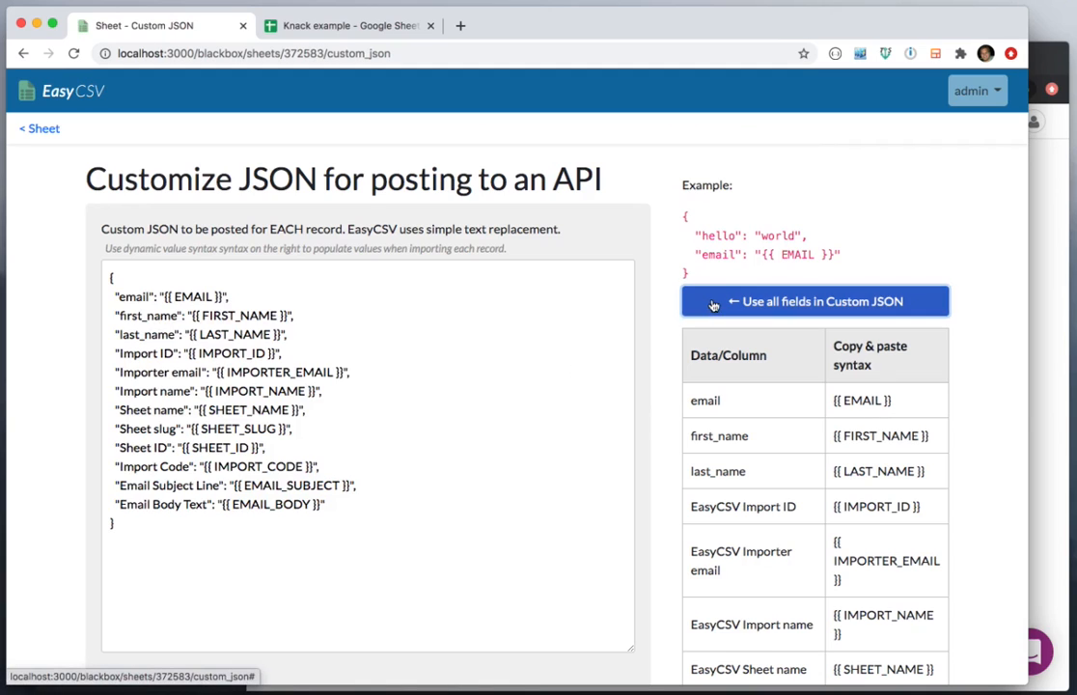
left_click_drag(338, 504, 103, 355)
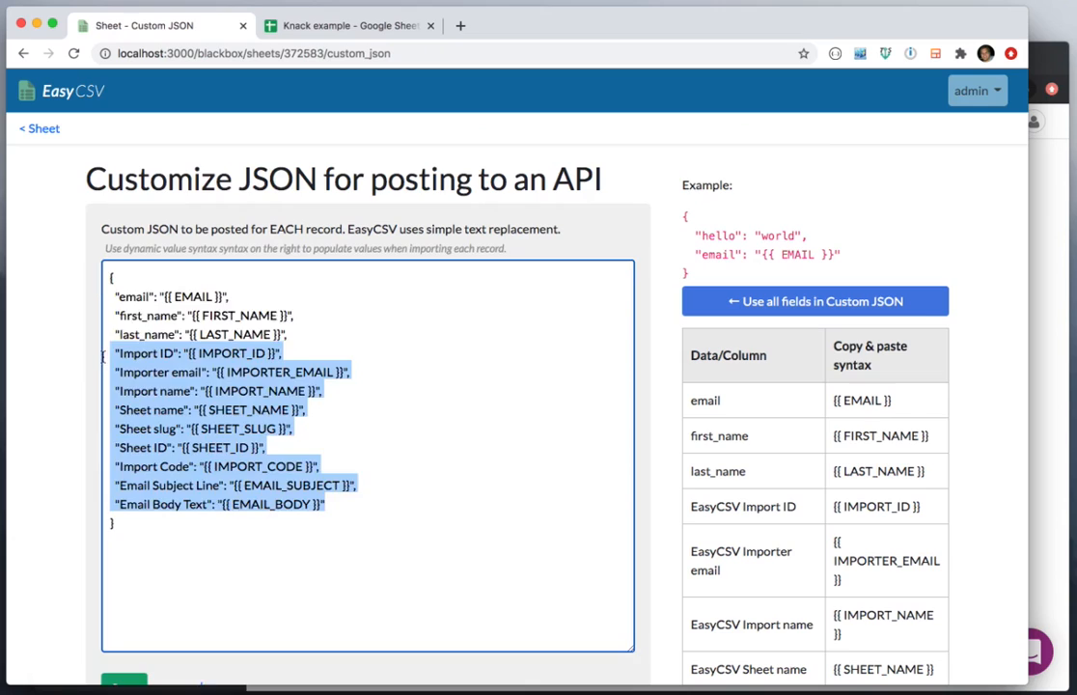
key("BackSpace")
key("BackSpace")
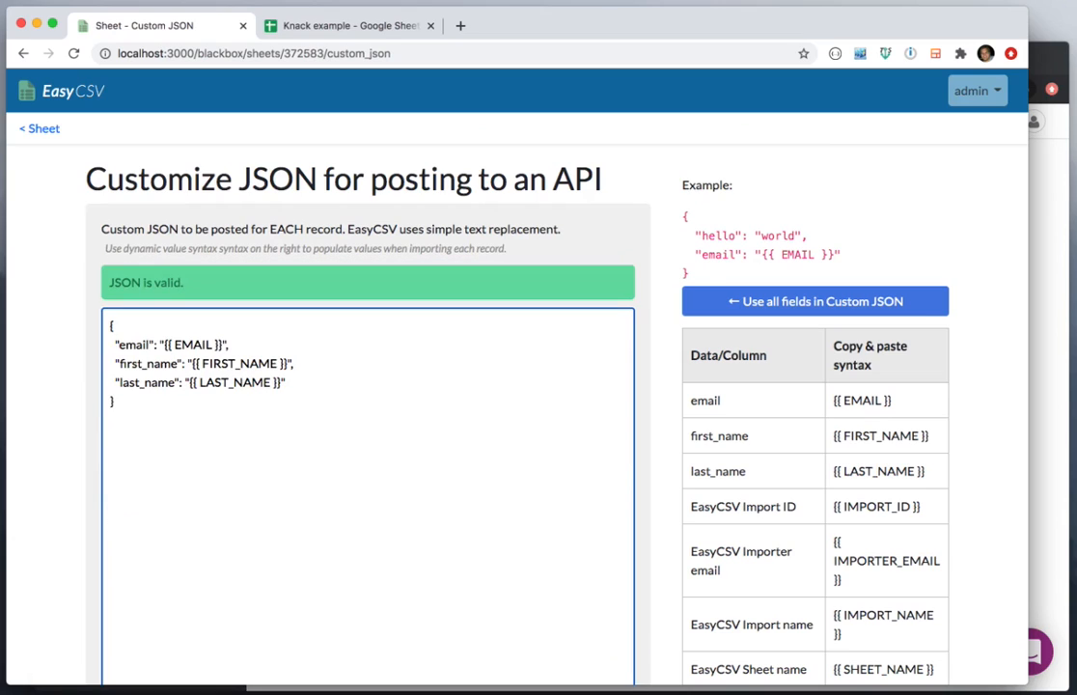
Highlight the email key and its {{ EMAIL }} placeholder in the custom JSON.
double_click(130, 345)
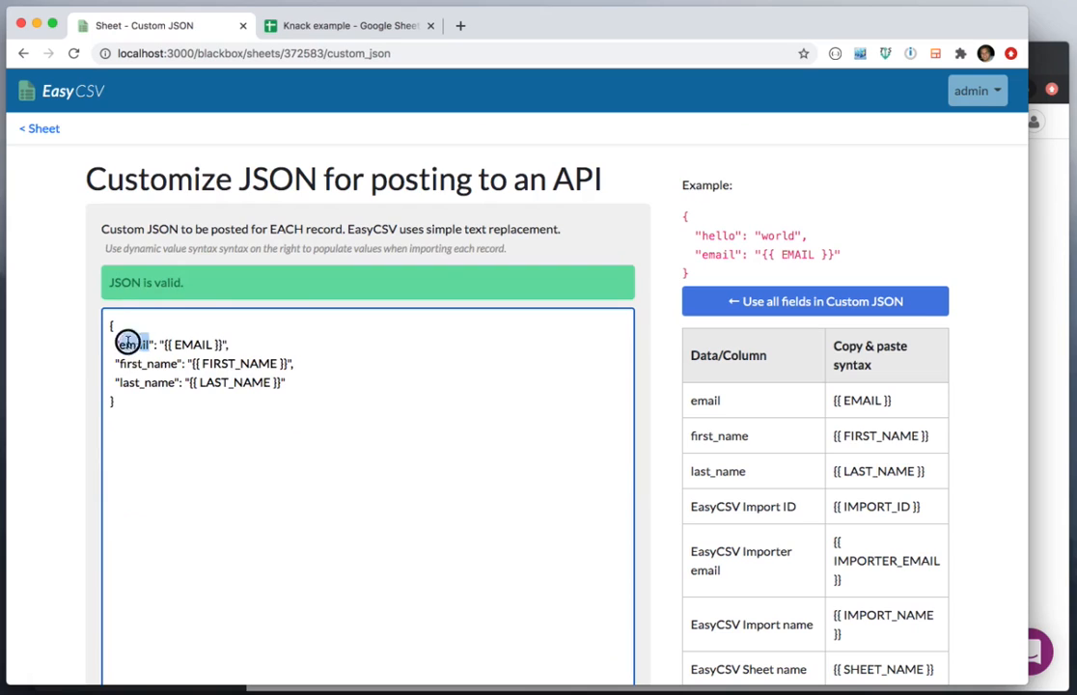
left_click_drag(164, 345, 224, 345)
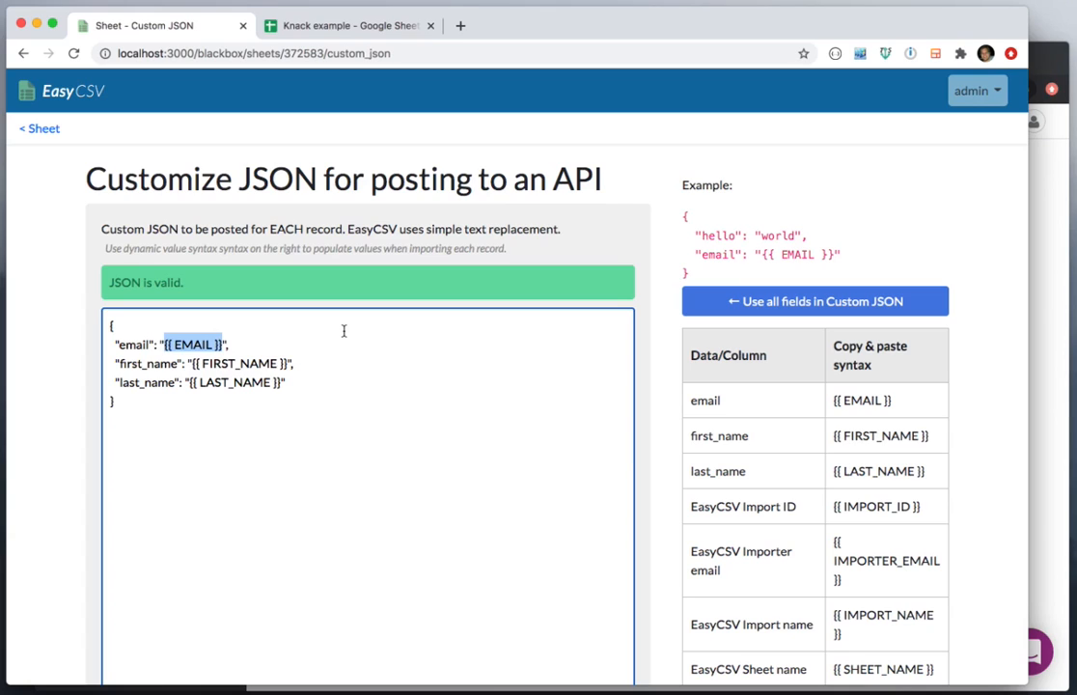
double_click(136, 346)
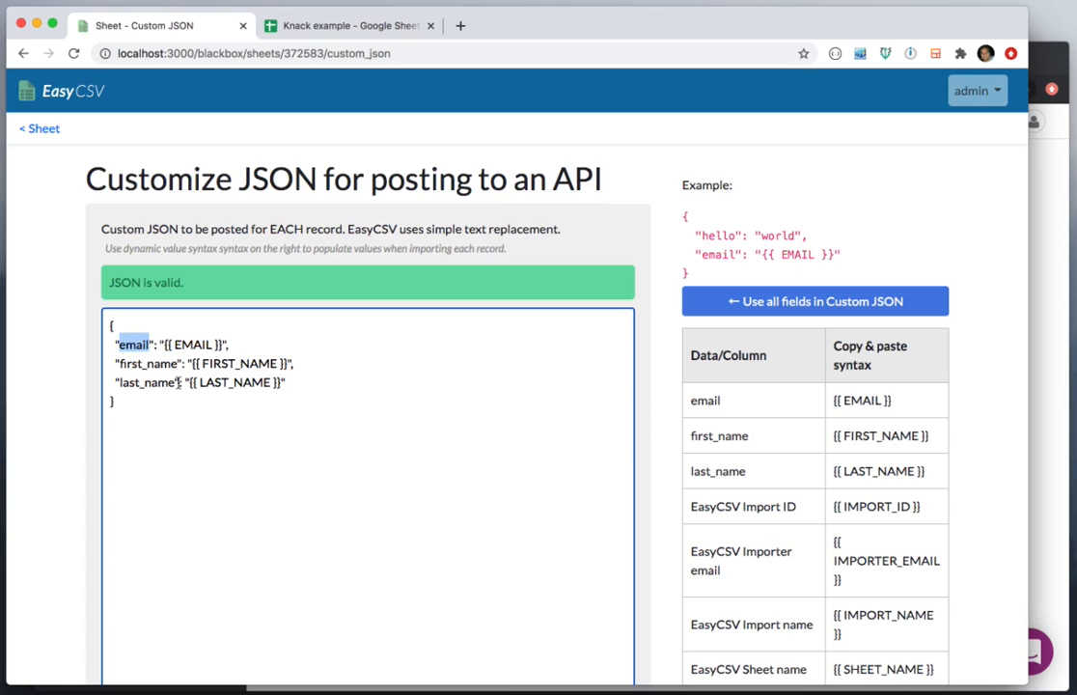
Copy the First Name field's key from its Knack URL and replace the first_name key in the EasyCSV custom JSON with field_2.
left_click(1032, 231)
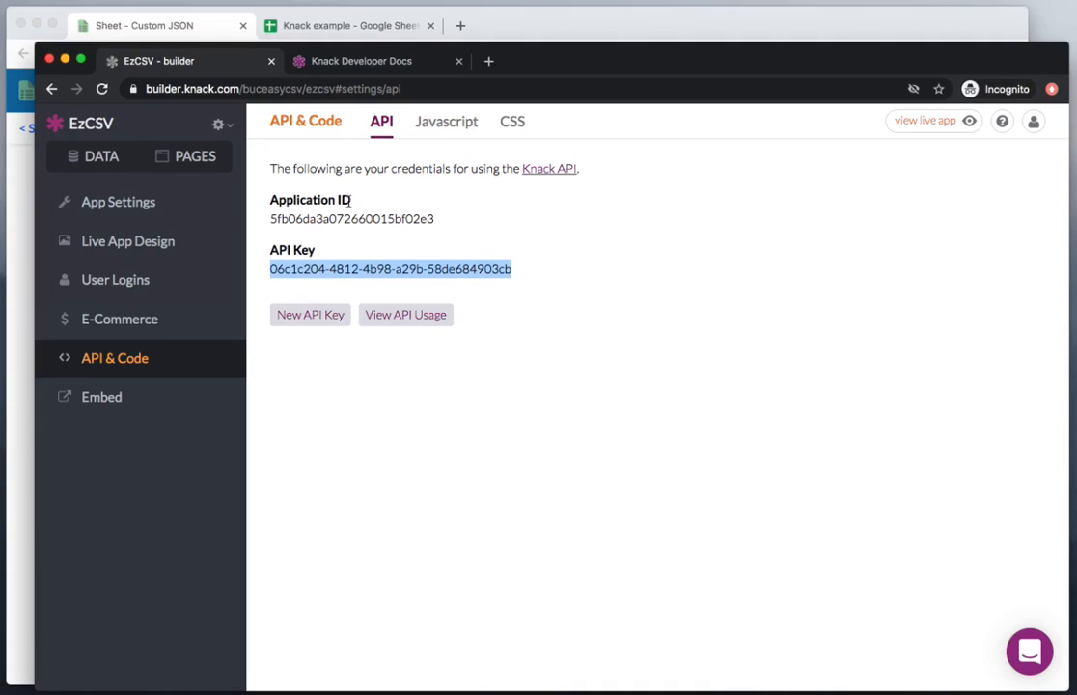
left_click(100, 155)
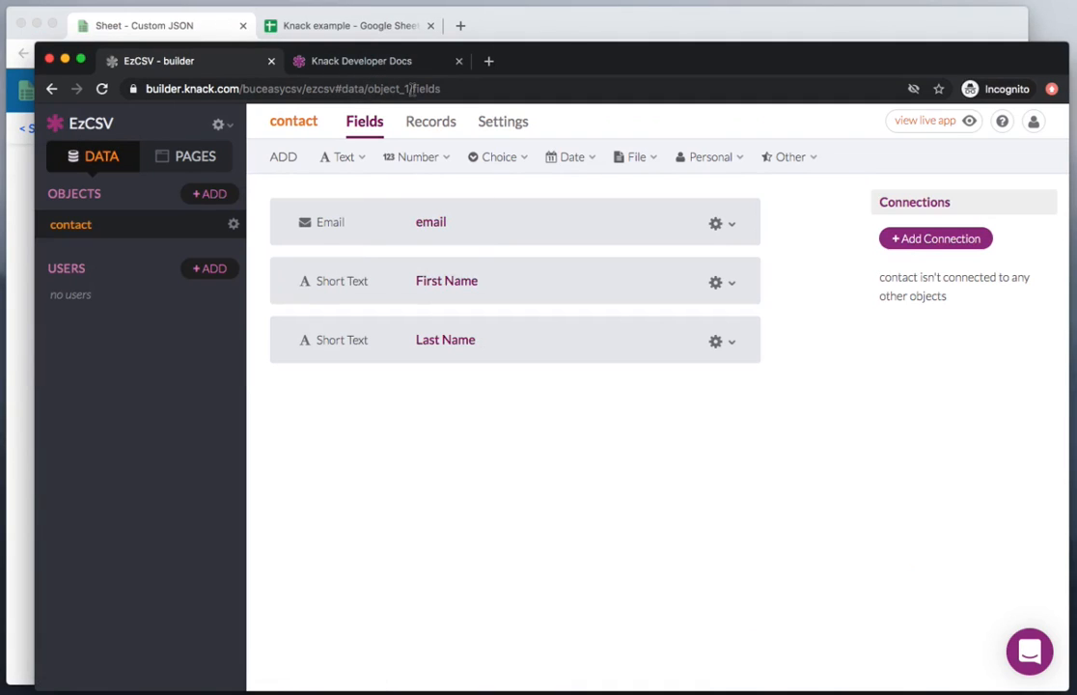
left_click(448, 283)
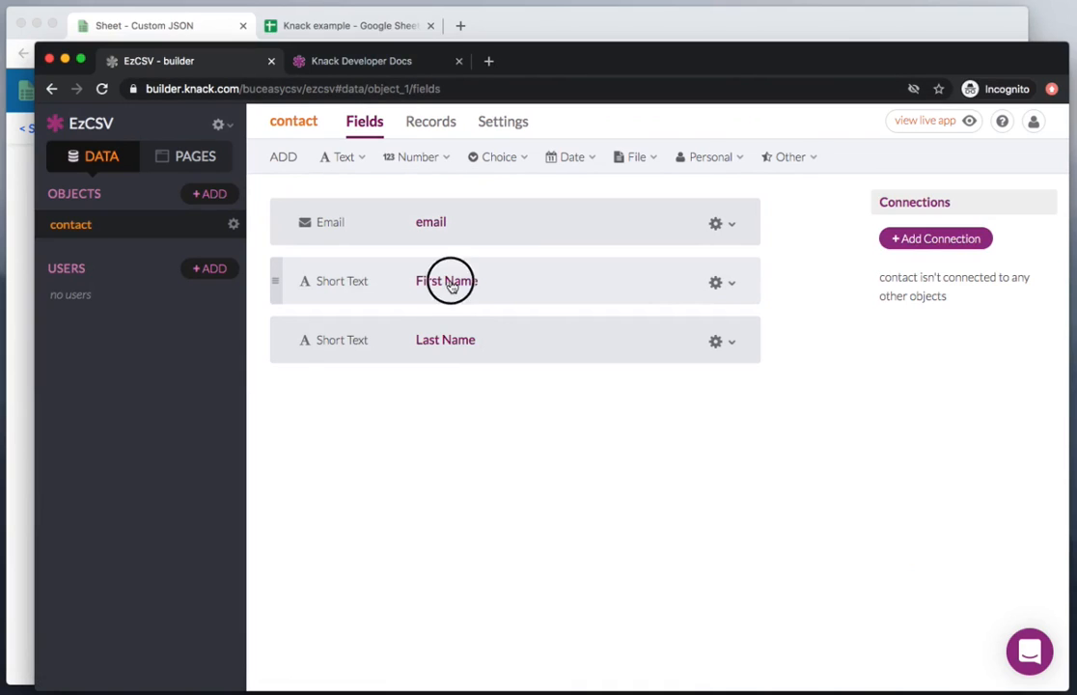
double_click(468, 89)
key("super+c")
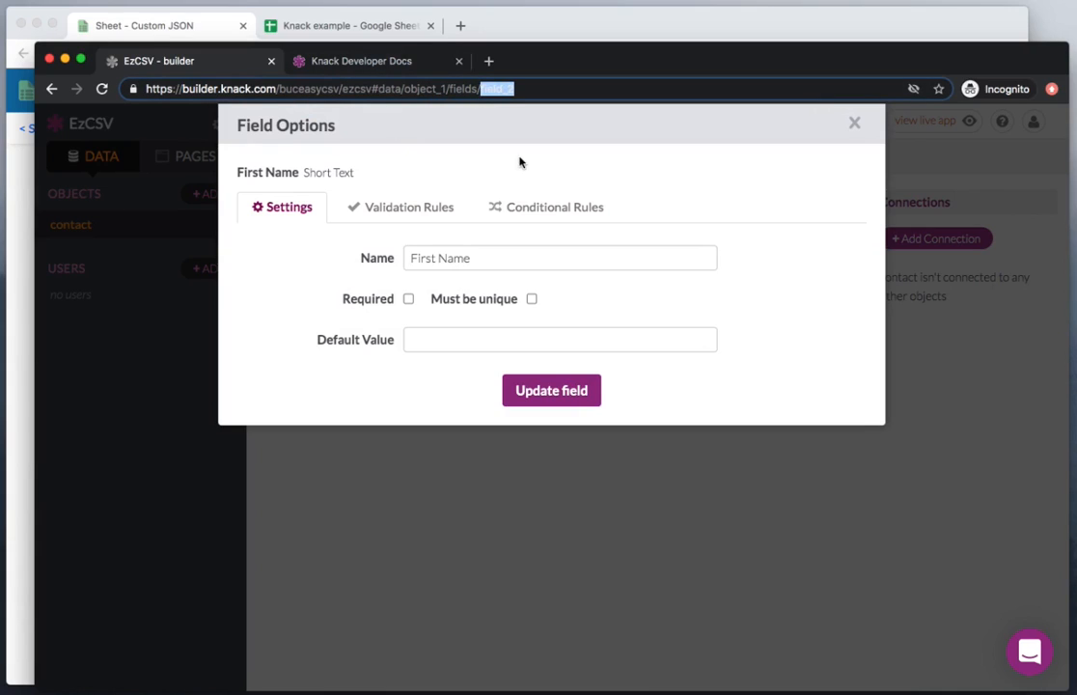
left_click(29, 202)
double_click(133, 363)
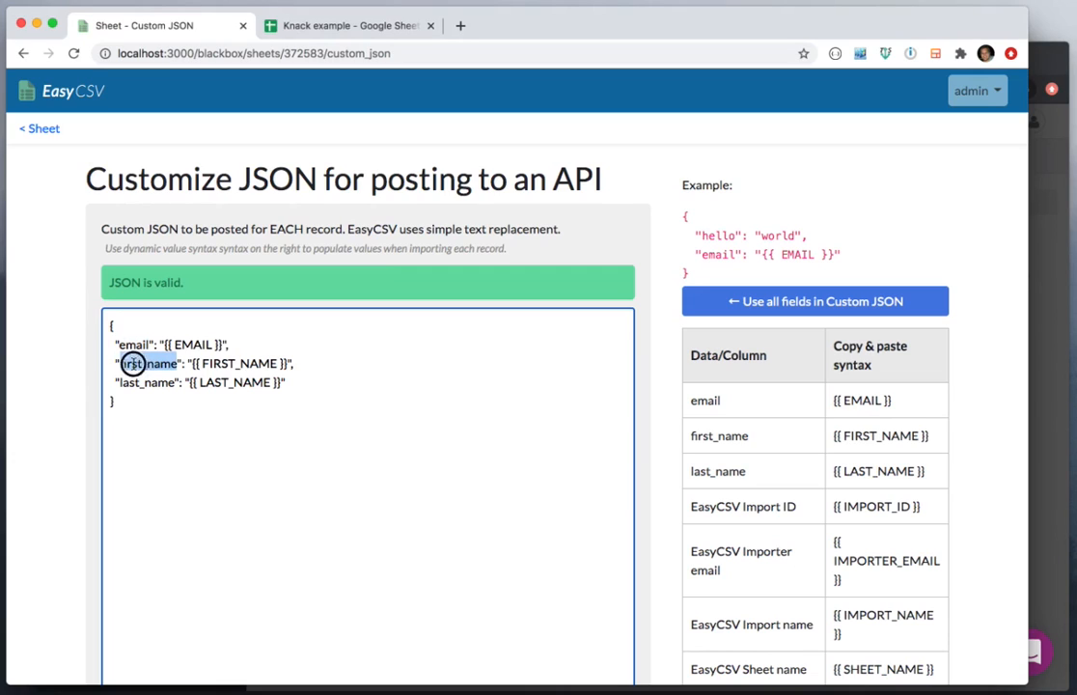
key("super+v")
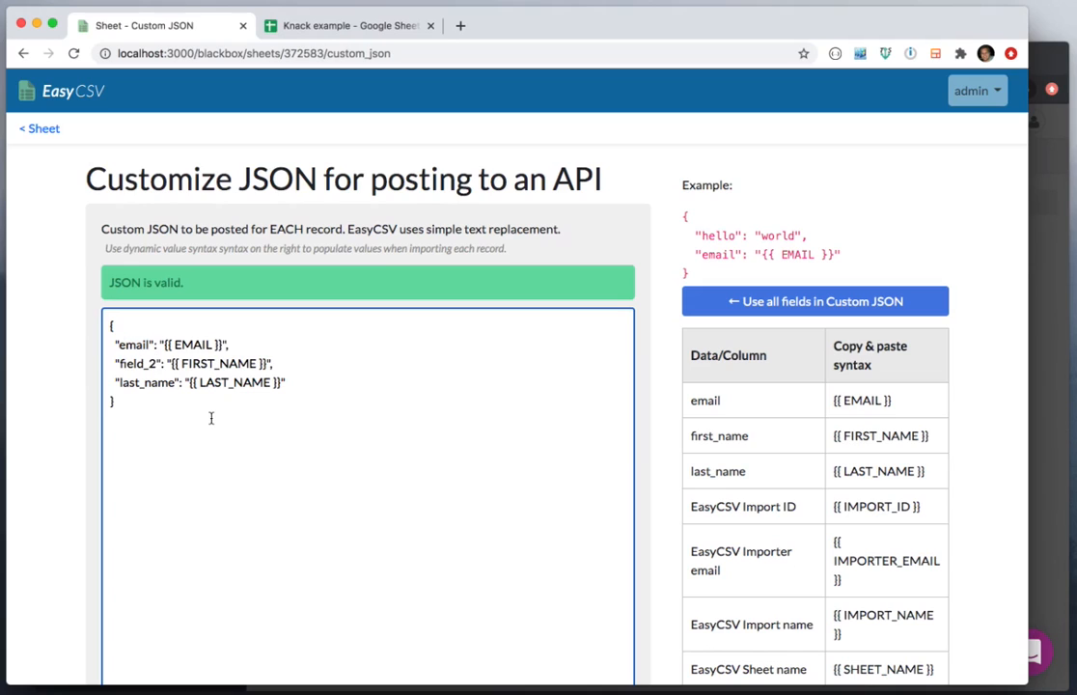
triple_click(208, 363)
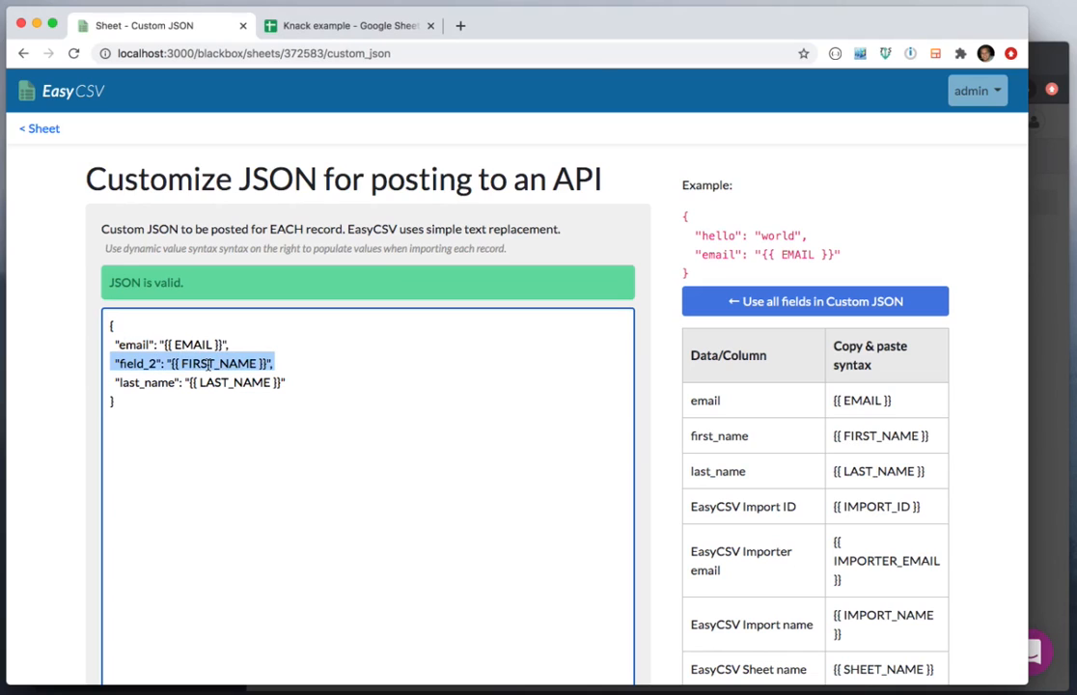
Copy the Last Name field's key from its Knack URL and replace the last_name key in the EasyCSV custom JSON with field_3.
left_click(209, 362)
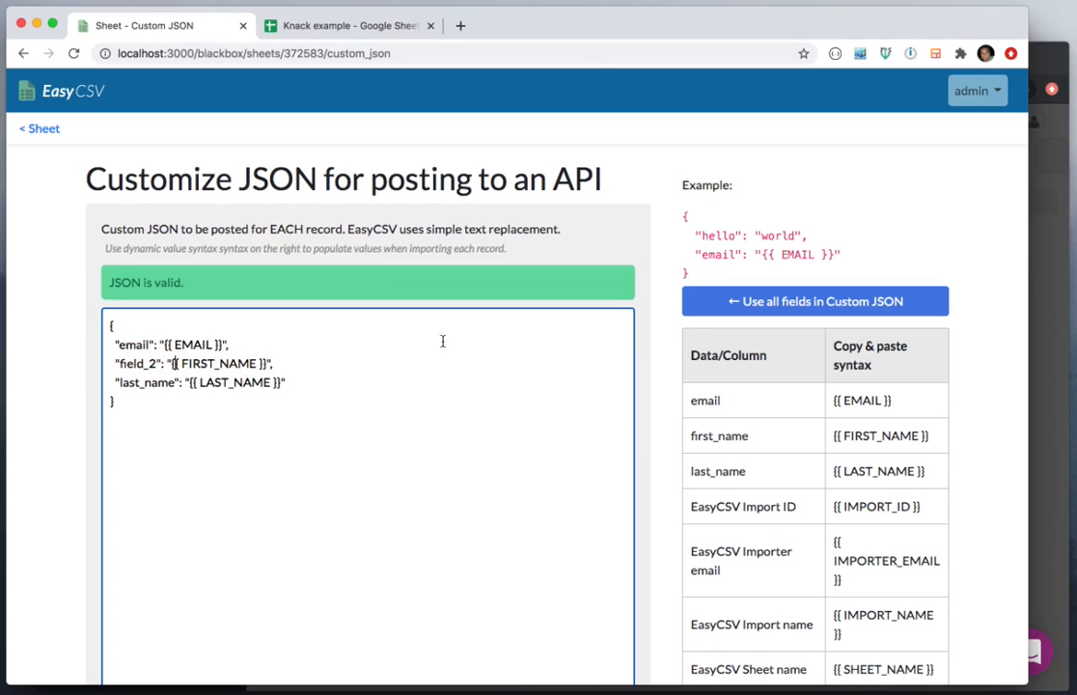
left_click(1040, 279)
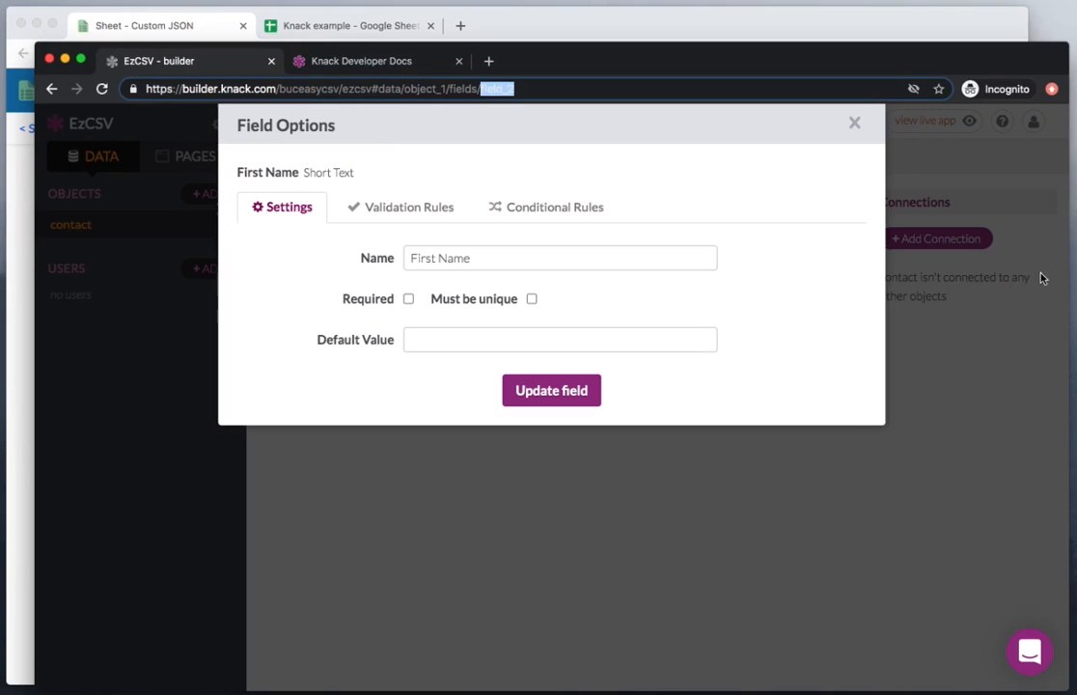
left_click(858, 121)
left_click(419, 343)
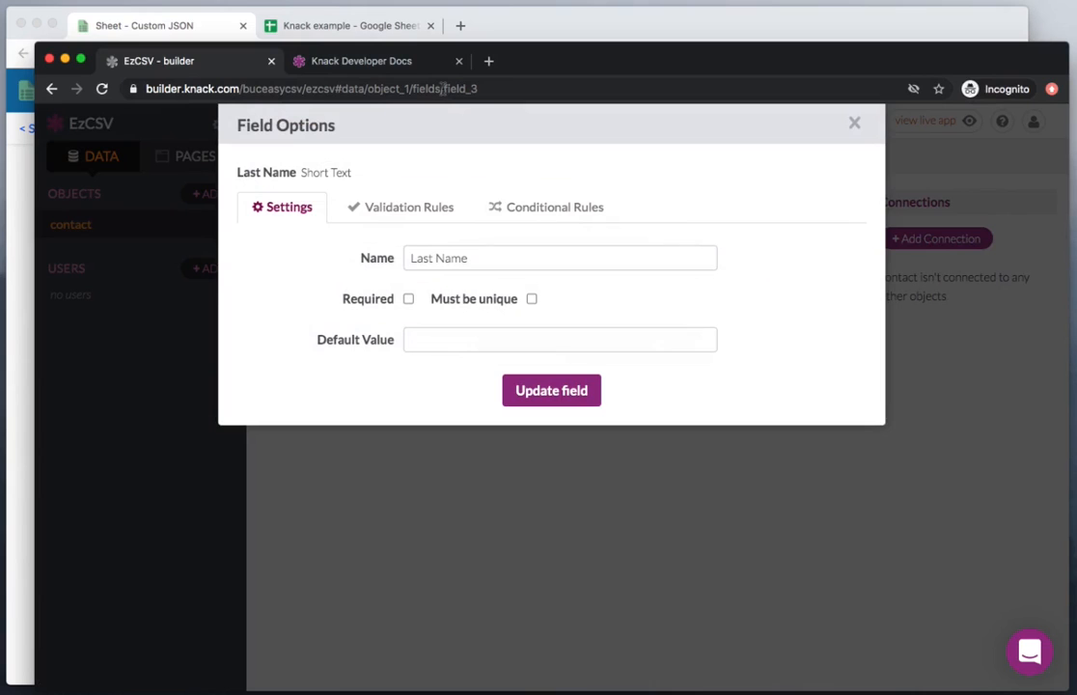
left_click_drag(443, 88, 492, 91)
key("super+c")
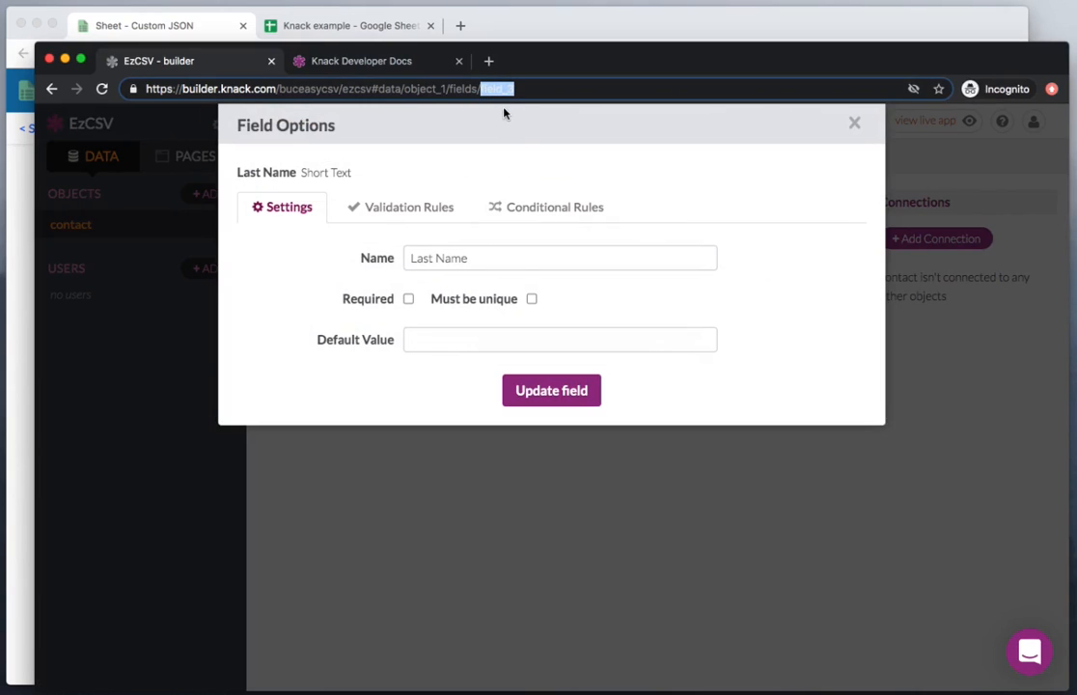
left_click(11, 199)
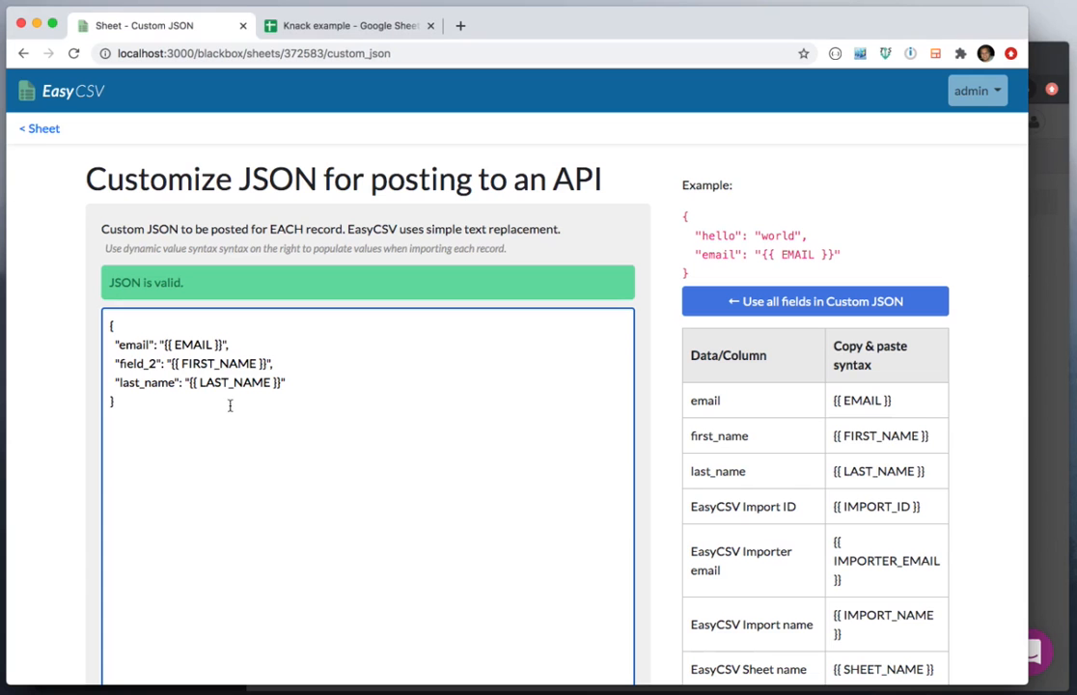
double_click(137, 381)
key("super+v")
Copy the email field's key from its Knack URL and replace the email key in the EasyCSV custom JSON with field_1.
key("super+grave")
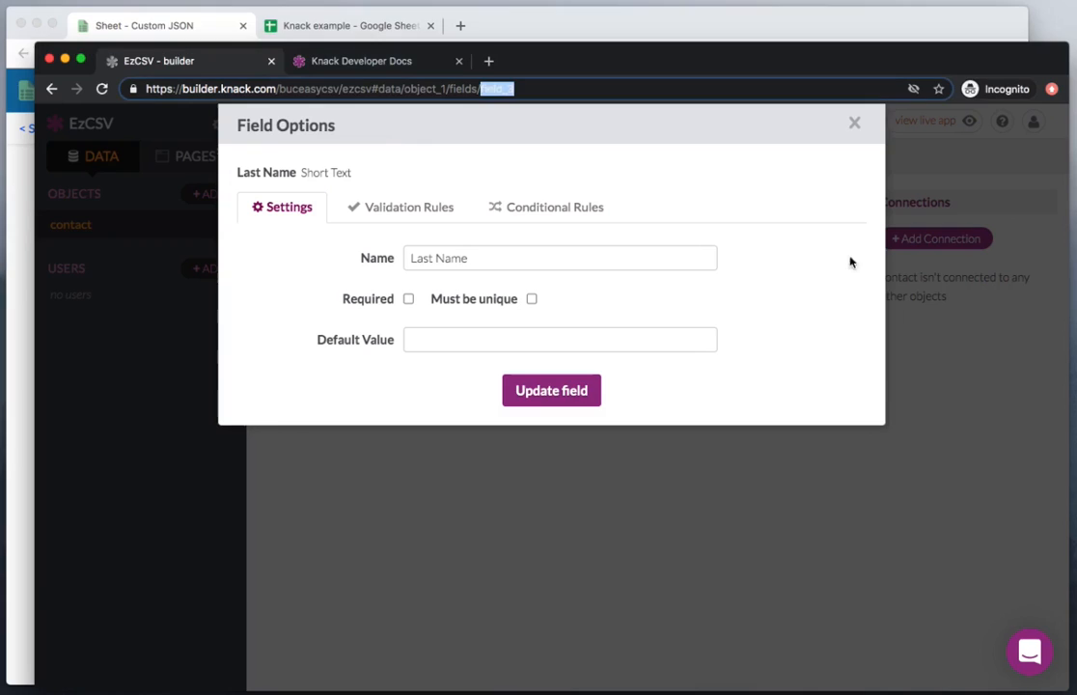
left_click(854, 122)
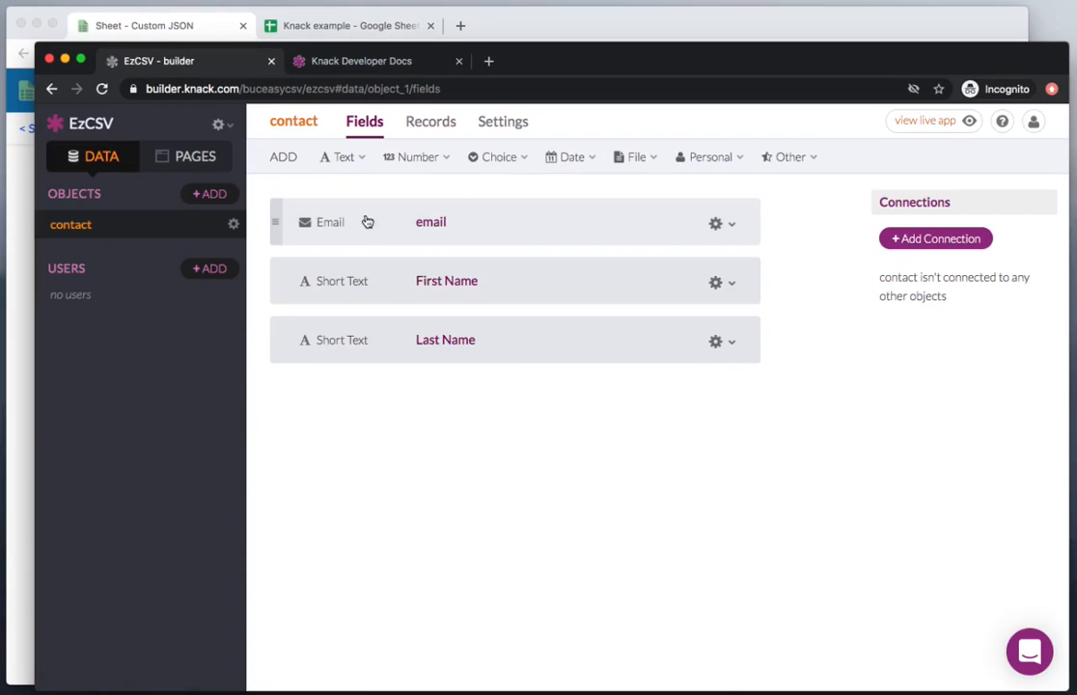
left_click(476, 234)
double_click(462, 88)
key("super+c")
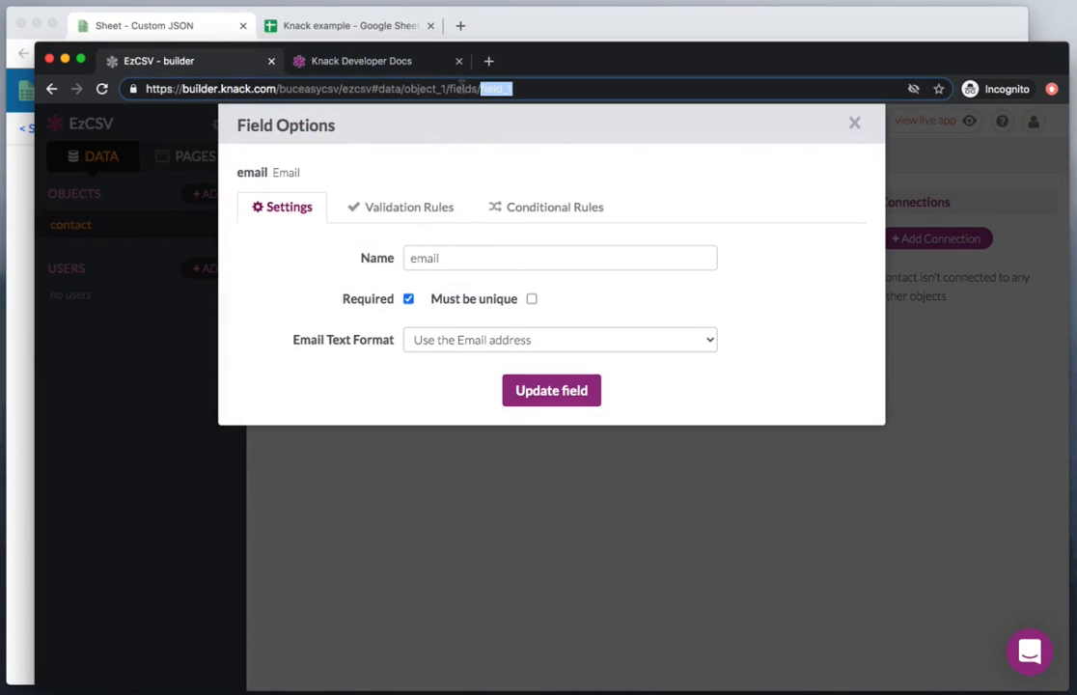
left_click(24, 264)
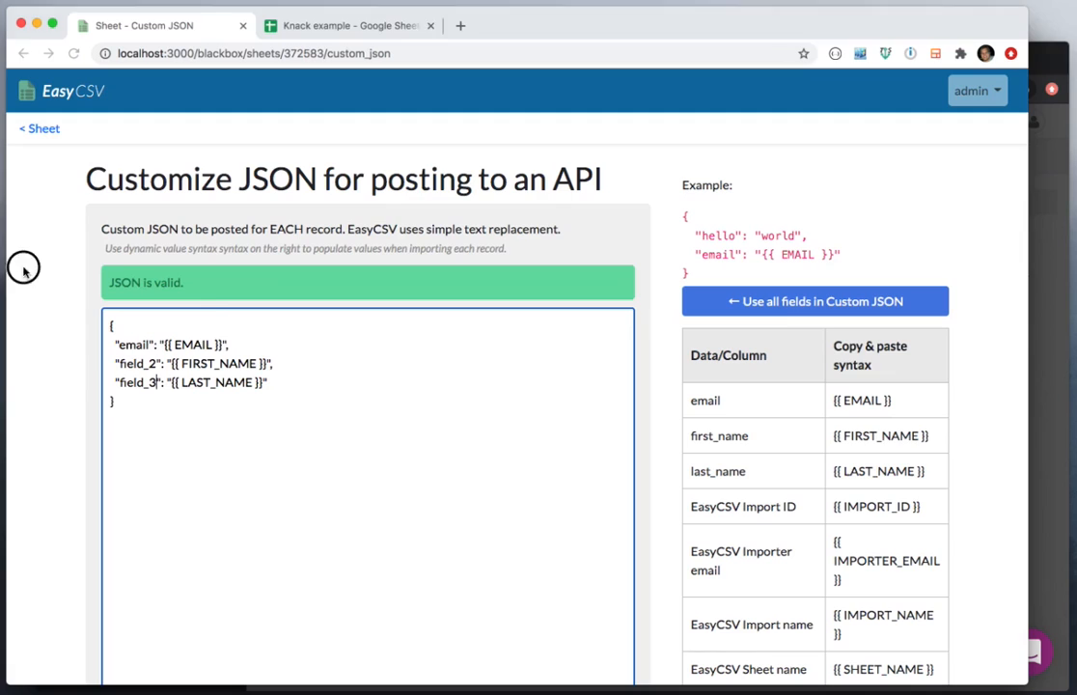
double_click(145, 343)
key("super+v")
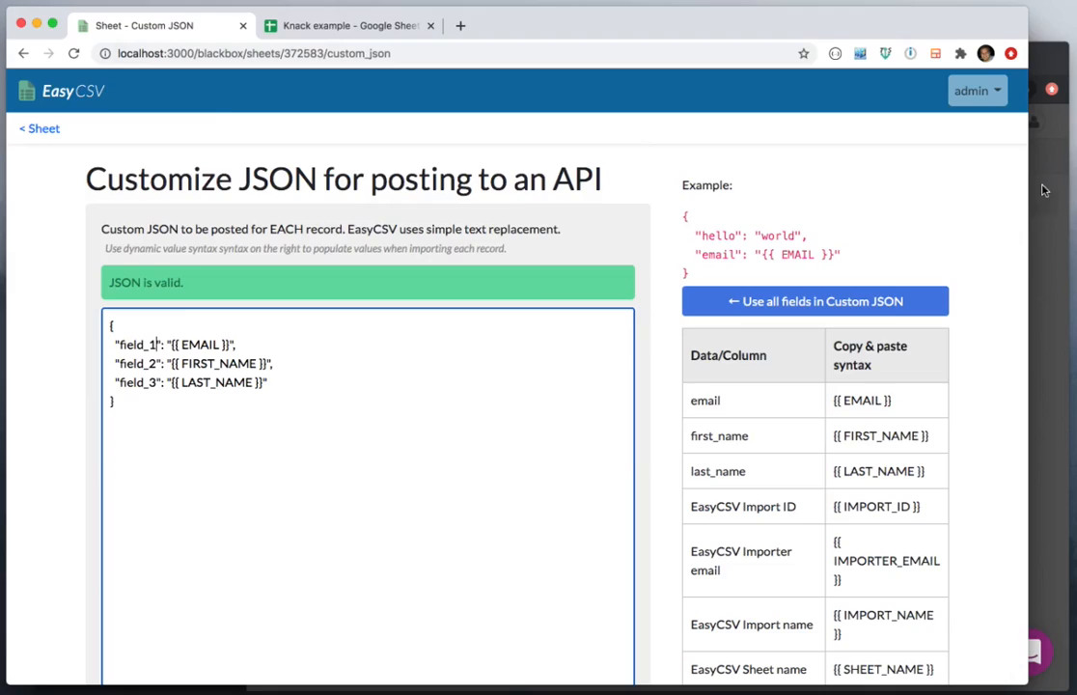
Look up the Short Text value format in the Knack Developer Docs and compare it with the {{ LAST_NAME }} value in the custom JSON.
left_click(1041, 208)
left_click(856, 126)
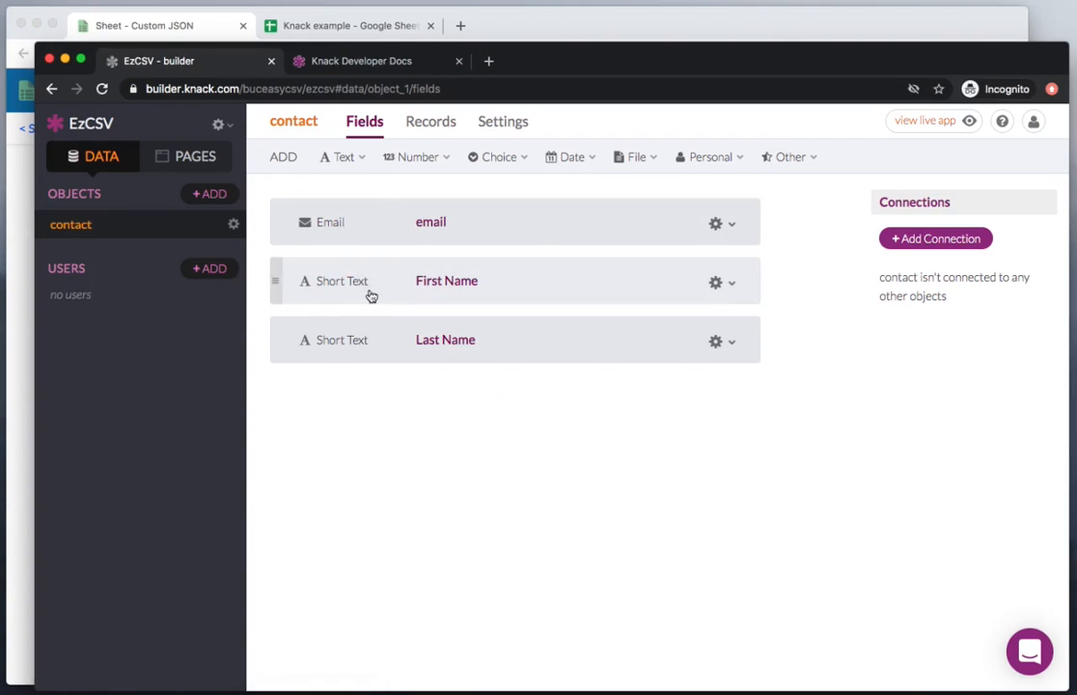
left_click(352, 61)
scroll(372, 304, "up", 10)
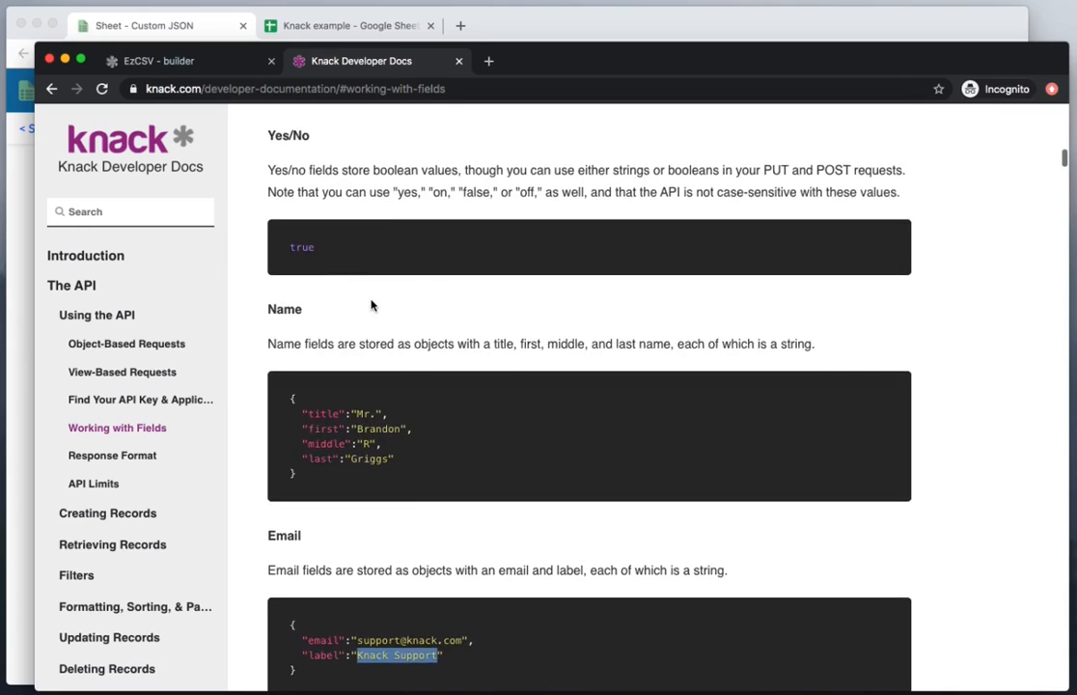
scroll(371, 304, "down", 3)
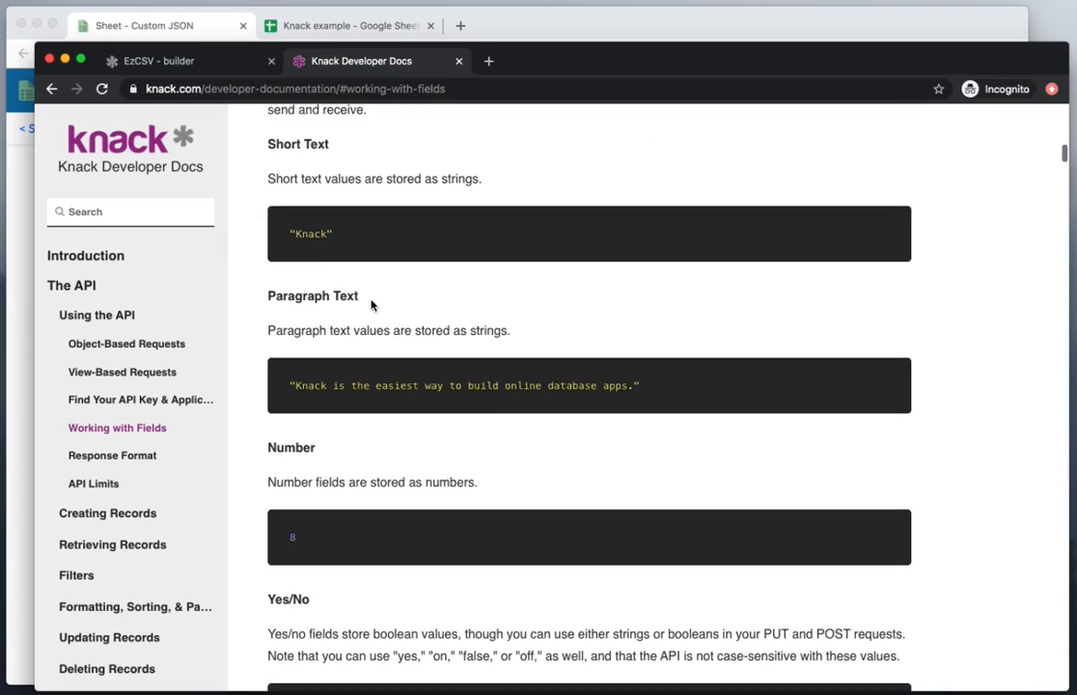
left_click_drag(338, 230, 294, 230)
left_click(19, 204)
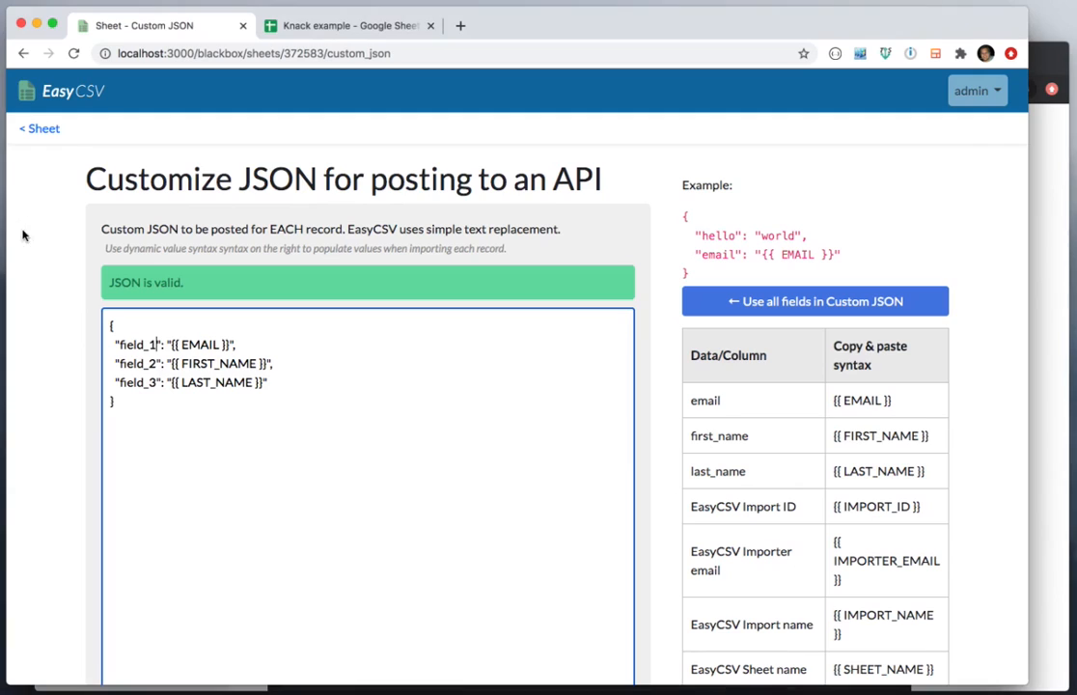
left_click_drag(264, 382, 170, 383)
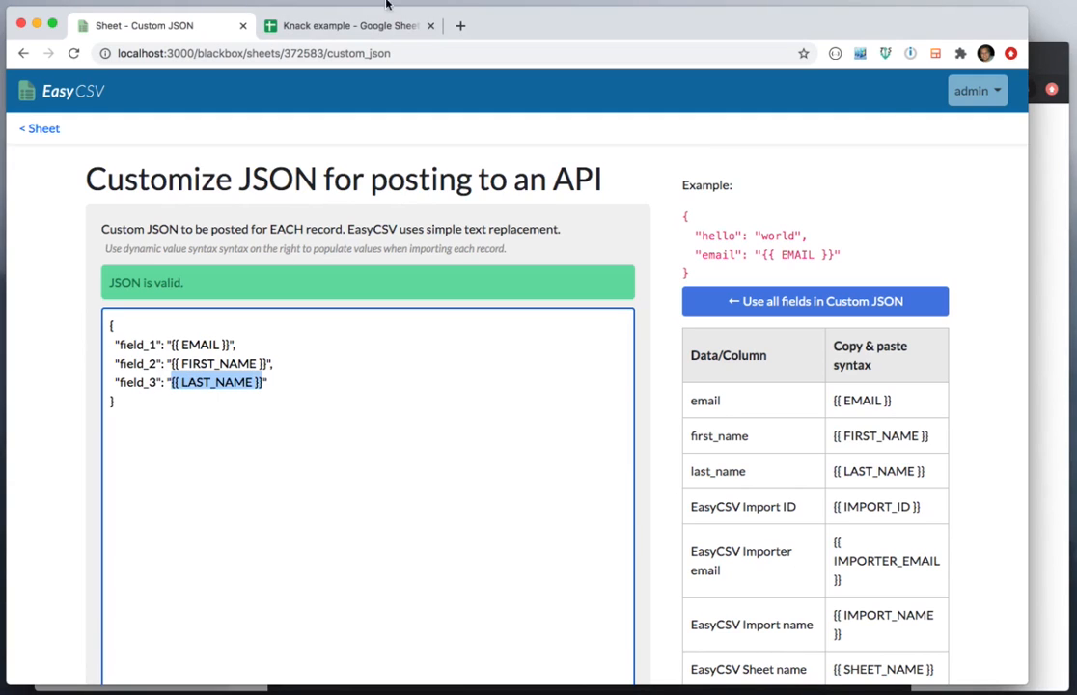
left_click(1050, 231)
left_click_drag(342, 232, 281, 234)
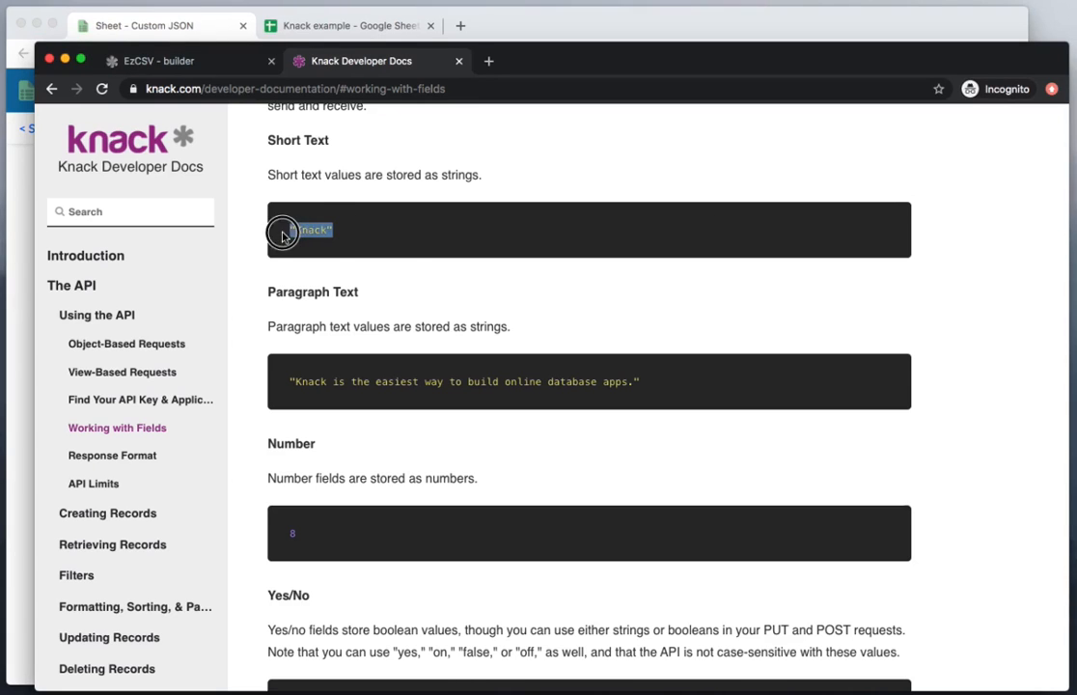
Examine the Email field's object format and its email and label keys in the Knack Developer Docs.
scroll(372, 310, "down", 5)
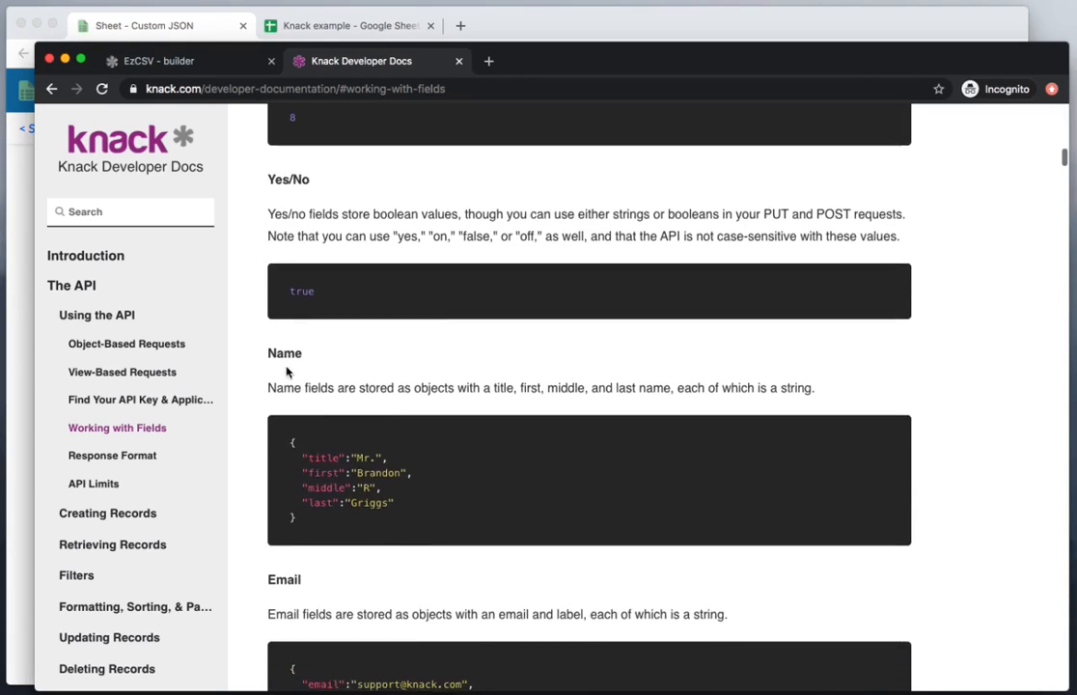
scroll(289, 369, "down", 6)
scroll(297, 365, "up", 2)
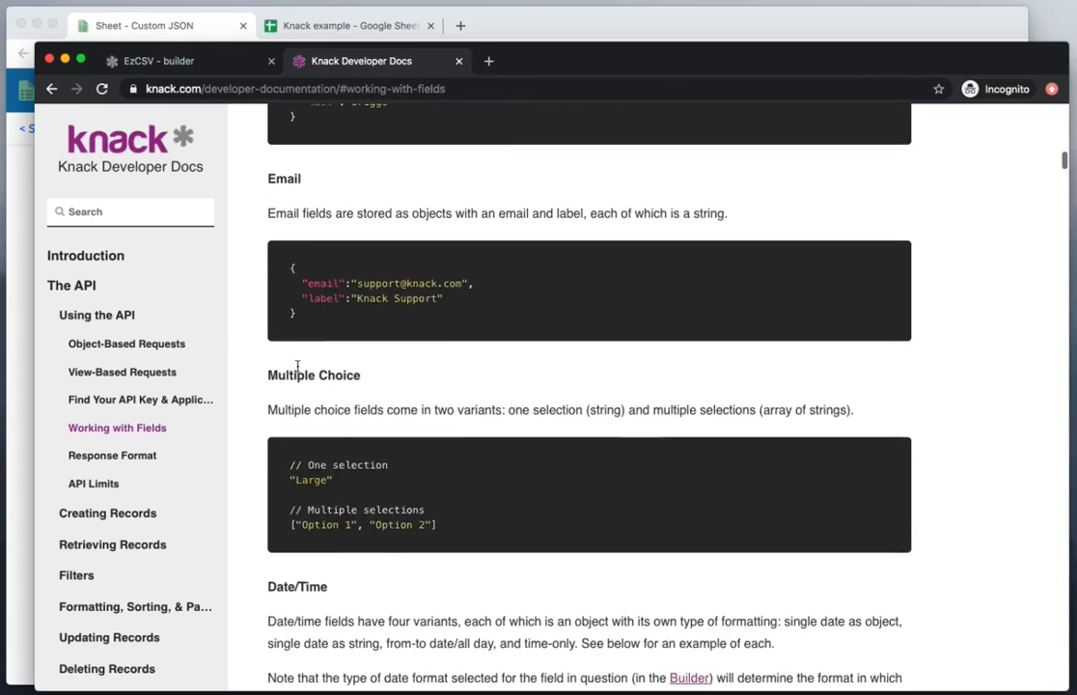
scroll(297, 365, "up", 1)
left_click_drag(255, 311, 353, 410)
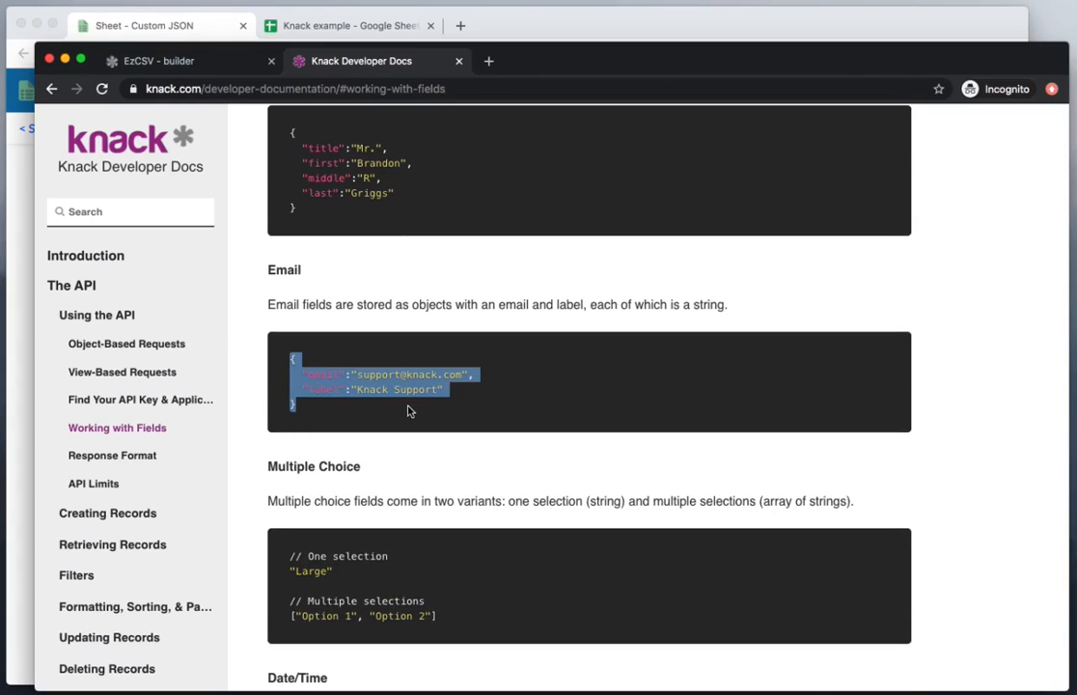
left_click(320, 380)
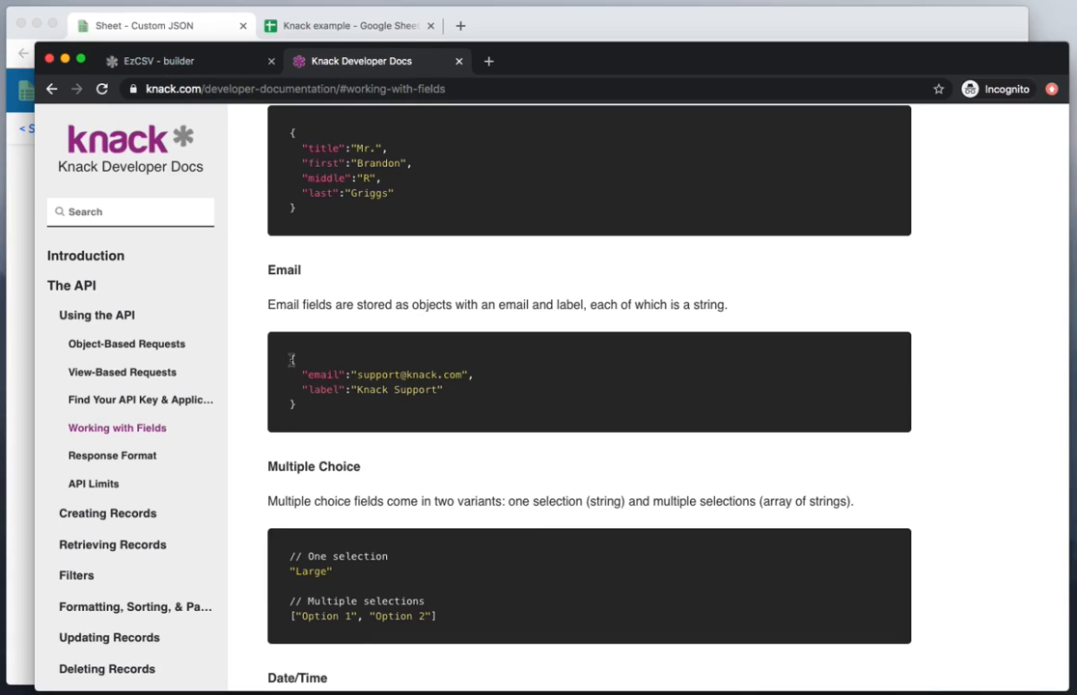
double_click(324, 374)
double_click(323, 389)
Copy the sample Email object from the Knack docs, paste it over field_1's value in the EasyCSV custom JSON, and indent its lines.
left_click_drag(321, 418, 287, 364)
key("ctrl+c")
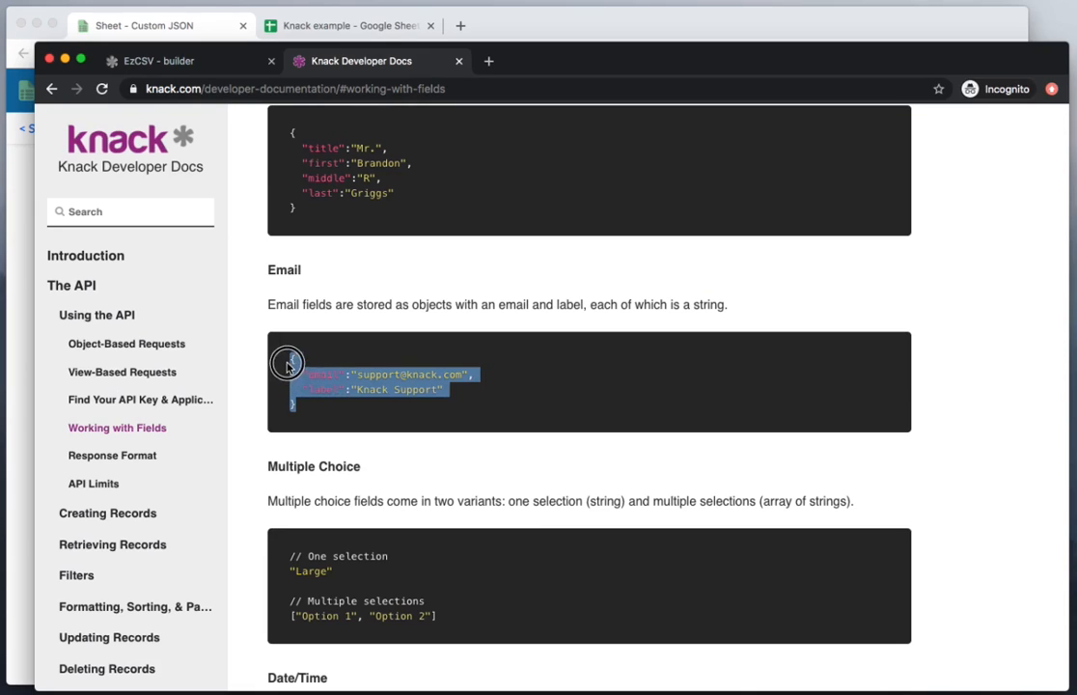
left_click(27, 349)
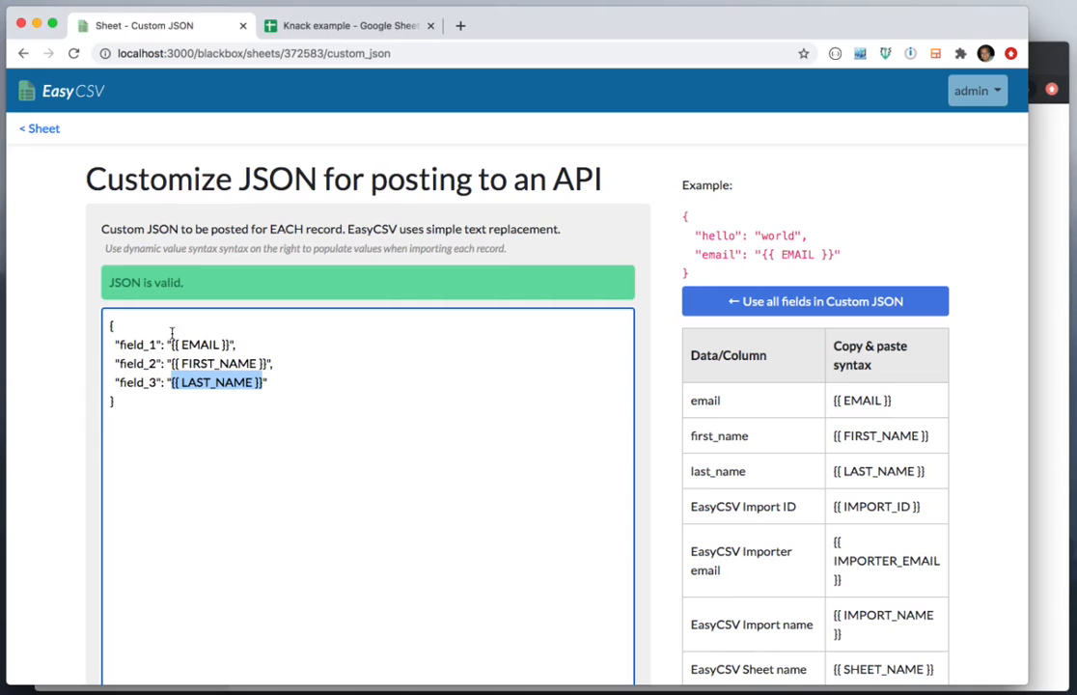
left_click(231, 344)
left_click_drag(231, 344, 167, 344)
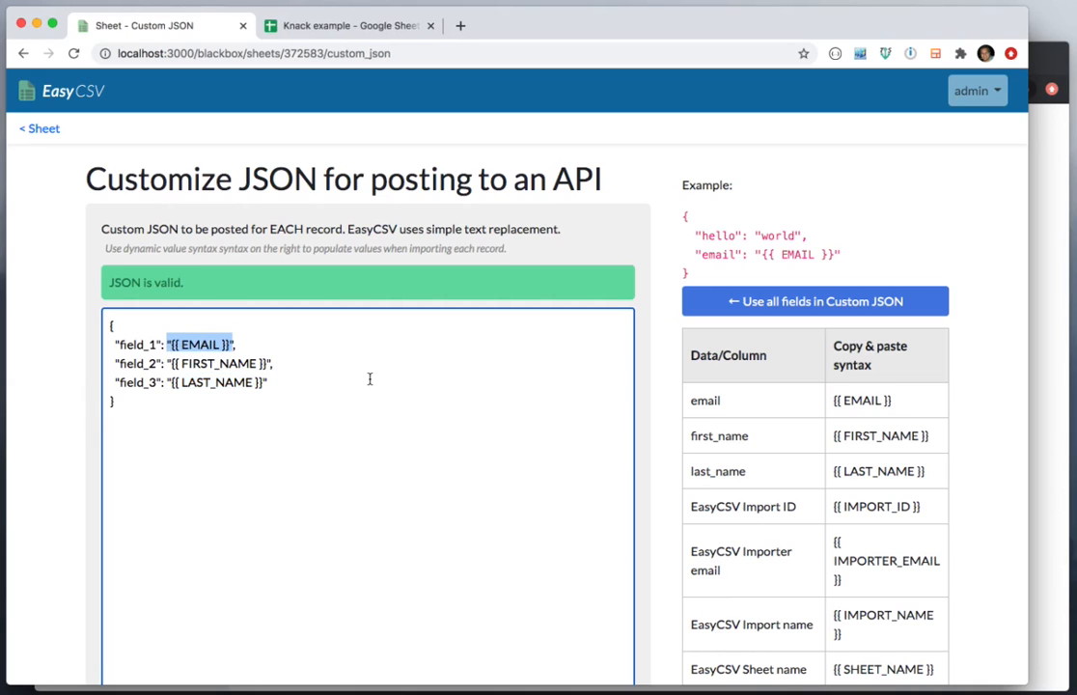
key("ctrl+v")
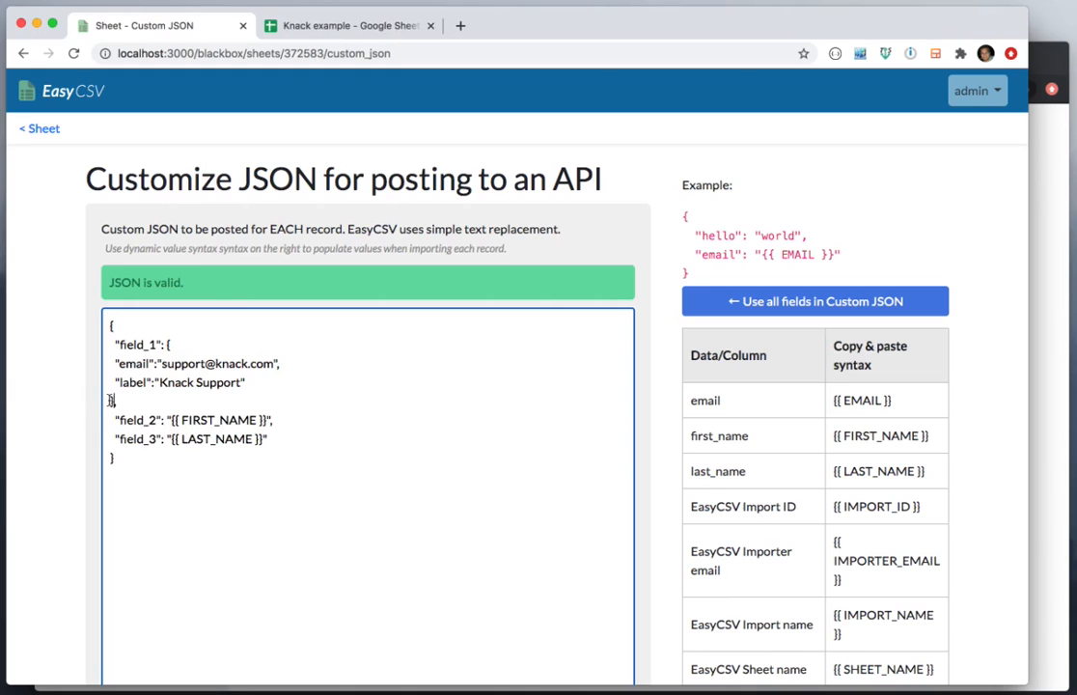
left_click(114, 382)
left_click(116, 362)
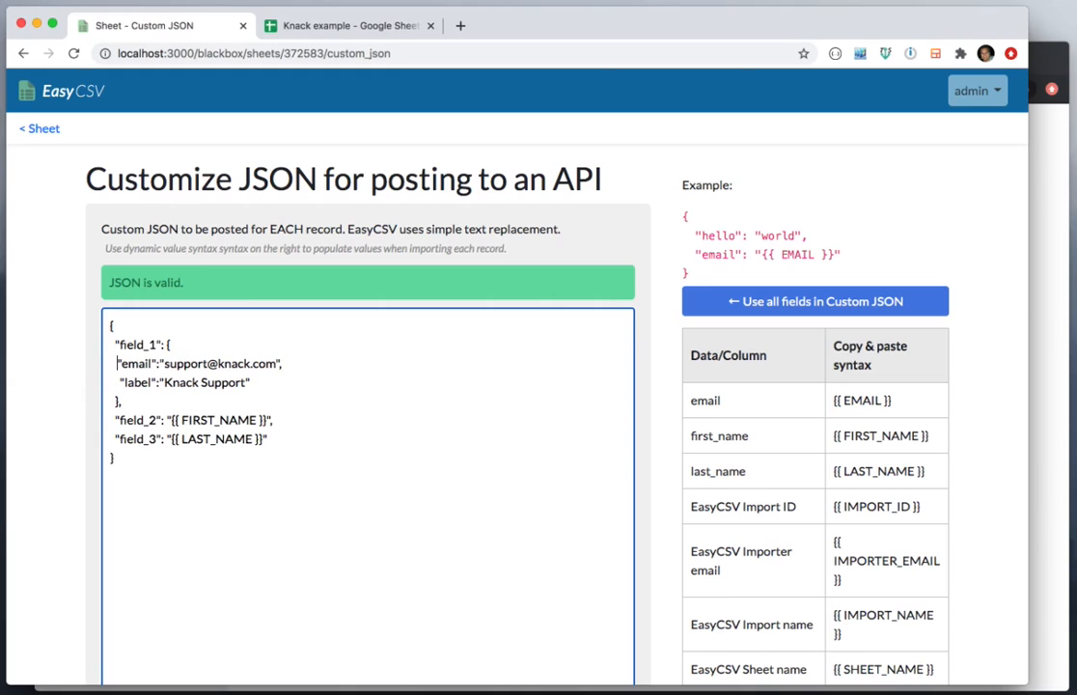
Replace the sample address in field_1's email key with the {{ EMAIL }} placeholder copied from the syntax table.
left_click_drag(893, 399, 828, 399)
key("ctrl+c")
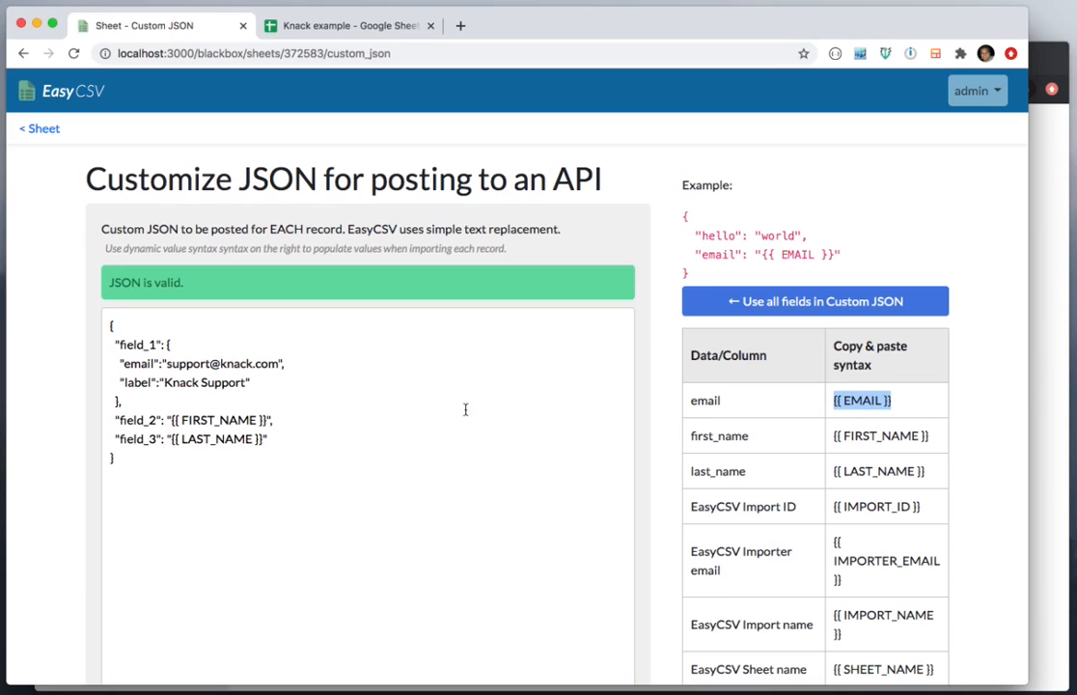
double_click(179, 364)
left_click_drag(165, 363, 280, 362)
key("ctrl+v")
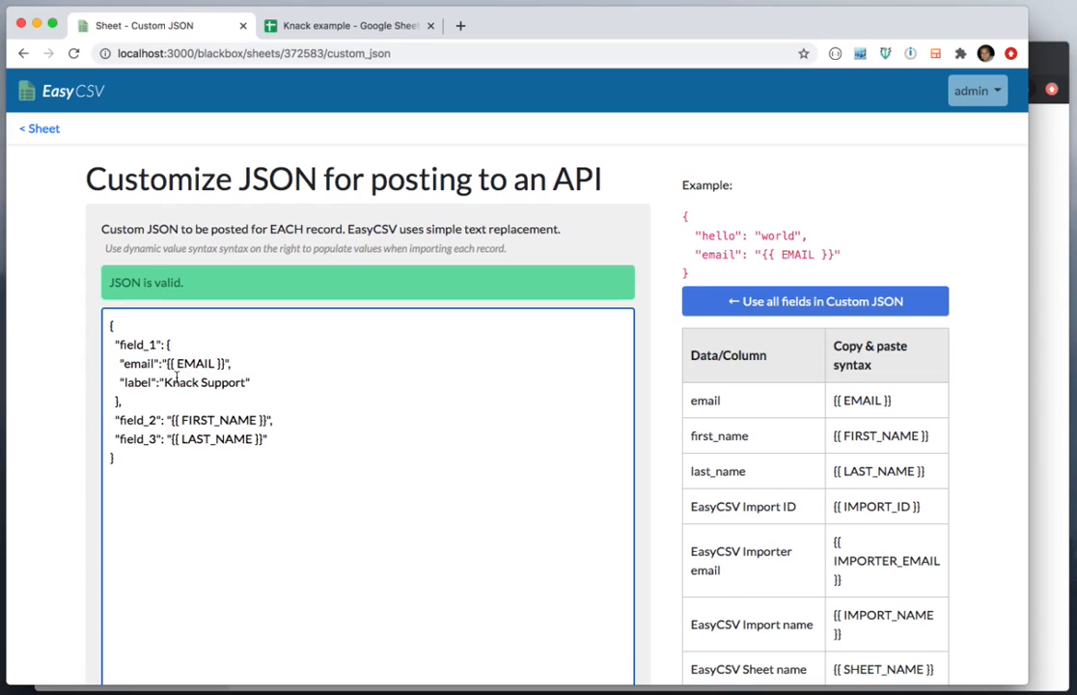
Replace the Knack Support label in field_1 with {{ FIRST_NAME }} {{ LAST_NAME }}, copying the placeholders from field_2 and field_3.
left_click_drag(165, 383, 248, 386)
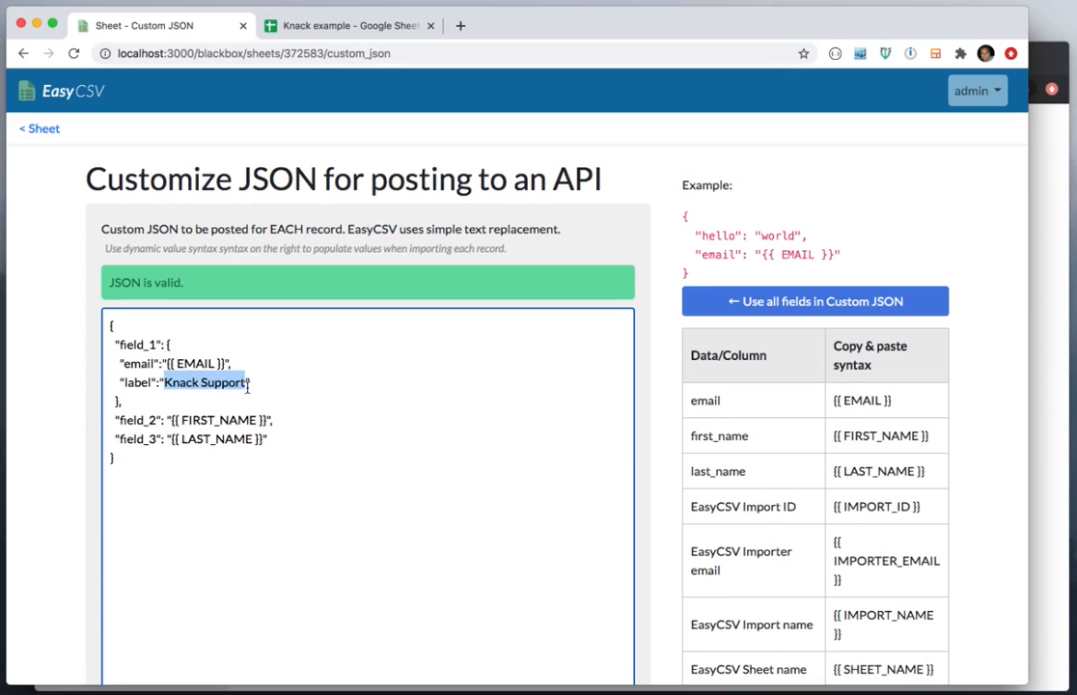
key("BackSpace")
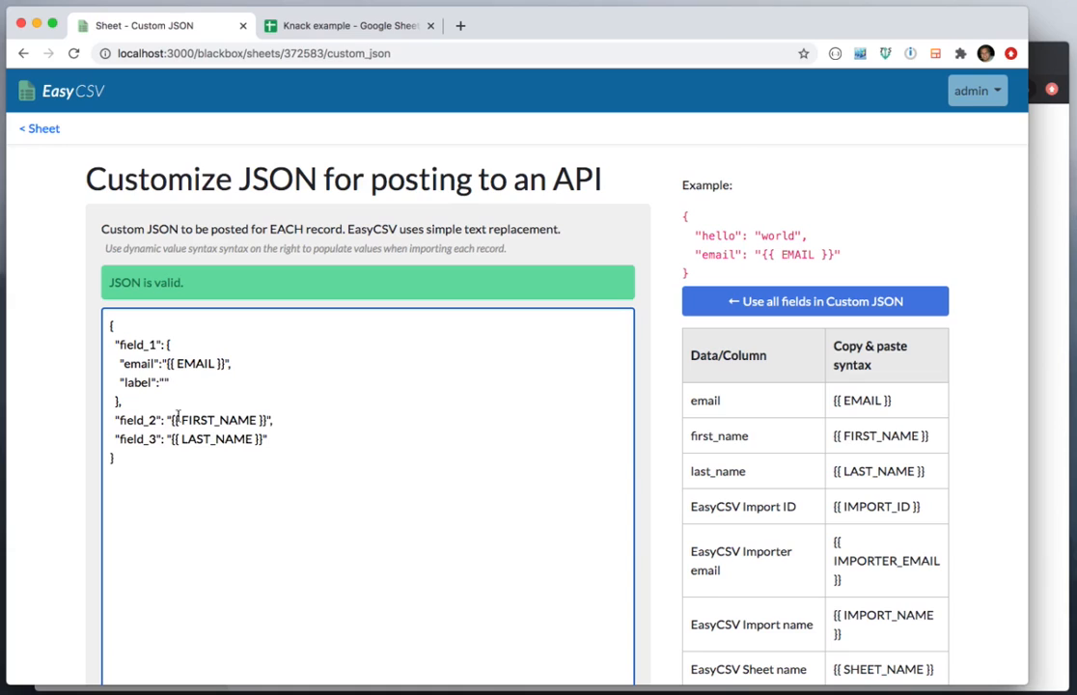
left_click_drag(170, 420, 266, 418)
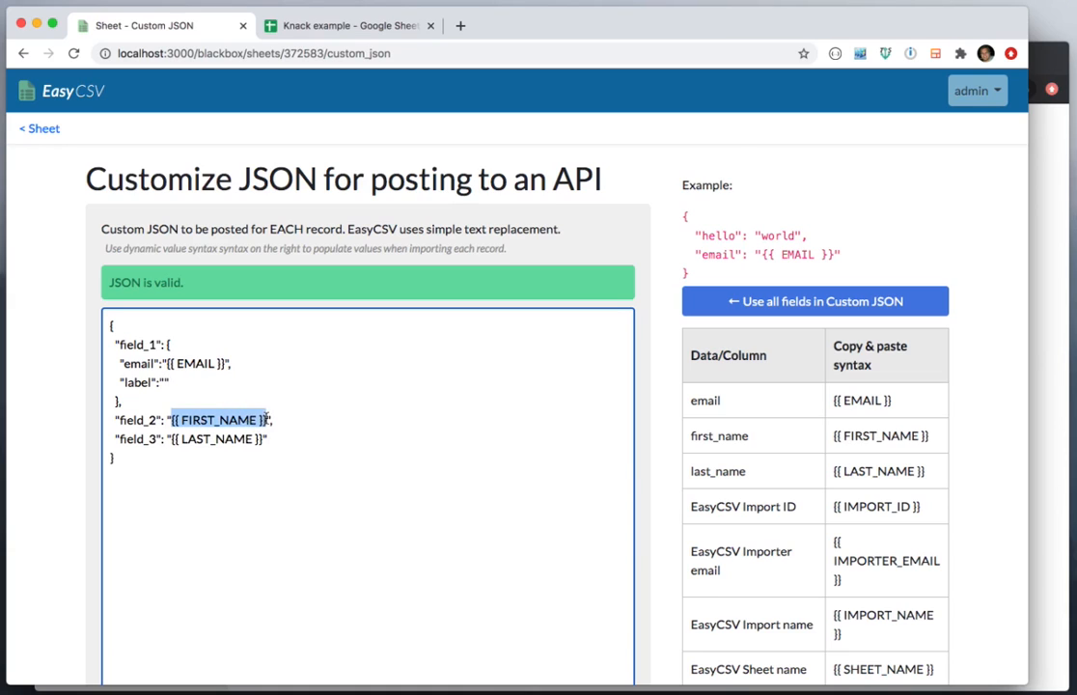
key("ctrl+c")
left_click(165, 383)
key("ctrl+v")
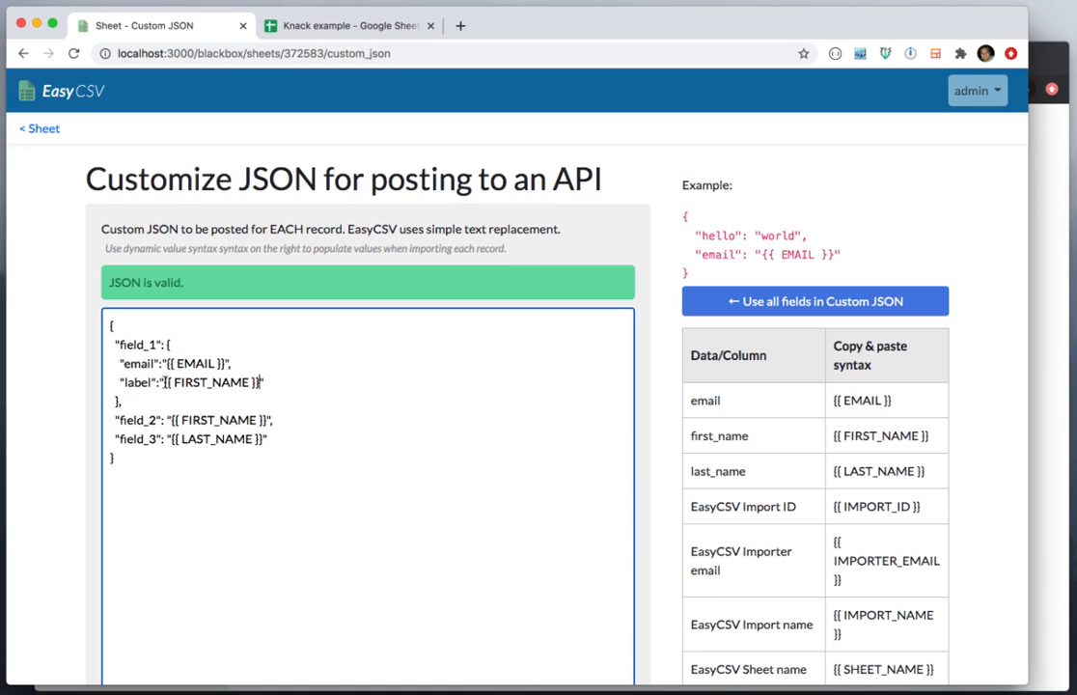
left_click_drag(170, 438, 263, 441)
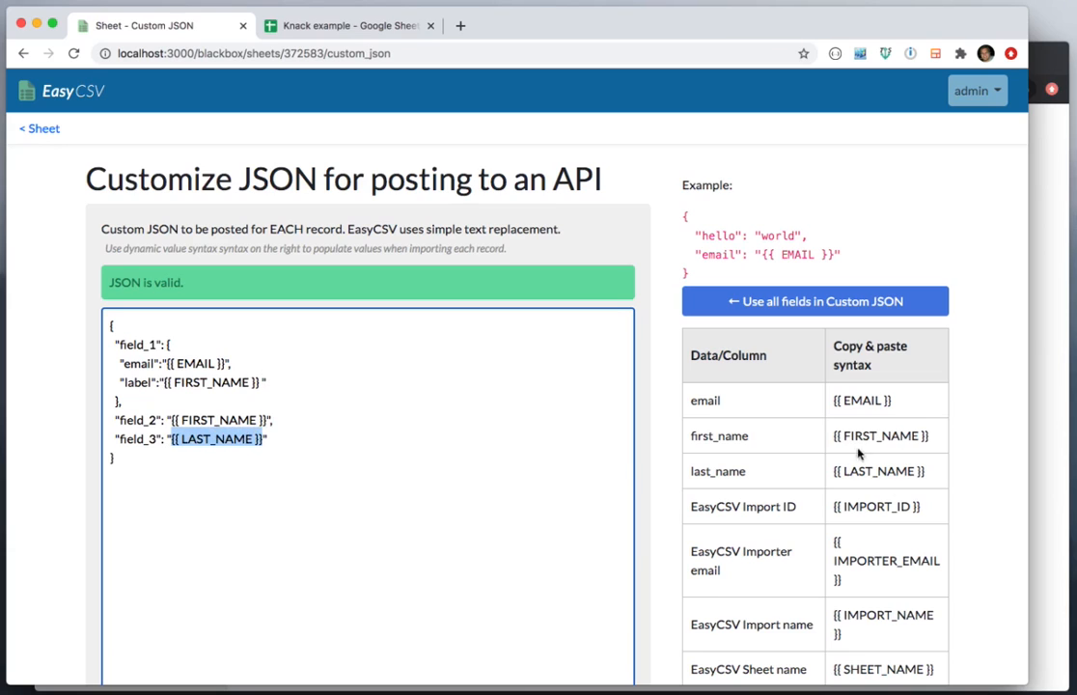
key("ctrl+c")
left_click(259, 378)
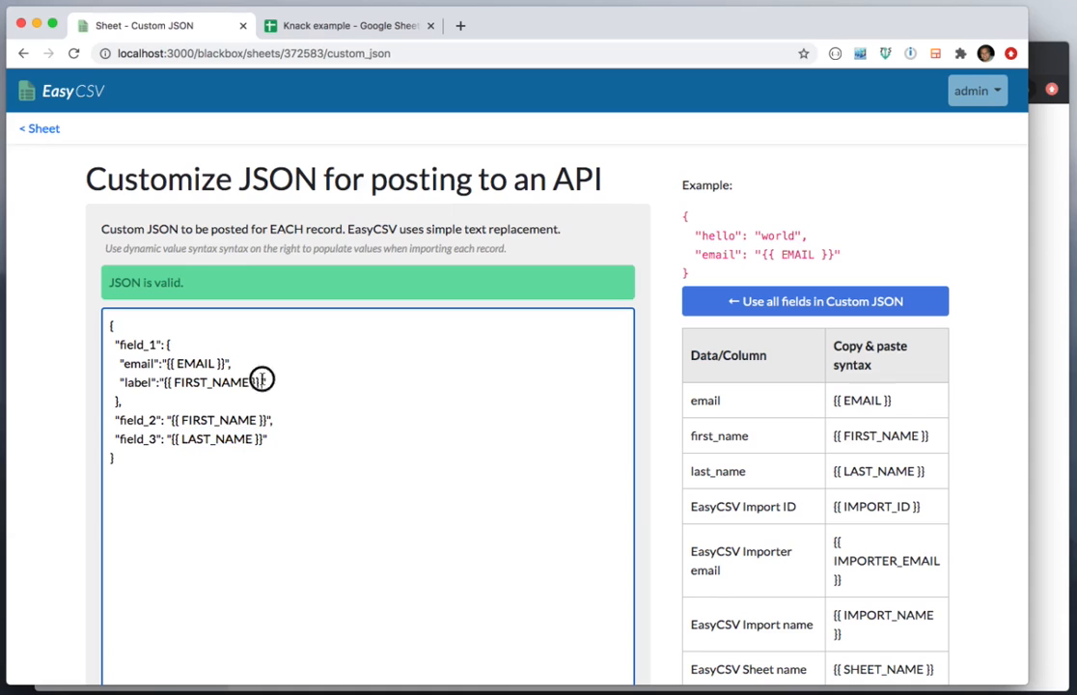
key("ctrl+v")
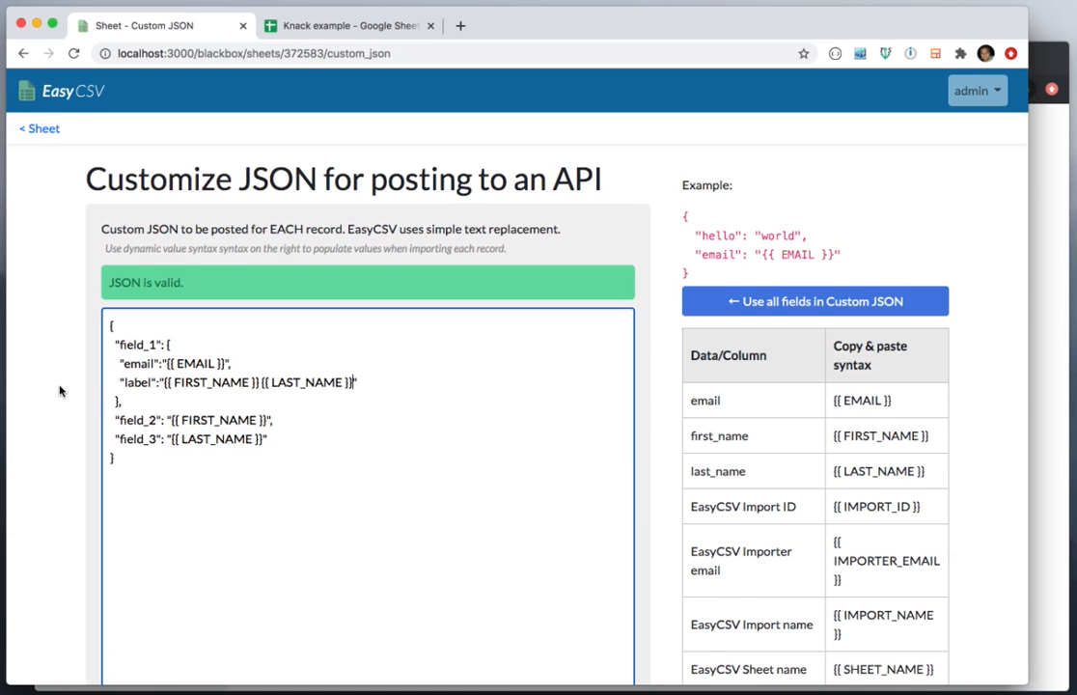
scroll(60, 390, "down", 3)
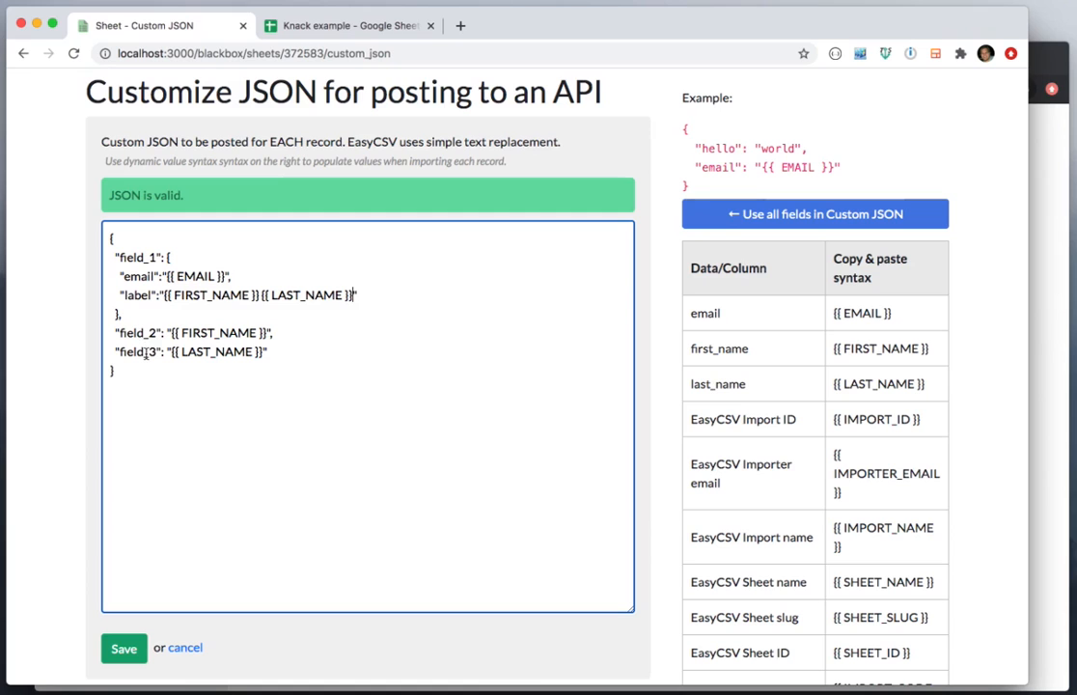
Examine the Date/Time field's object and string format variants in the Knack Developer Docs.
left_click(1071, 224)
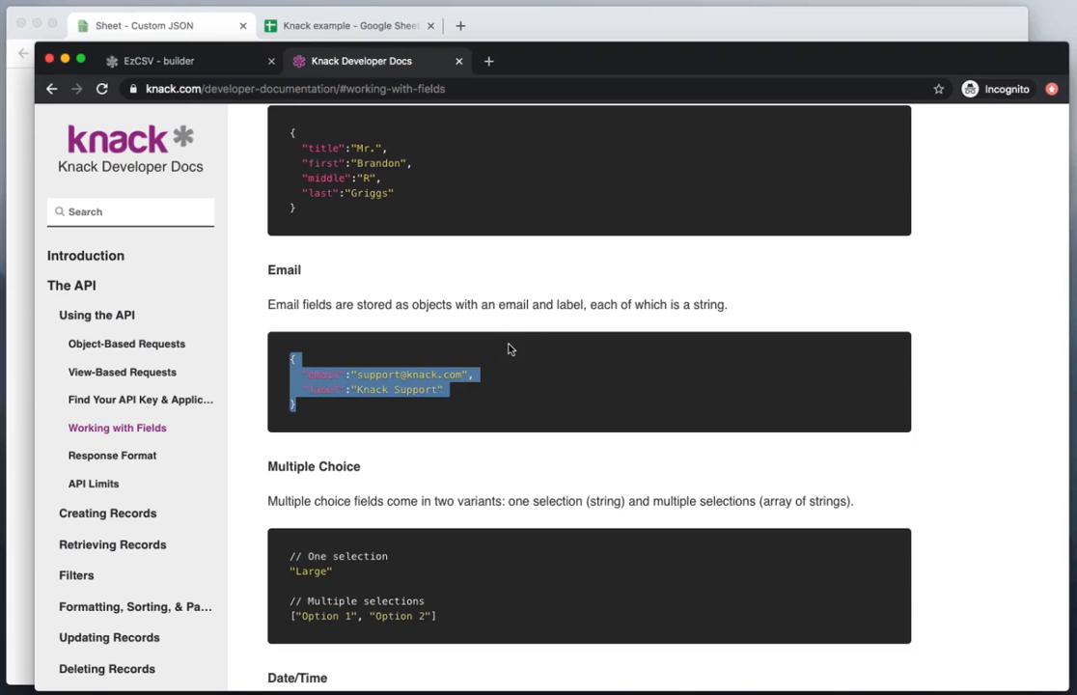
left_click(557, 379)
scroll(556, 382, "down", 5)
scroll(558, 381, "down", 5)
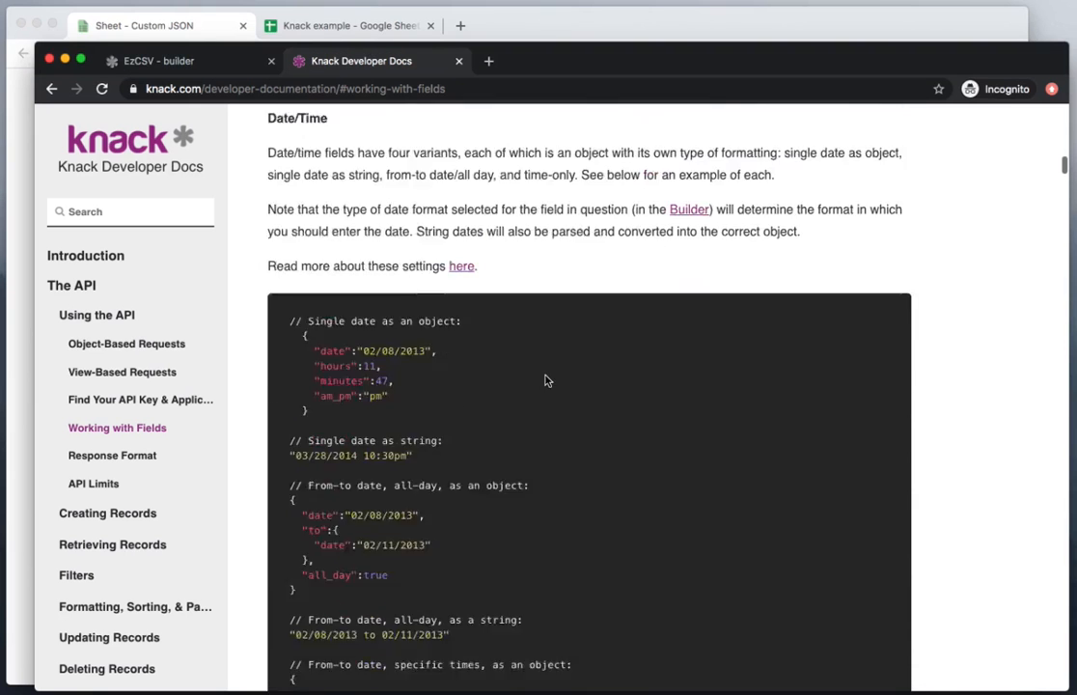
left_click_drag(293, 405, 357, 406)
scroll(377, 490, "down", 1)
left_click_drag(336, 521, 293, 437)
left_click(373, 443)
scroll(373, 444, "down", 3)
scroll(373, 443, "down", 10)
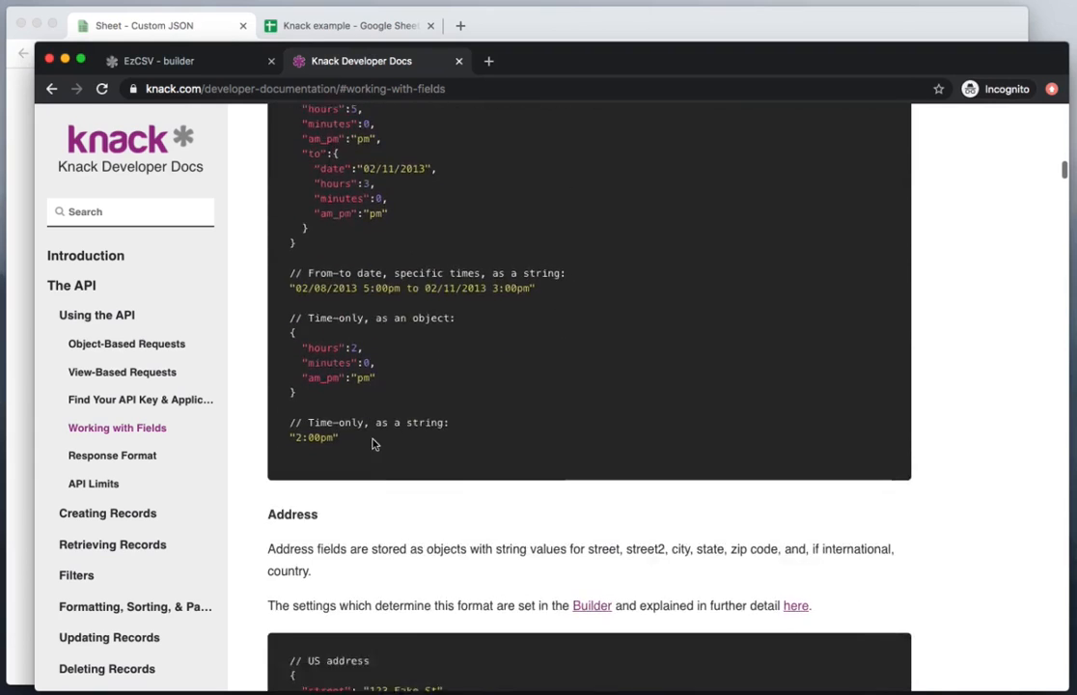
Examine the Address, Link, Rich Text and Currency field formats in the Knack Developer Docs.
left_click_drag(326, 463, 281, 385)
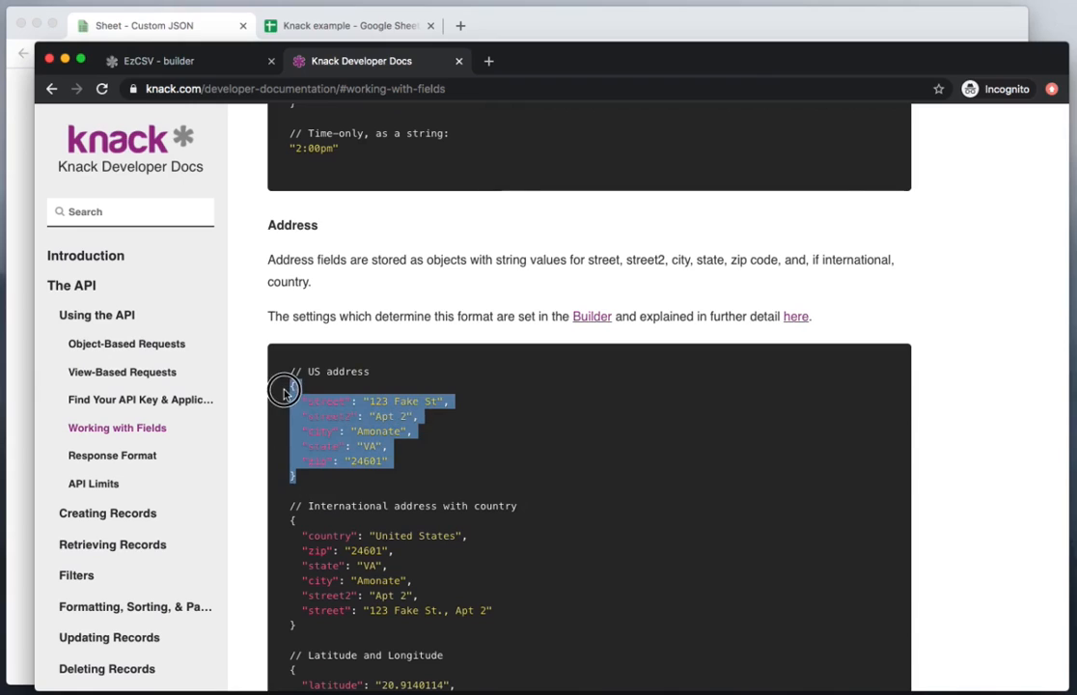
left_click(488, 448)
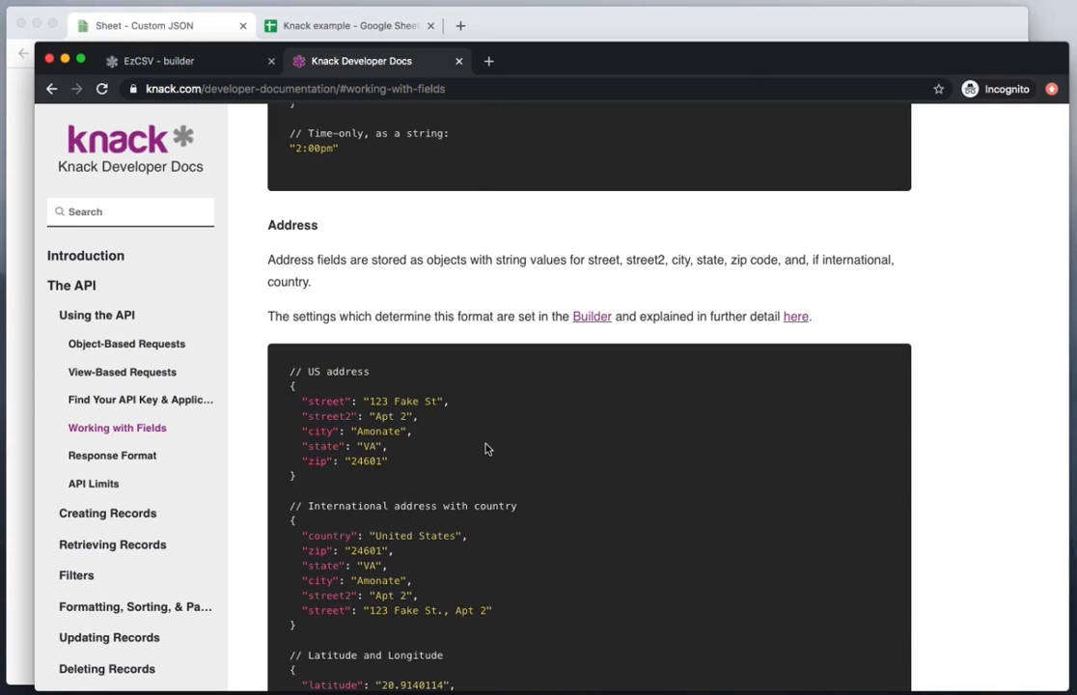
scroll(487, 447, "down", 3)
scroll(485, 443, "down", 5)
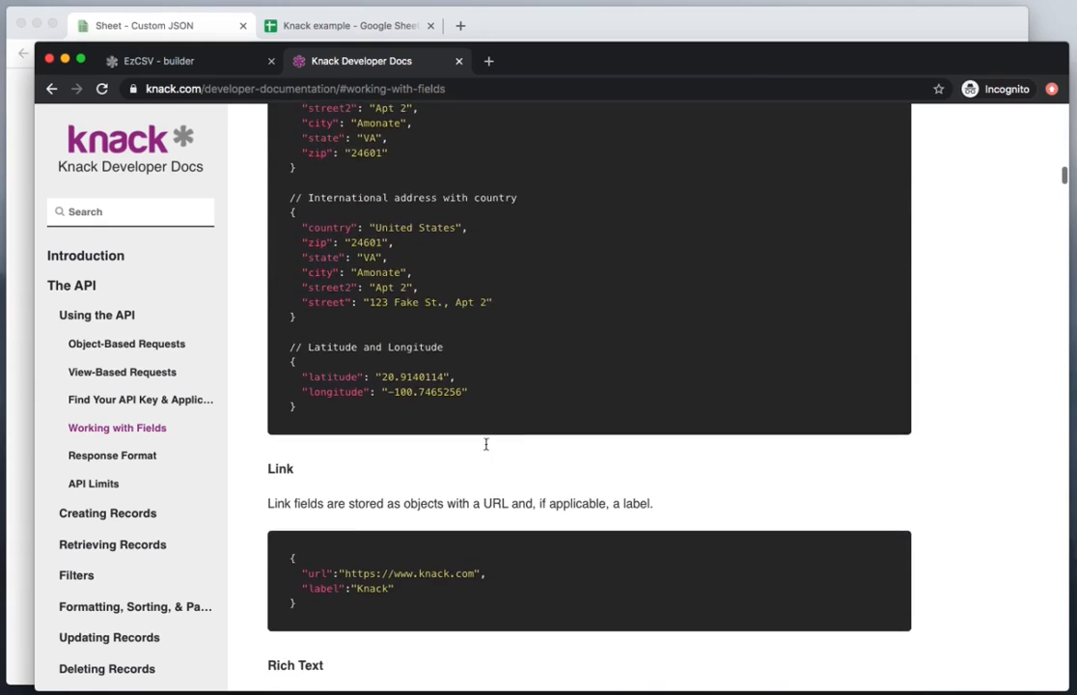
scroll(485, 447, "down", 3)
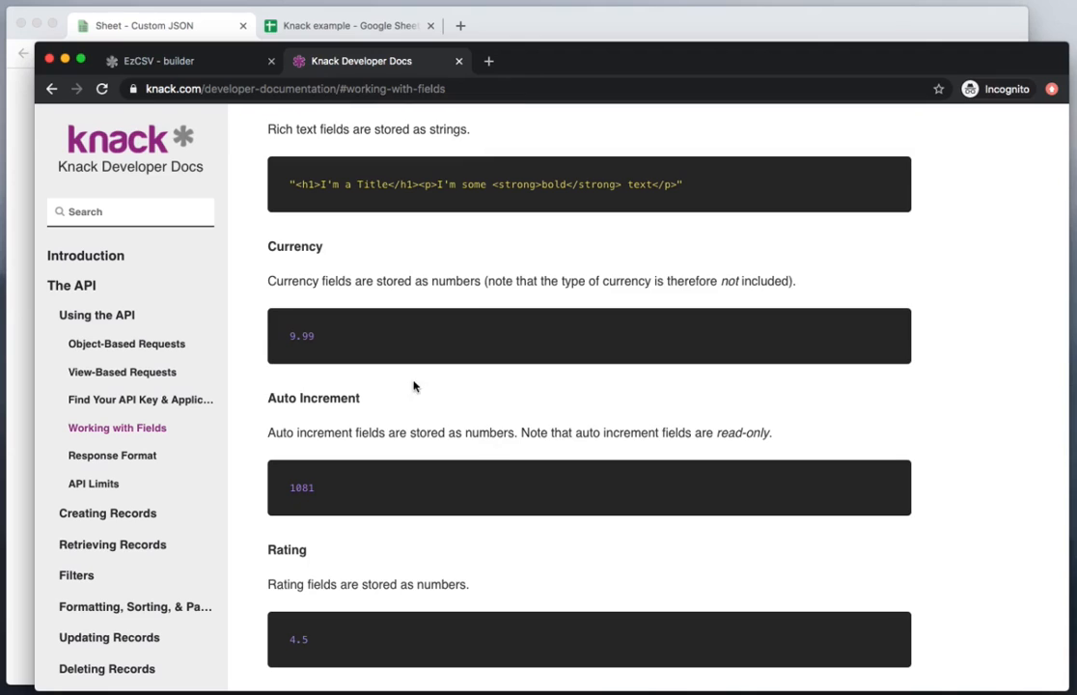
Return to the EasyCSV custom JSON, check the field_1 to field_3 mapping, and save it.
left_click(27, 261)
left_click(233, 291)
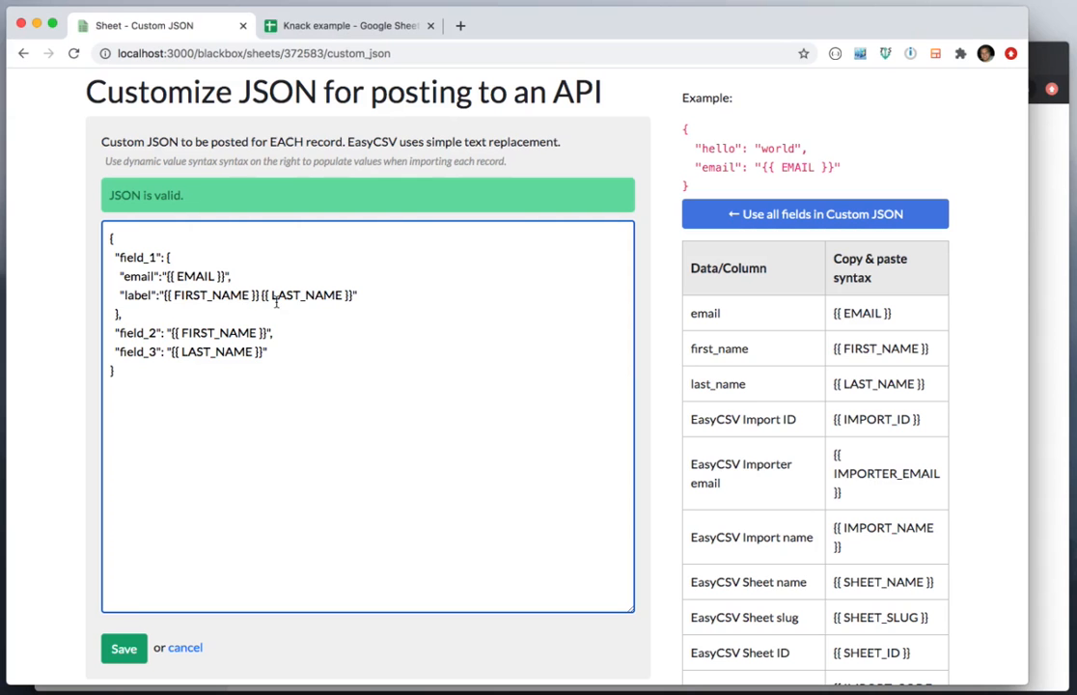
scroll(60, 339, "up", 2)
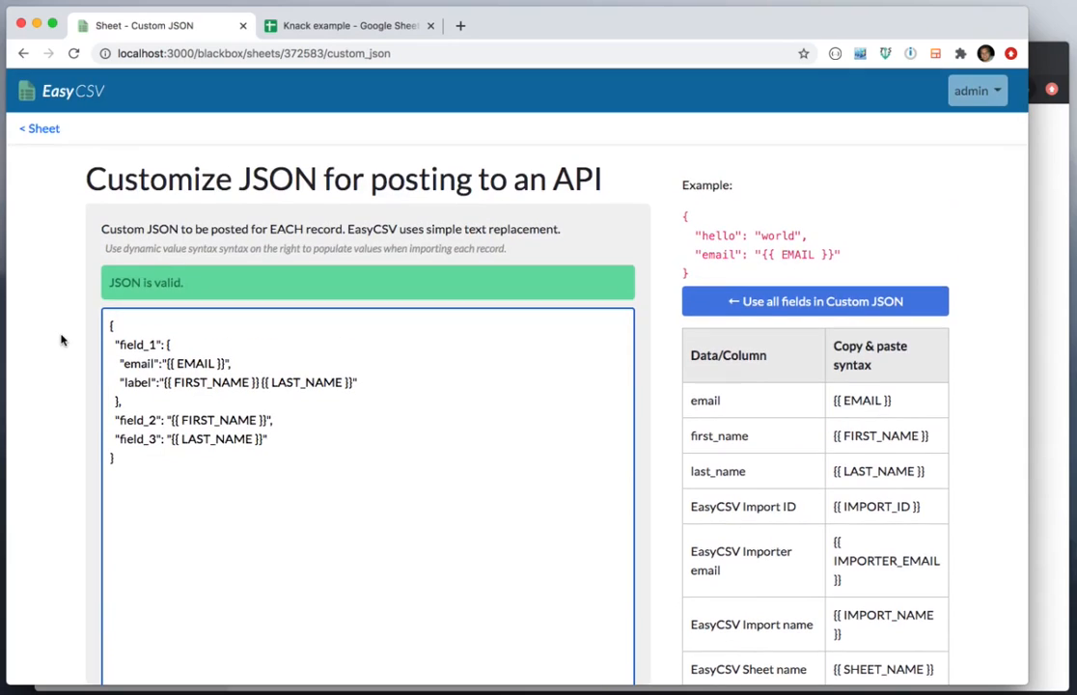
scroll(61, 340, "down", 3)
left_click(124, 595)
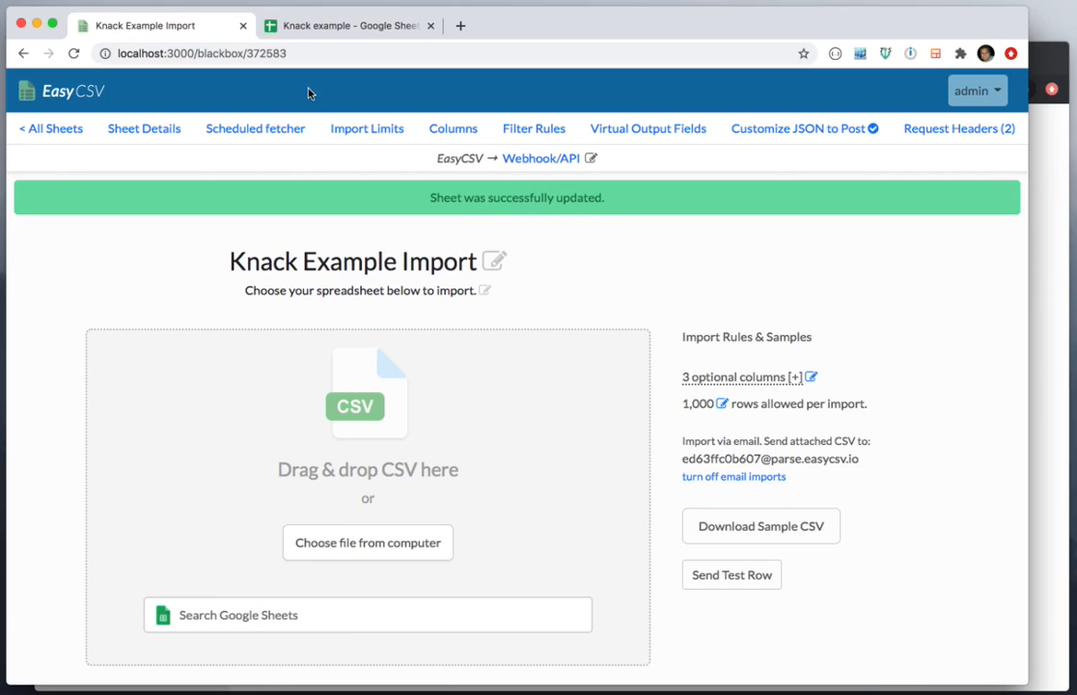
Review the contact row's email, first_name and last_name values in the Knack example Google Sheet.
left_click(303, 29)
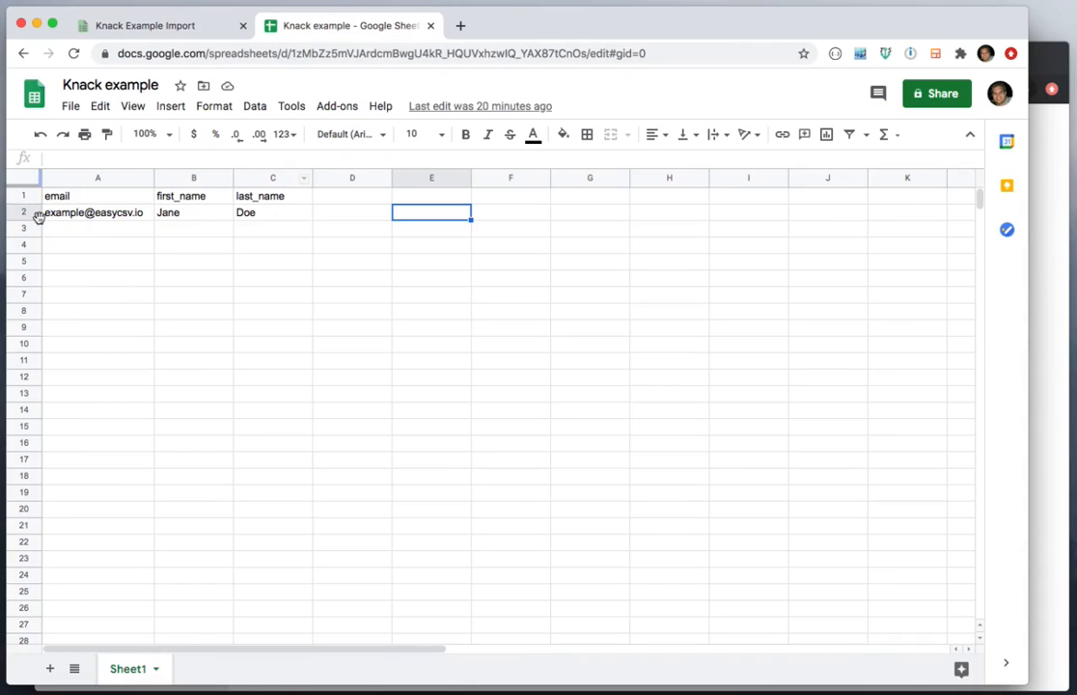
left_click(24, 212)
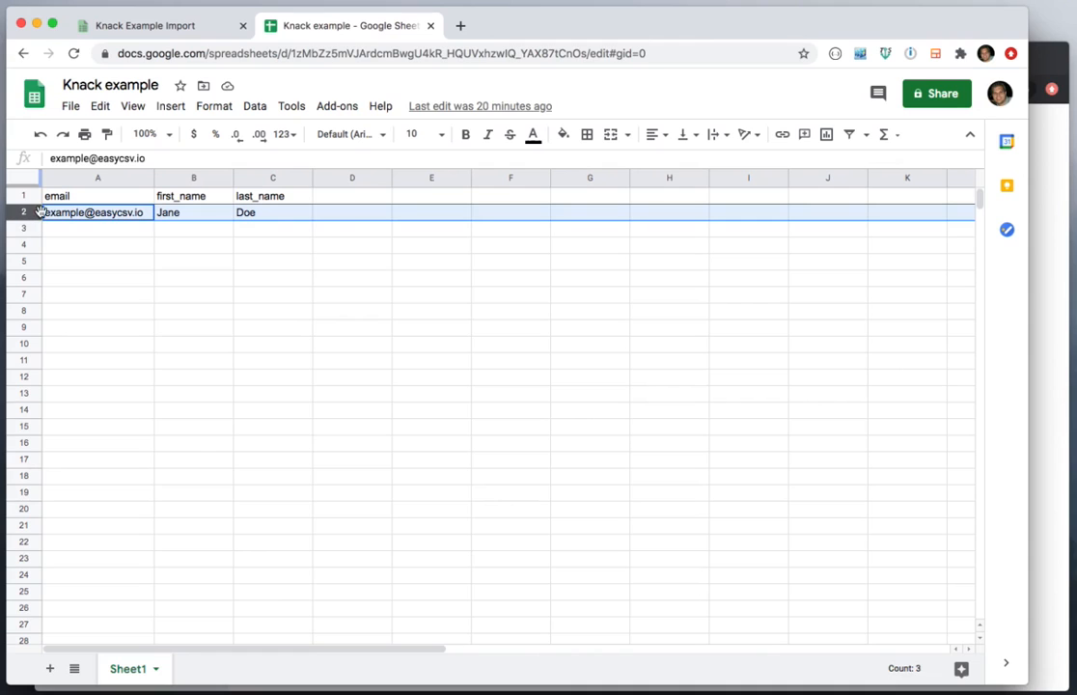
left_click(113, 211)
left_click(230, 214)
left_click_drag(275, 219, 120, 211)
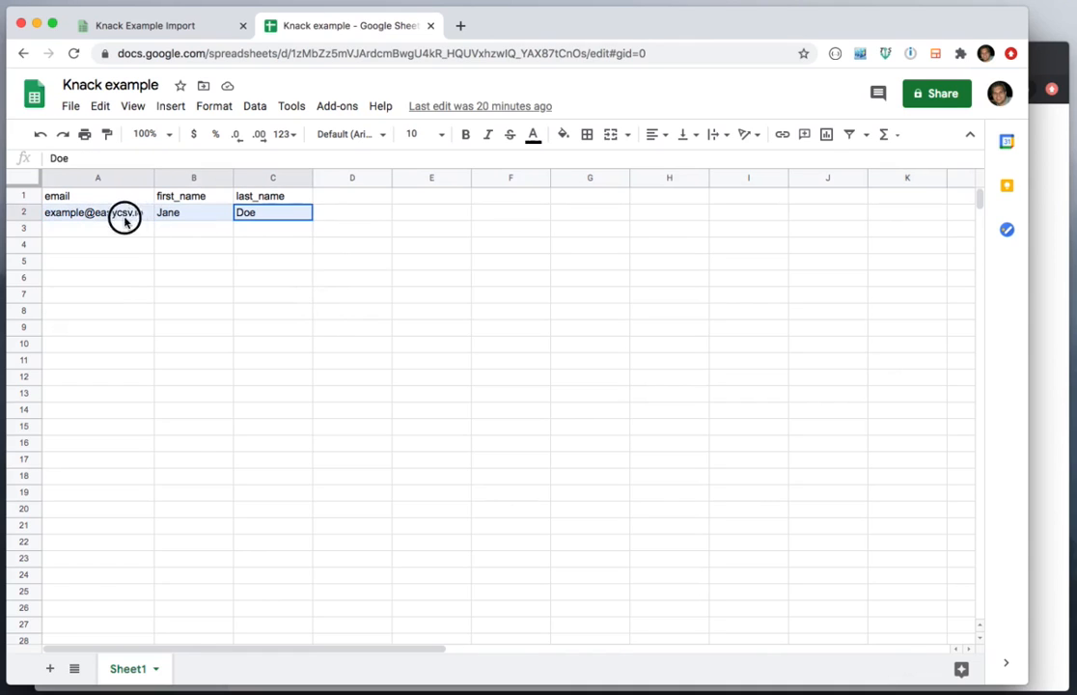
left_click(437, 214)
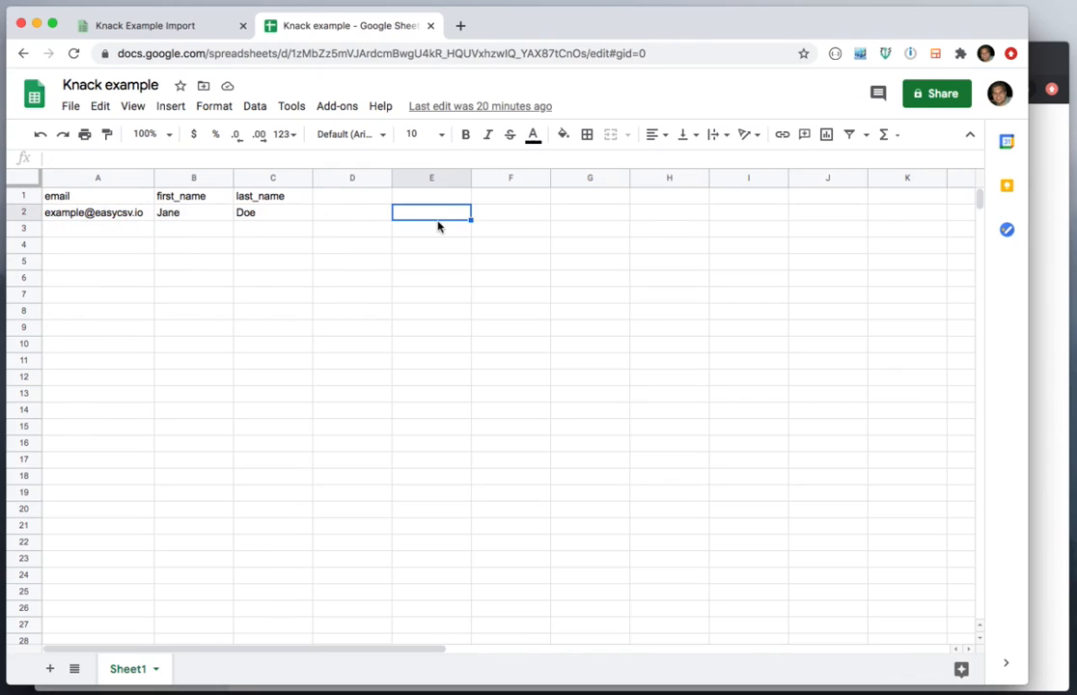
Switch to the Knack builder and view the contact object's records.
left_click(1039, 290)
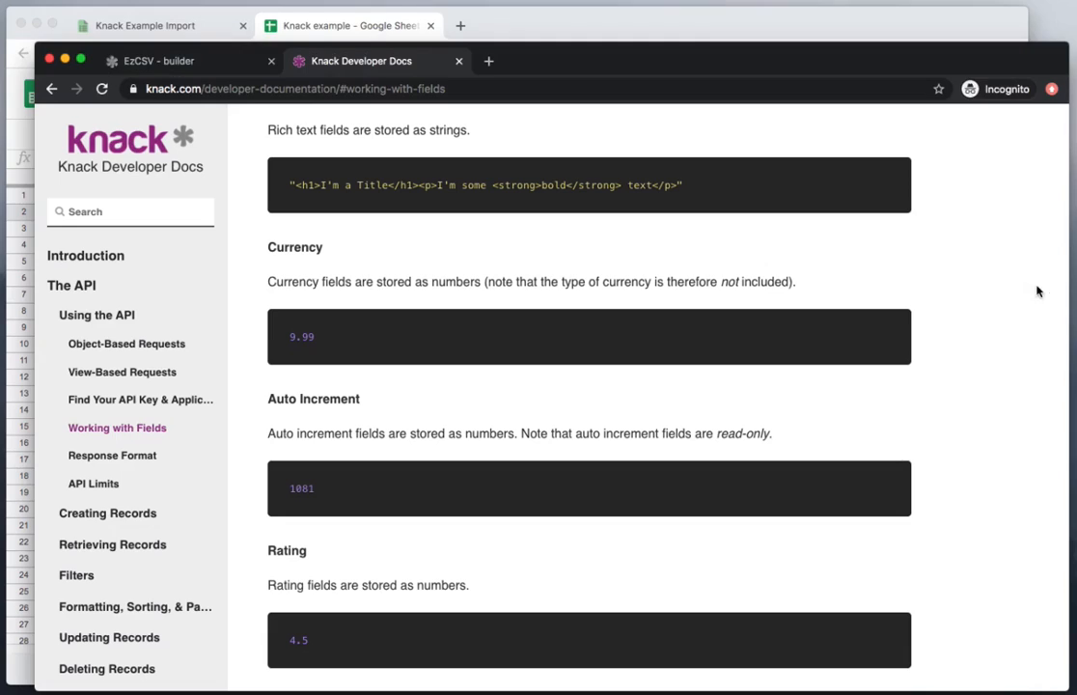
left_click(226, 60)
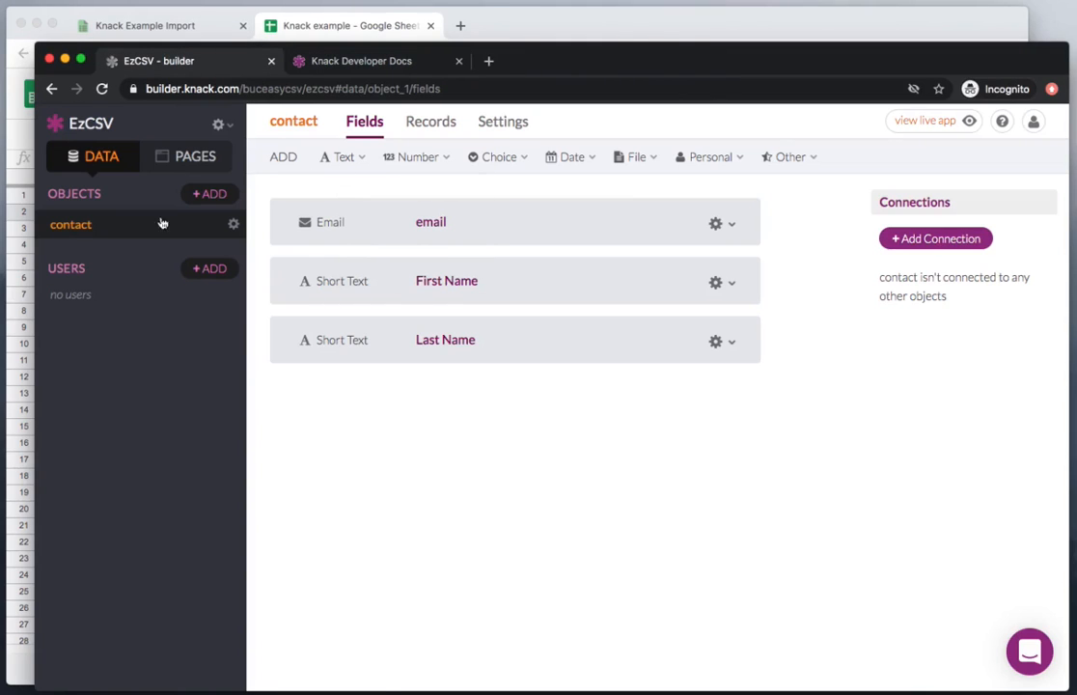
left_click(414, 126)
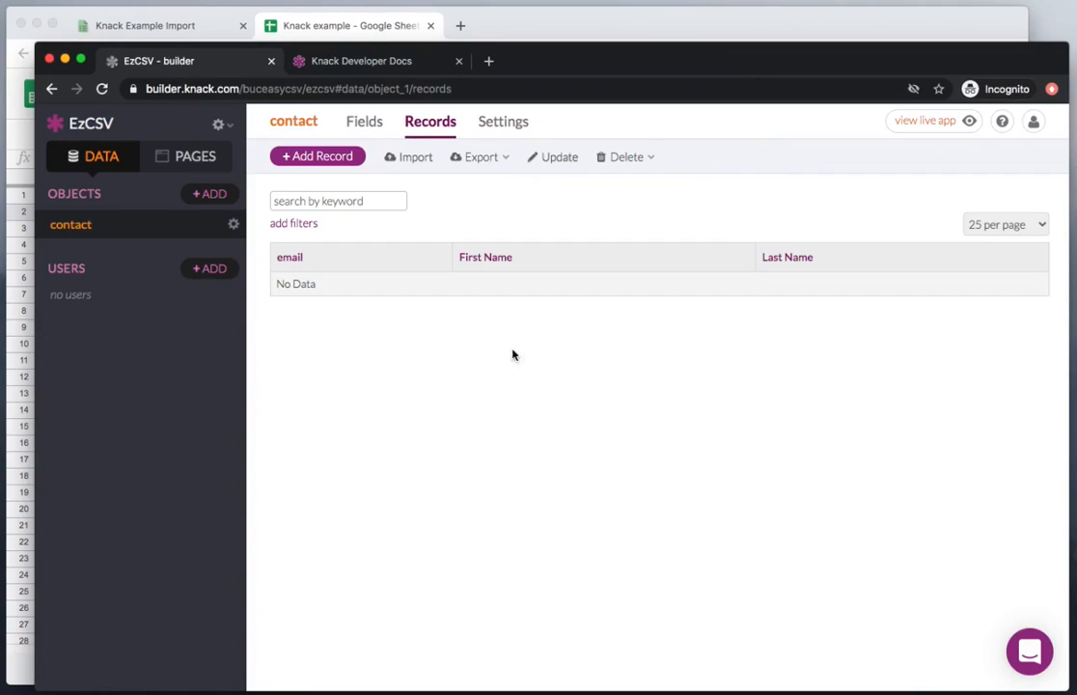
In EasyCSV, search Google Sheets for "knack ex", choose the Knack example sheet, validate it and run the import.
left_click(178, 29)
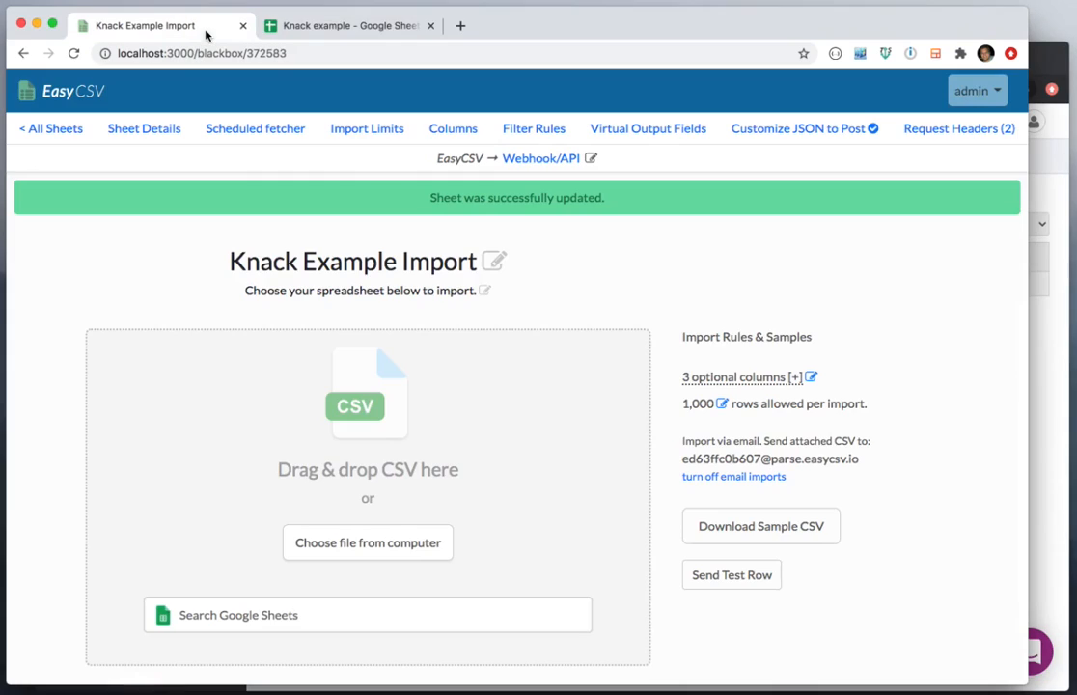
left_click(376, 619)
type("knack ex")
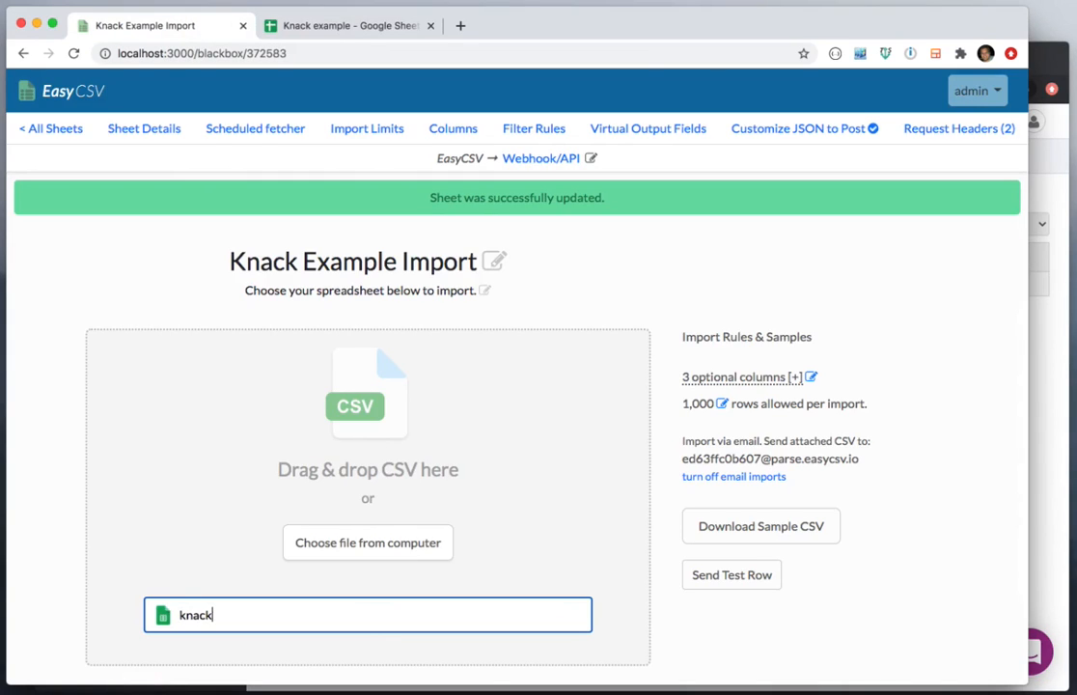
left_click(366, 631)
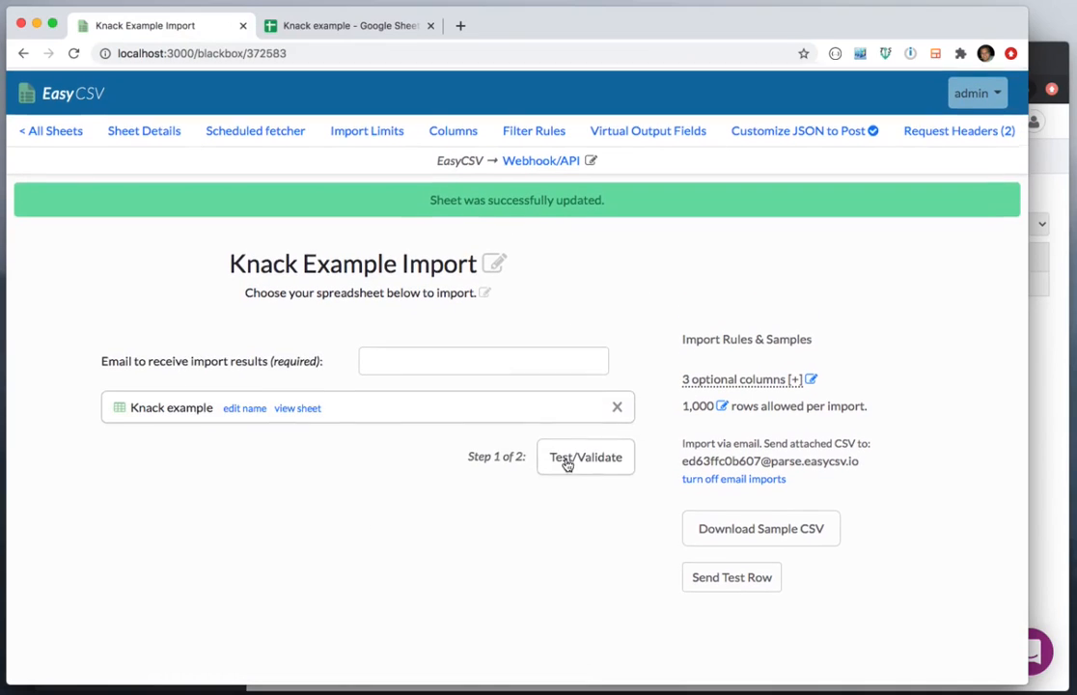
left_click(567, 463)
left_click(568, 459)
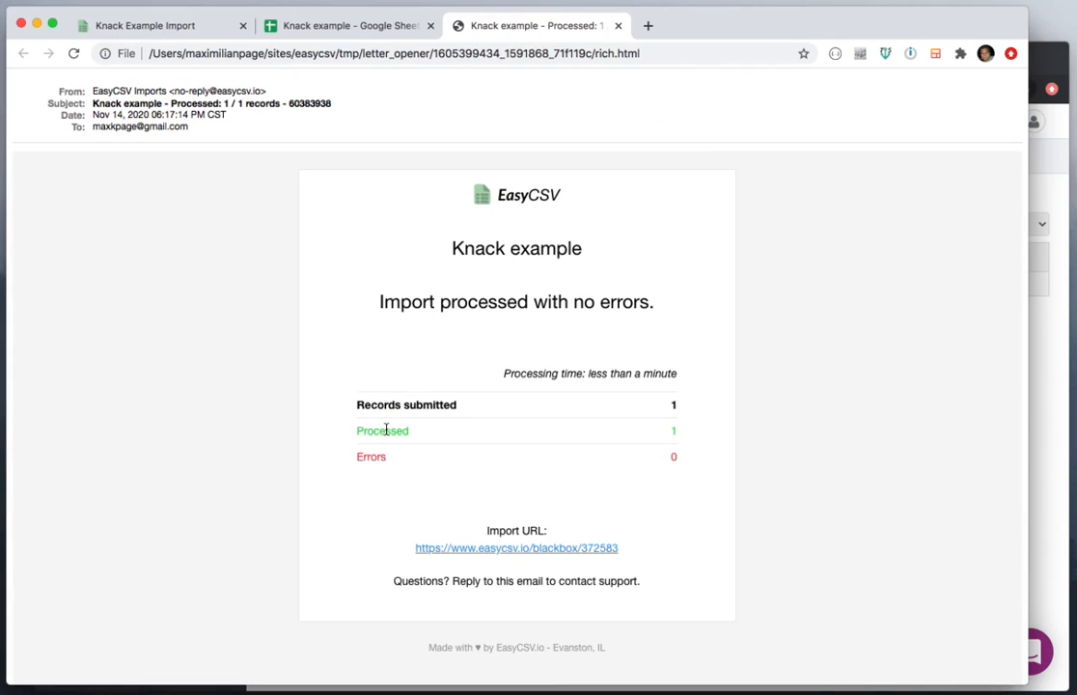
Check the processed and error rows in the import results email, close it, and return to the Knack Example Import page.
left_click_drag(369, 432, 663, 435)
left_click(660, 438)
double_click(363, 455)
left_click(171, 191)
left_click(617, 26)
left_click(164, 26)
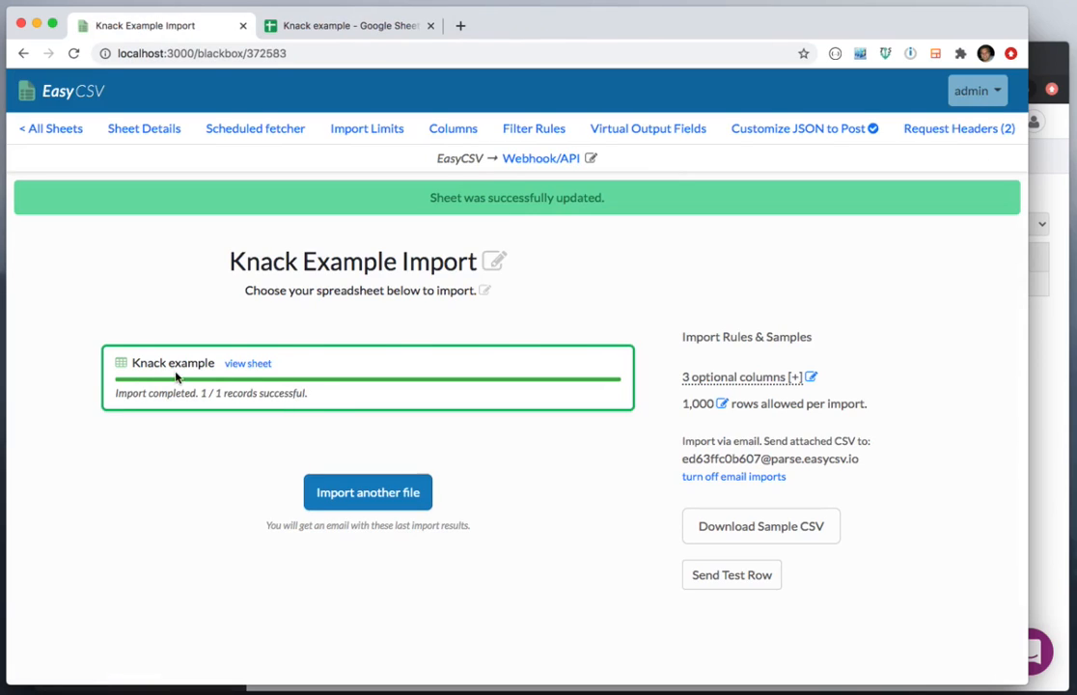
Reload the Knack Example Import page and check the Knack example entry's result in the Import Logs.
left_click(73, 53)
scroll(240, 372, "down", 5)
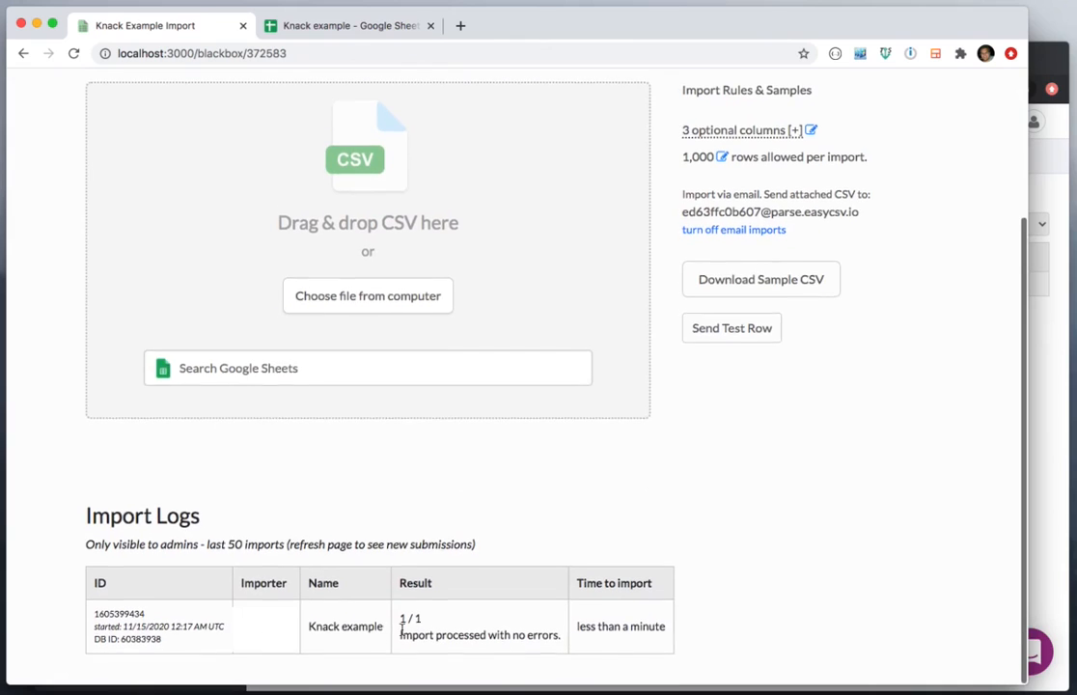
left_click_drag(308, 629, 561, 644)
left_click(546, 635)
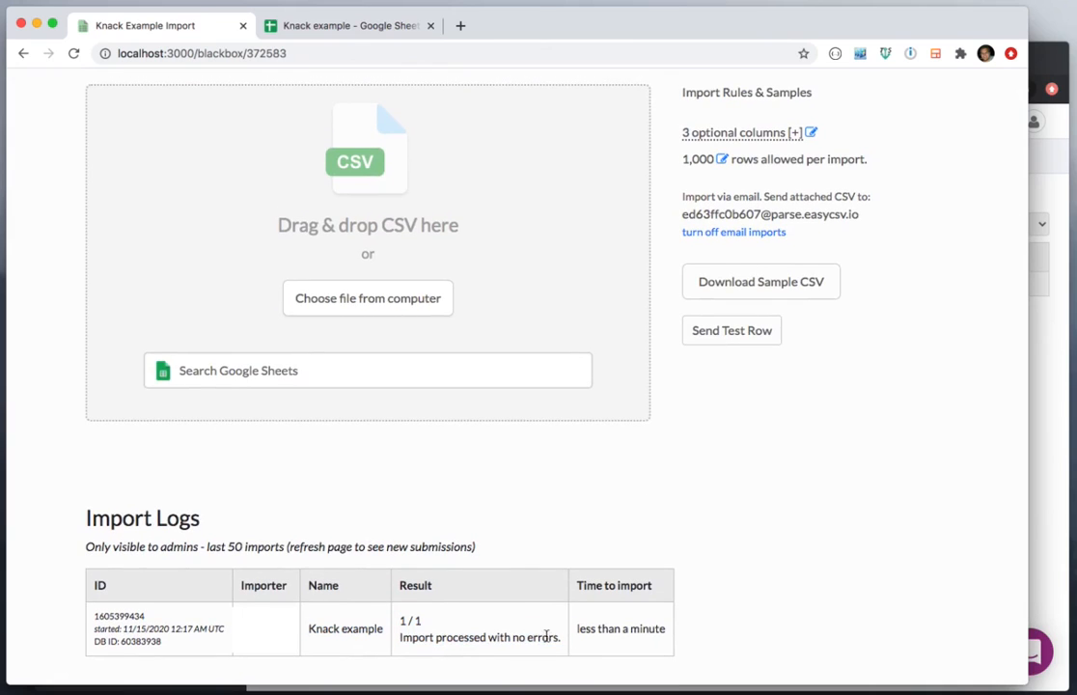
scroll(511, 473, "up", 5)
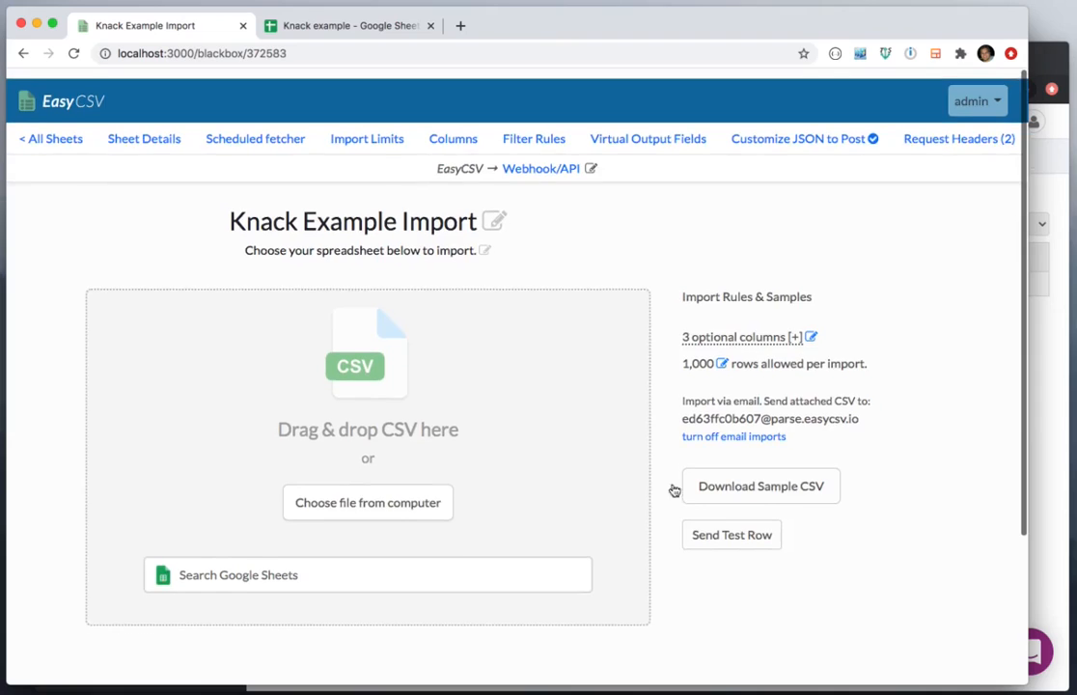
Reload the contact records in the Knack builder, glance at the Developer Docs field formats, and return to the records.
left_click(1037, 436)
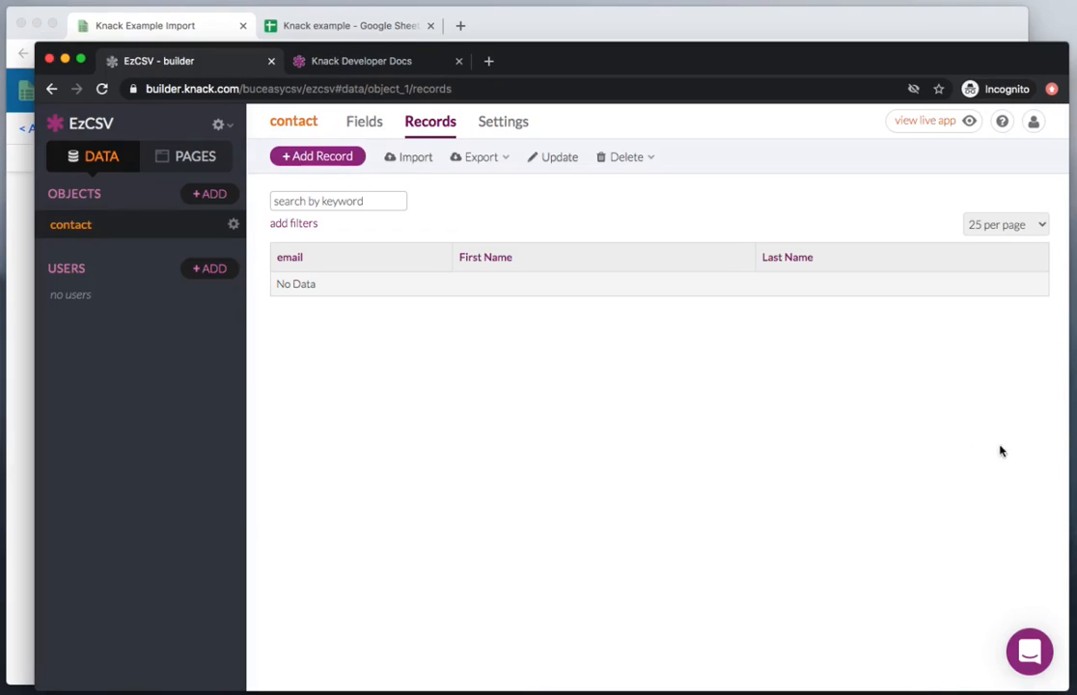
left_click(102, 87)
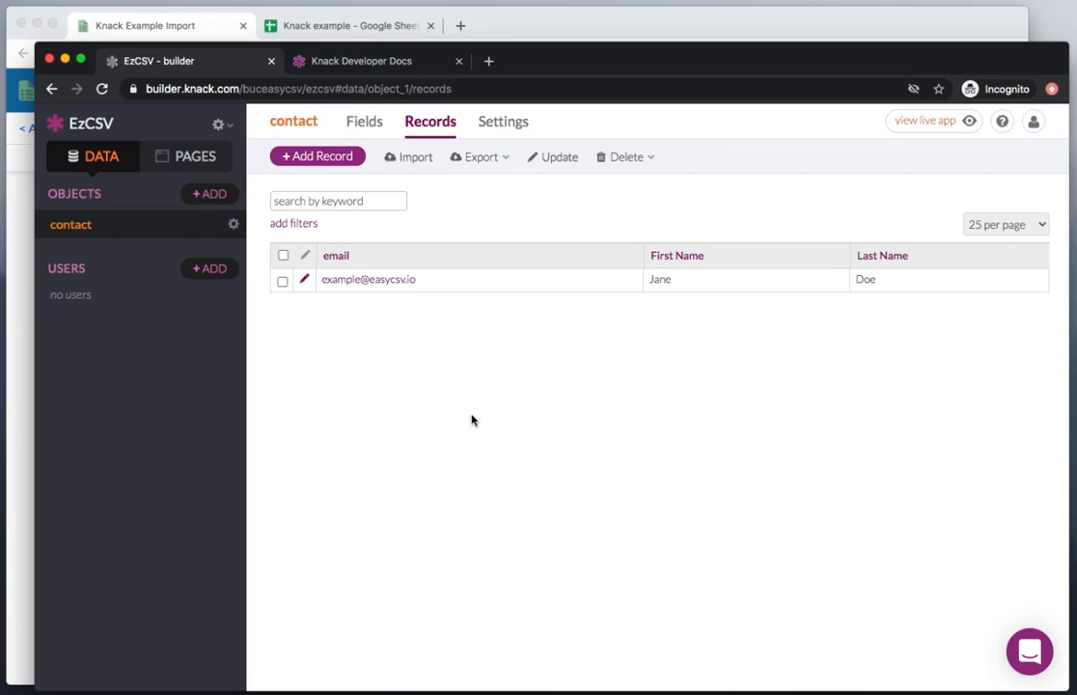
left_click(386, 67)
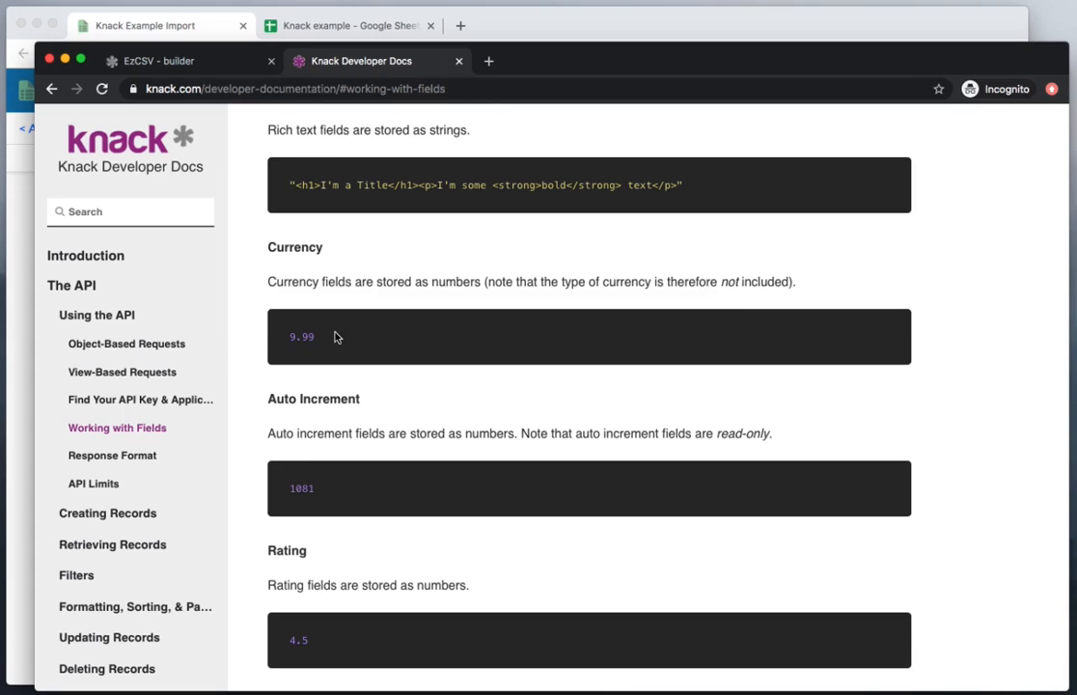
scroll(335, 336, "up", 3)
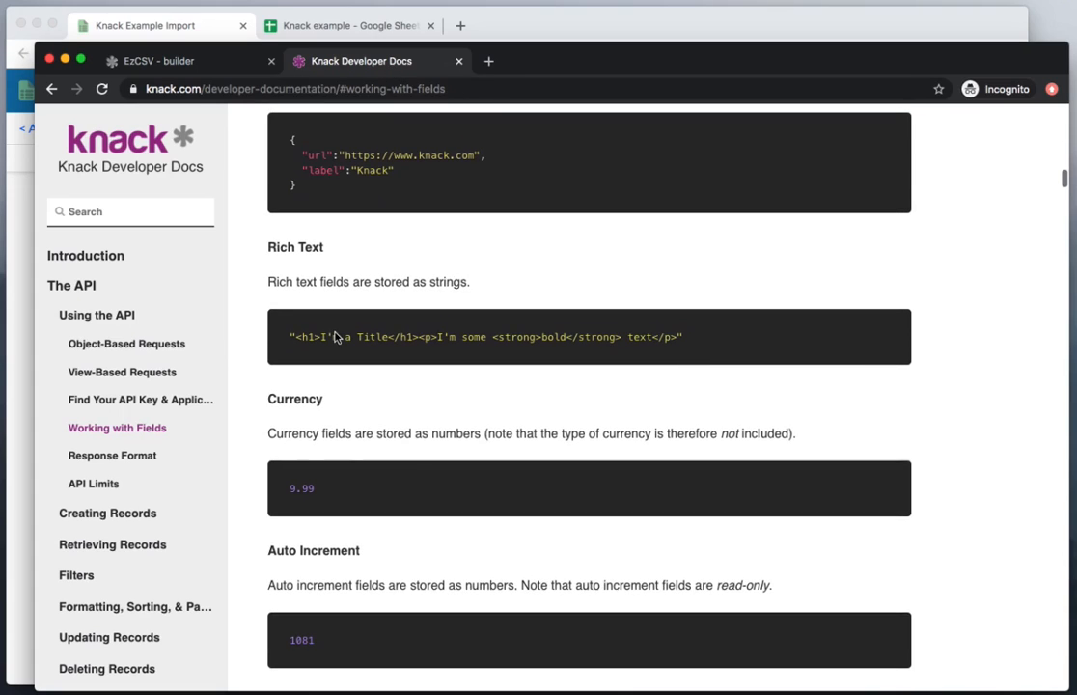
left_click(212, 63)
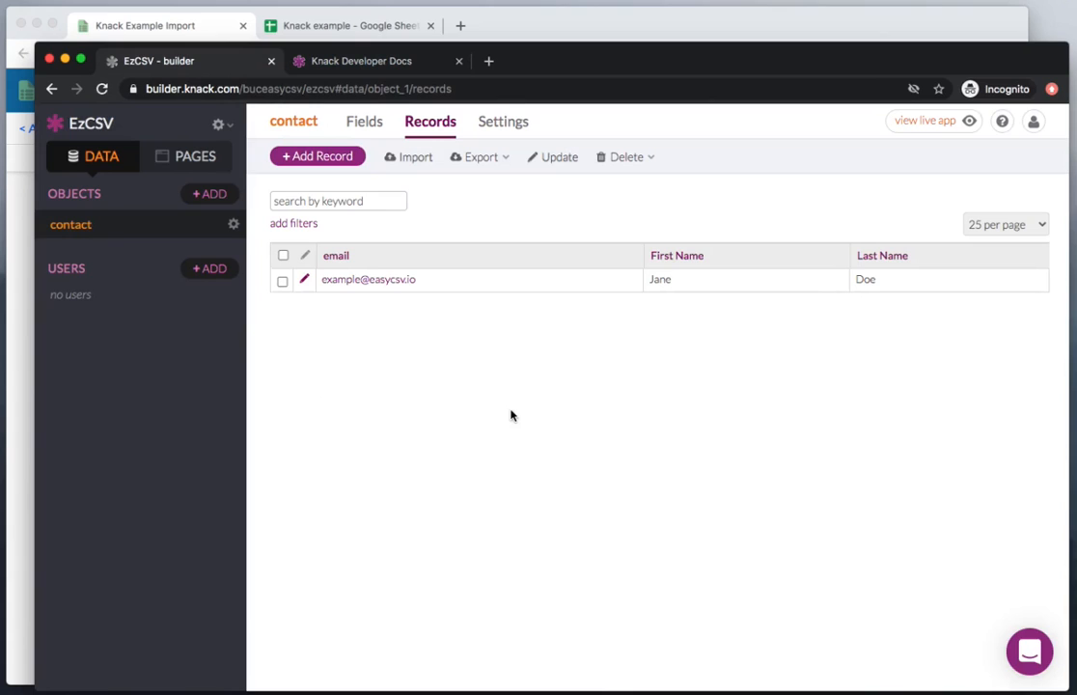